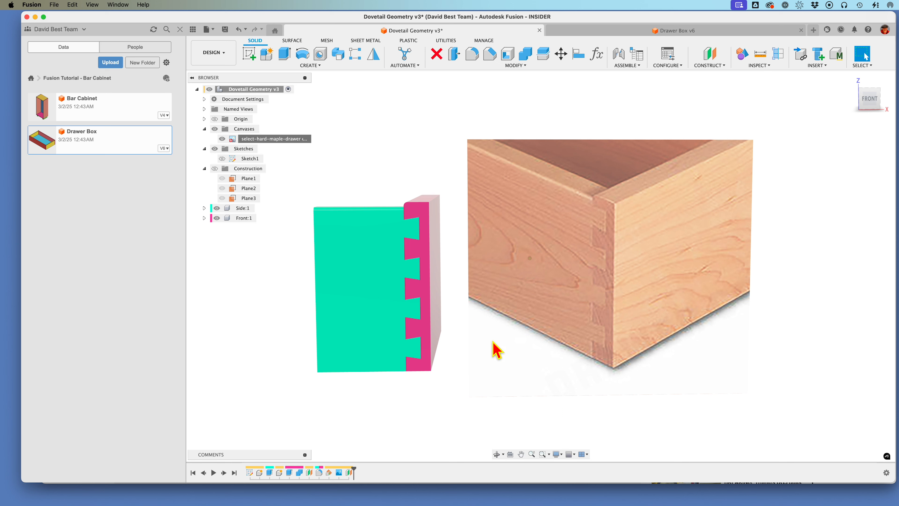
# Step: View the construction planes of the dovetail model, hide them again and collapse their folder
pyautogui.click(214, 168)
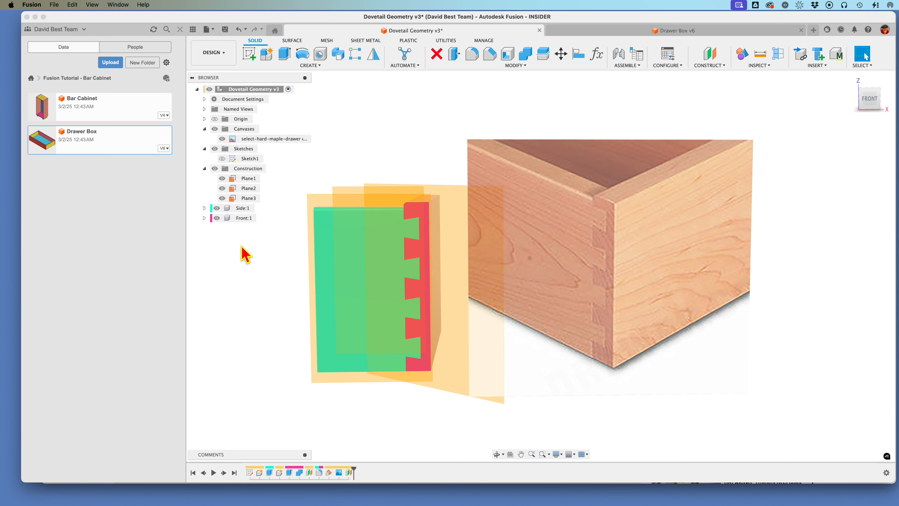
pyautogui.click(215, 168)
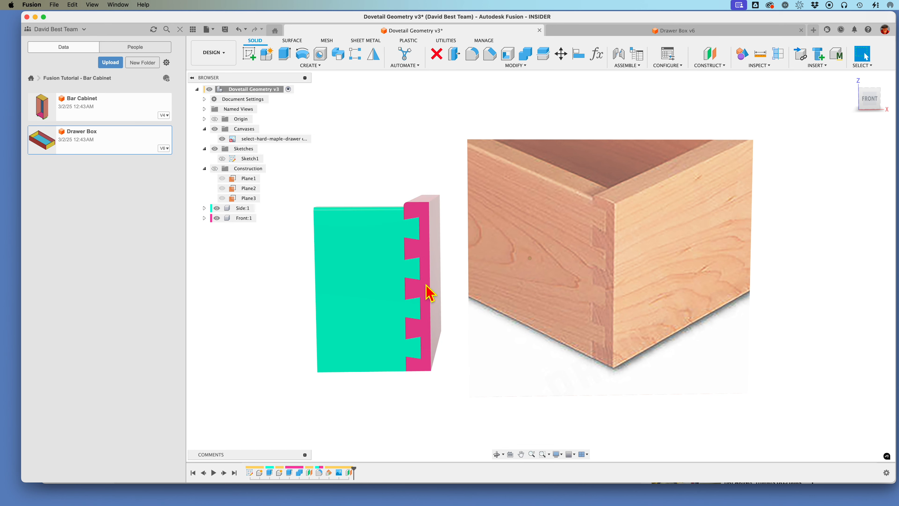
pyautogui.click(204, 168)
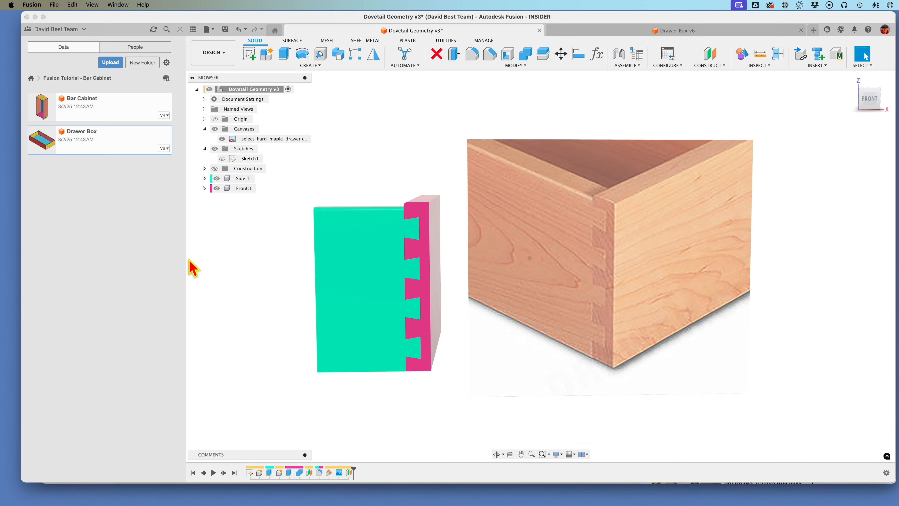
# Step: Show Sketch1 and examine the dimensions of the dovetail pins beside the reference drawer image
pyautogui.click(222, 158)
pyautogui.scroll(3, 536, 387)
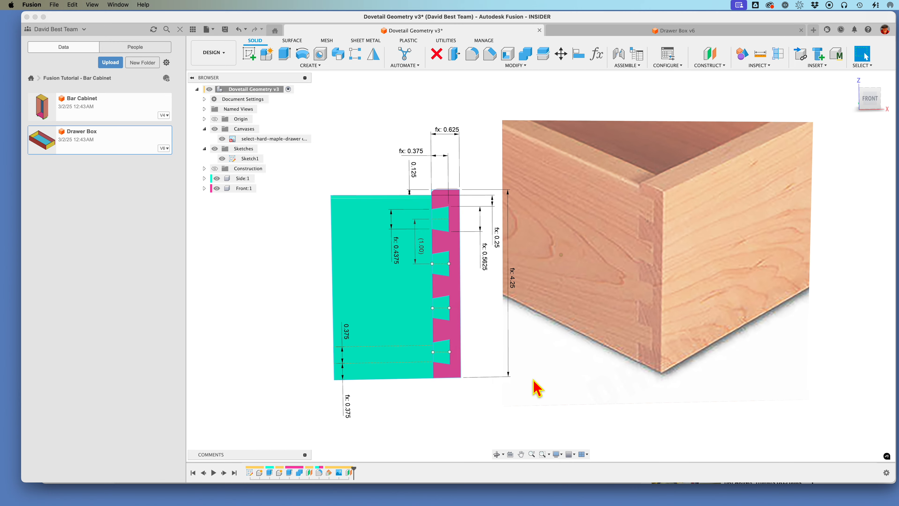
pyautogui.scroll(-1, 533, 380)
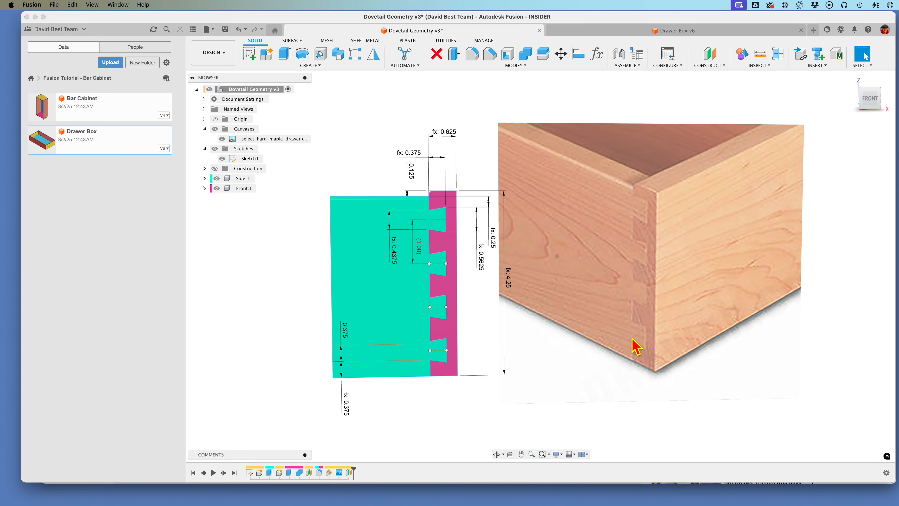
pyautogui.moveTo(632, 338); pyautogui.dragTo(631, 339, button='middle')
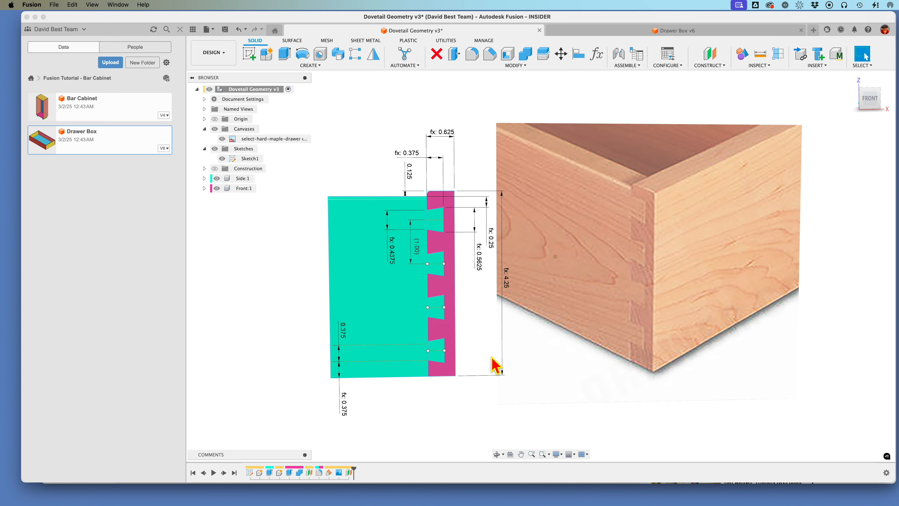
pyautogui.scroll(1, 530, 368)
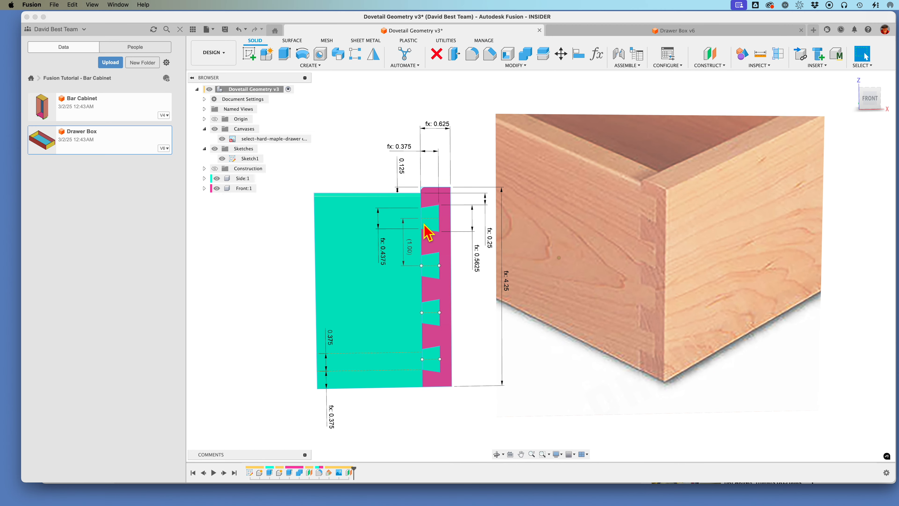
pyautogui.scroll(1, 429, 234)
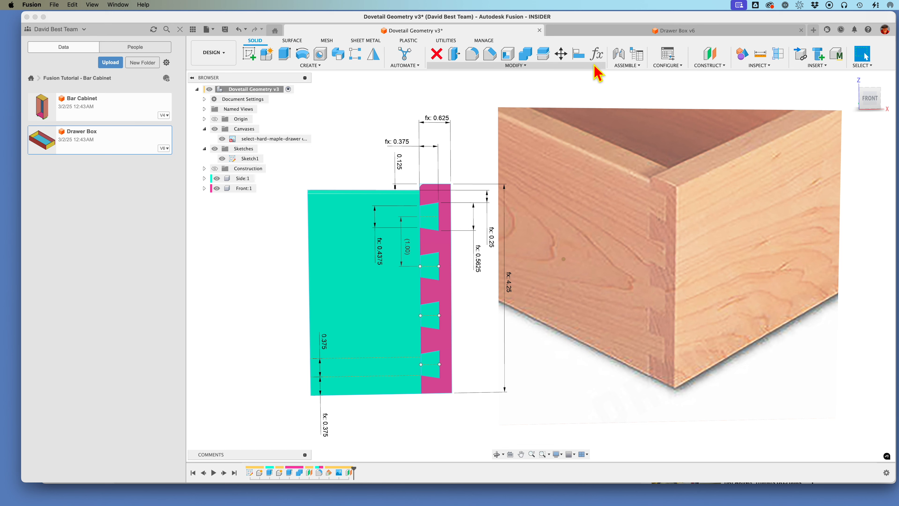
# Step: Review the user parameters that define the dovetail pins, drawer height and side thickness
pyautogui.click(597, 55)
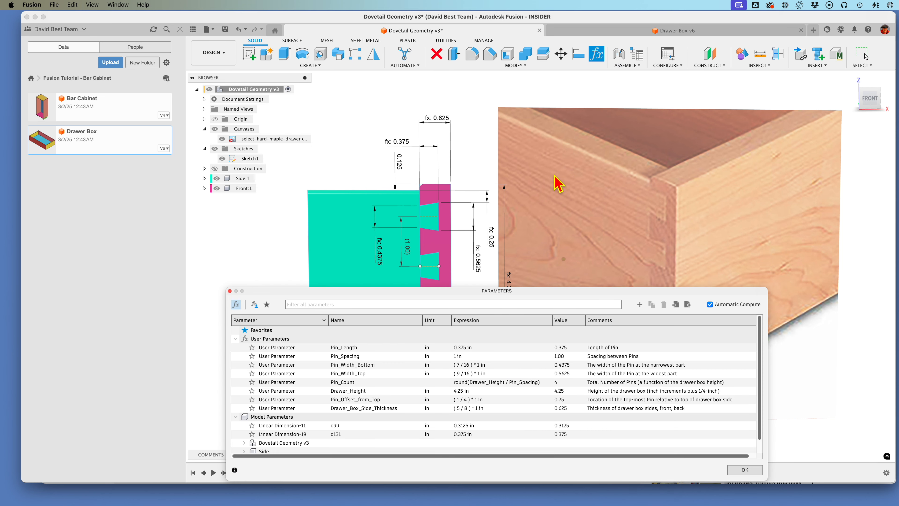
pyautogui.moveTo(530, 293); pyautogui.dragTo(543, 204)
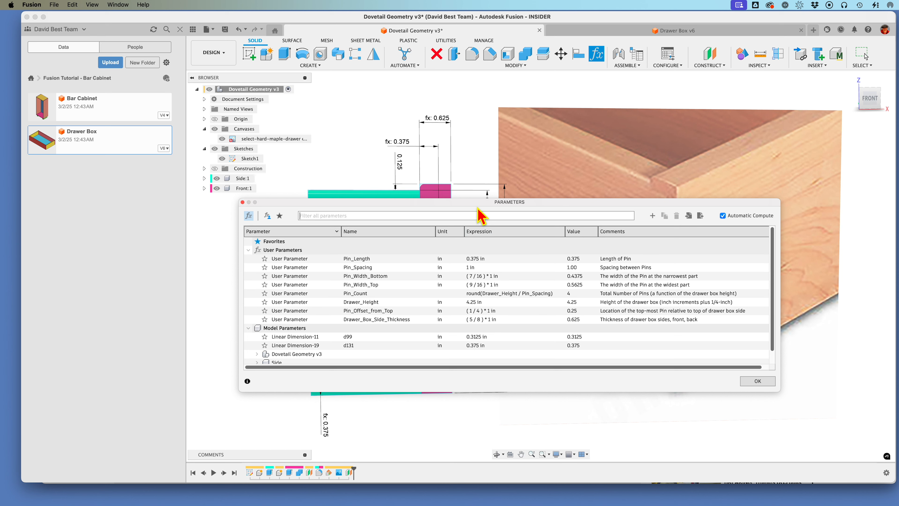
pyautogui.moveTo(467, 202); pyautogui.dragTo(465, 306)
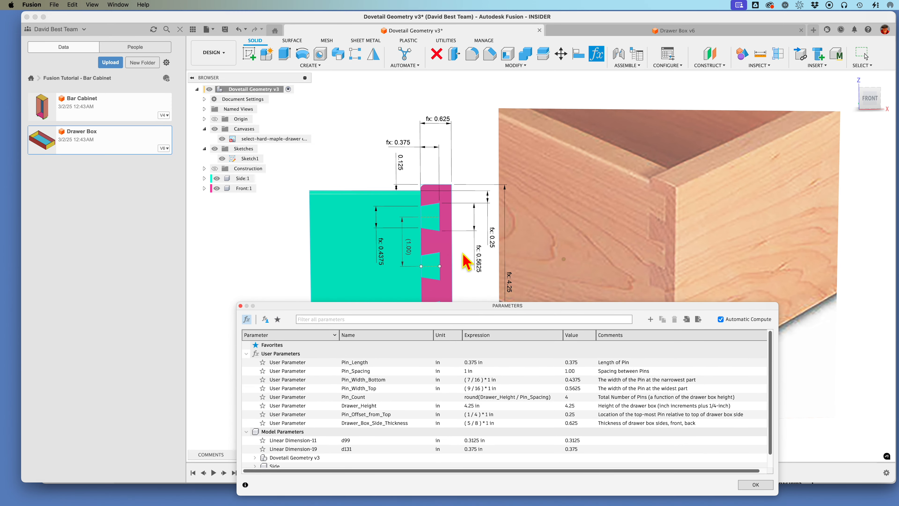
pyautogui.click(756, 485)
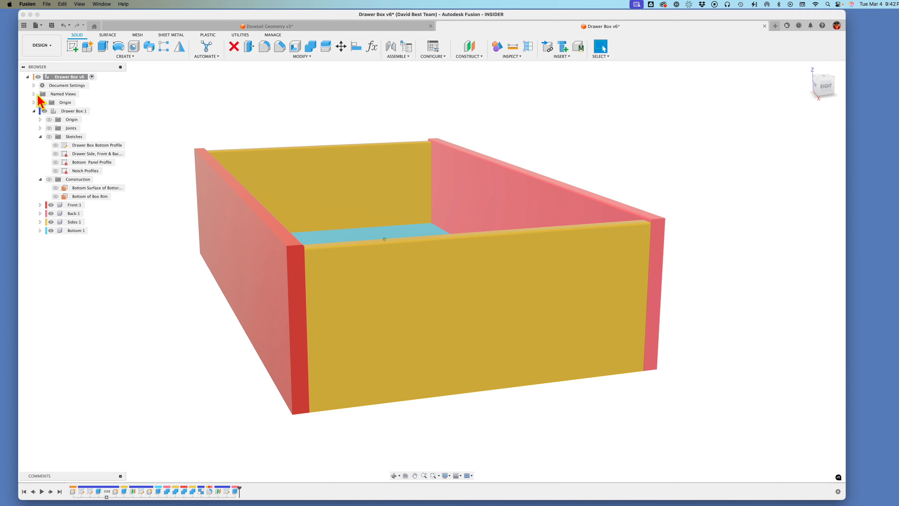
# Step: In the Drawer Box document, set the active unit system to inch and ouncemass
pyautogui.click(34, 86)
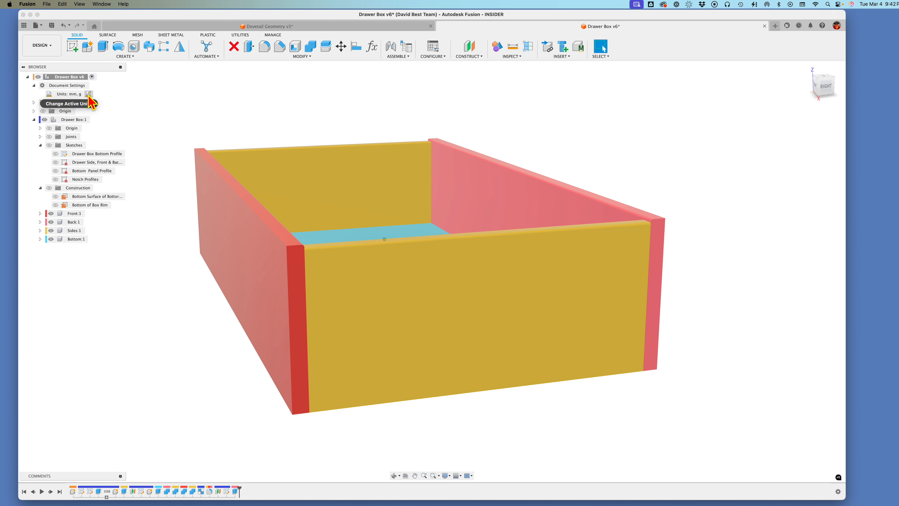
pyautogui.click(88, 95)
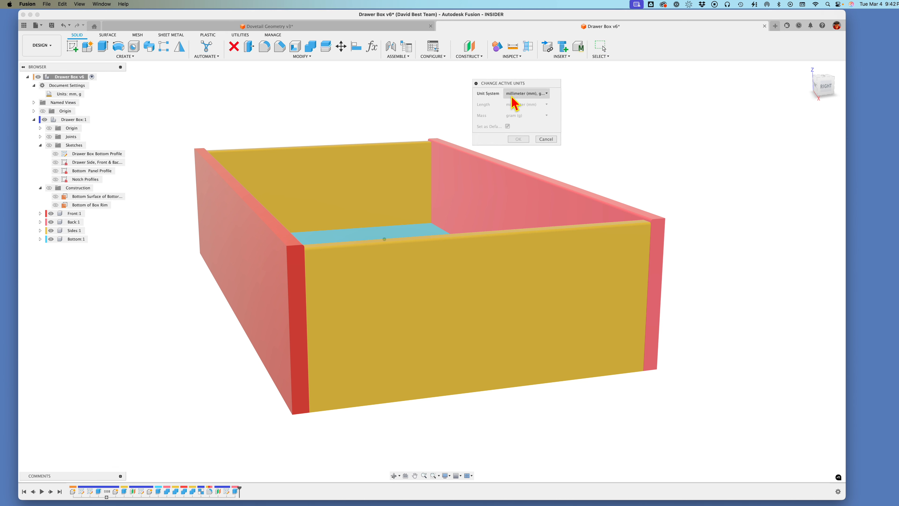
pyautogui.click(547, 94)
pyautogui.click(518, 126)
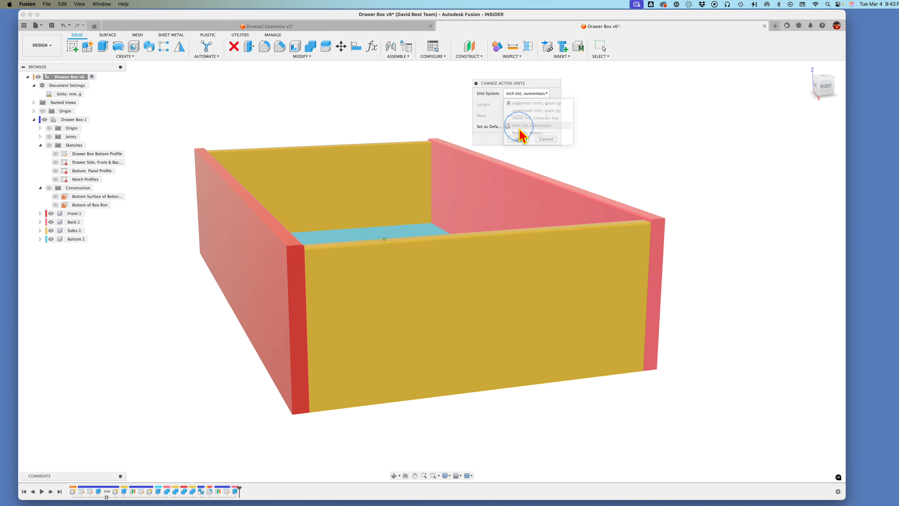
pyautogui.click(518, 138)
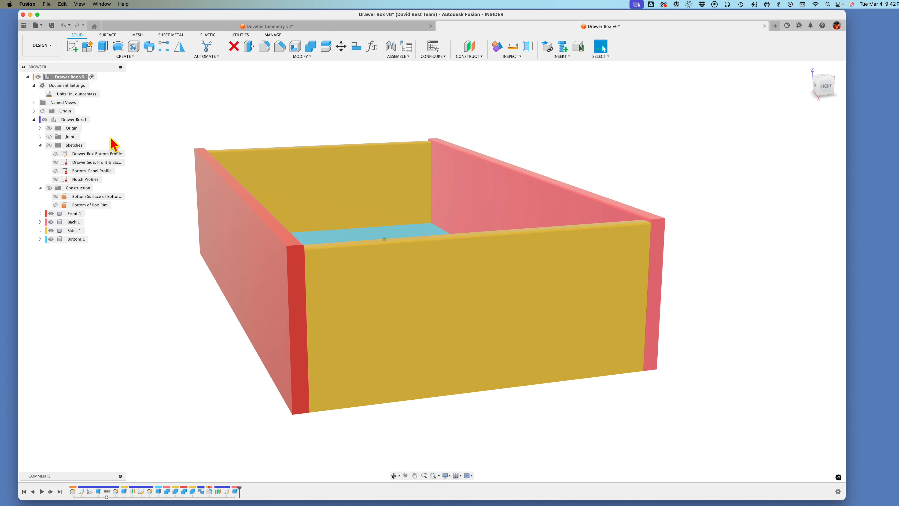
pyautogui.click(34, 86)
# Step: Activate the Drawer Box component and cycle the Sides component's color to blue
pyautogui.click(144, 94)
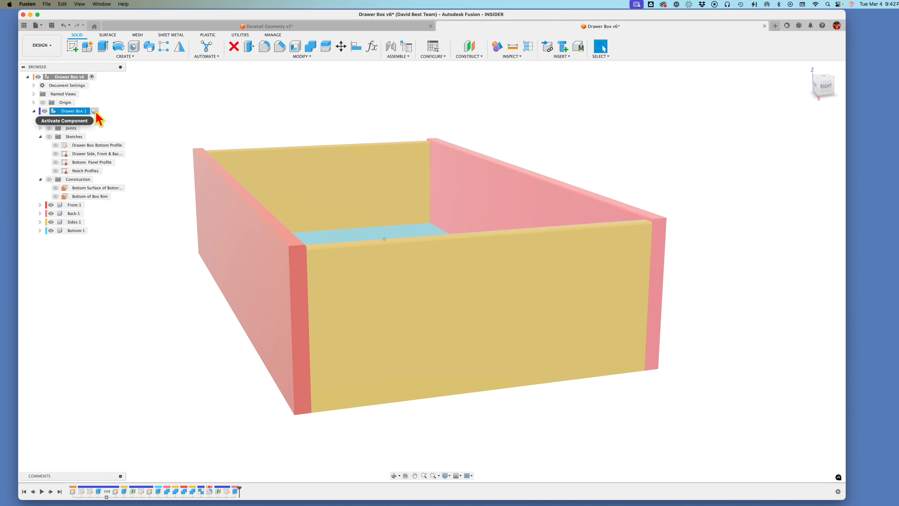
pyautogui.click(95, 111)
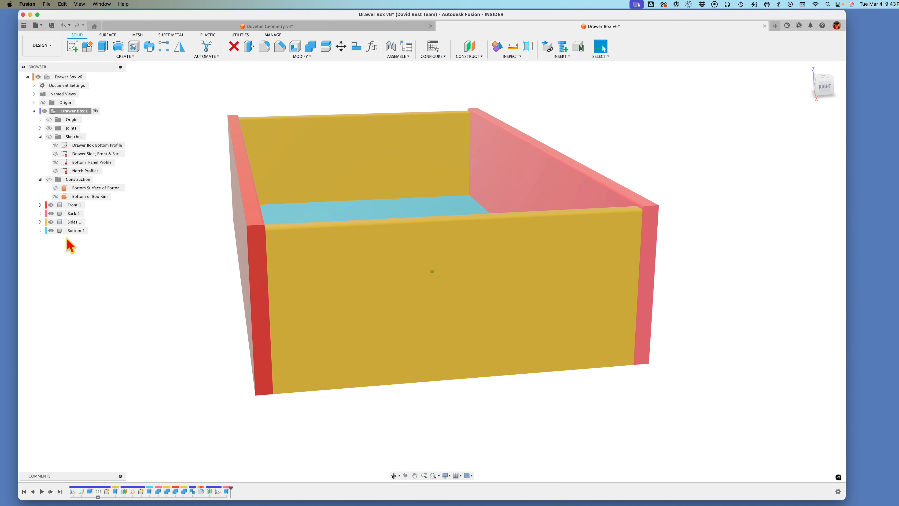
pyautogui.rightClick(75, 222)
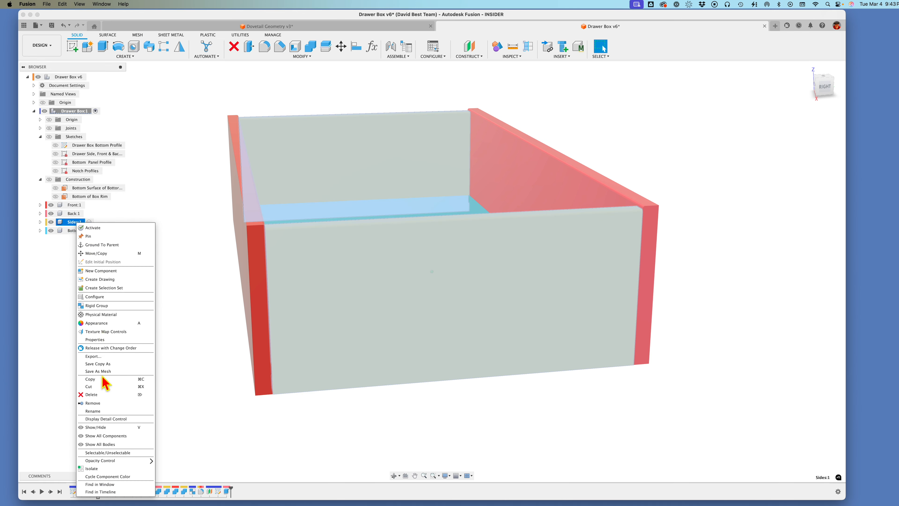
pyautogui.click(133, 476)
pyautogui.click(141, 400)
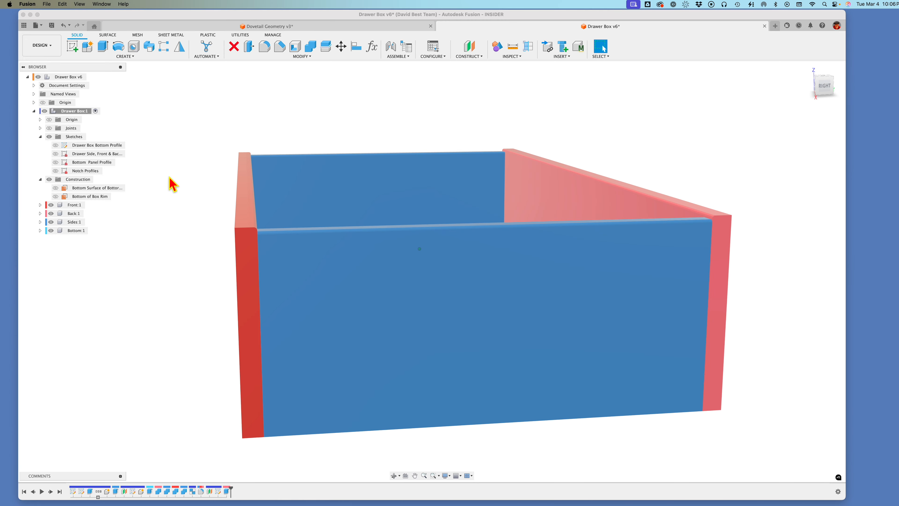
# Step: Activate the Sides component and create an offset plane at 0 in from the side panel's outer face
pyautogui.click(393, 302)
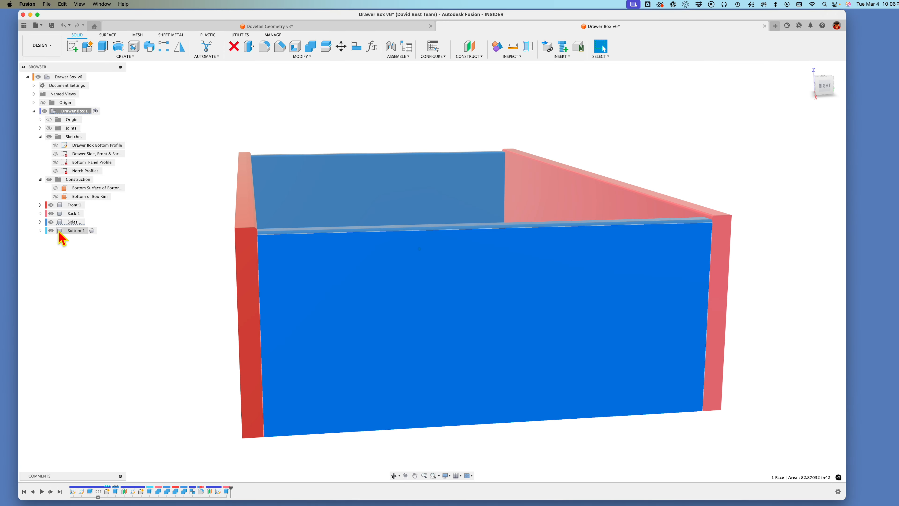
pyautogui.click(88, 222)
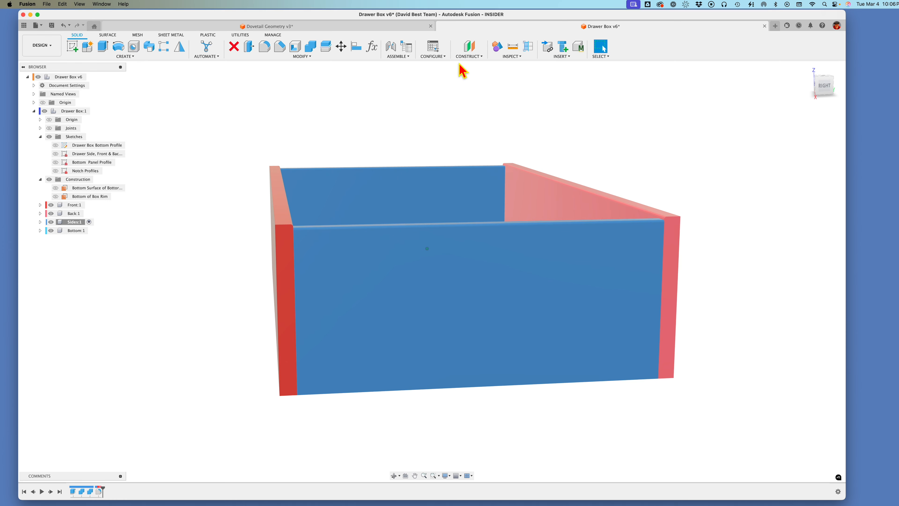
pyautogui.click(472, 57)
pyautogui.click(407, 292)
pyautogui.click(407, 292)
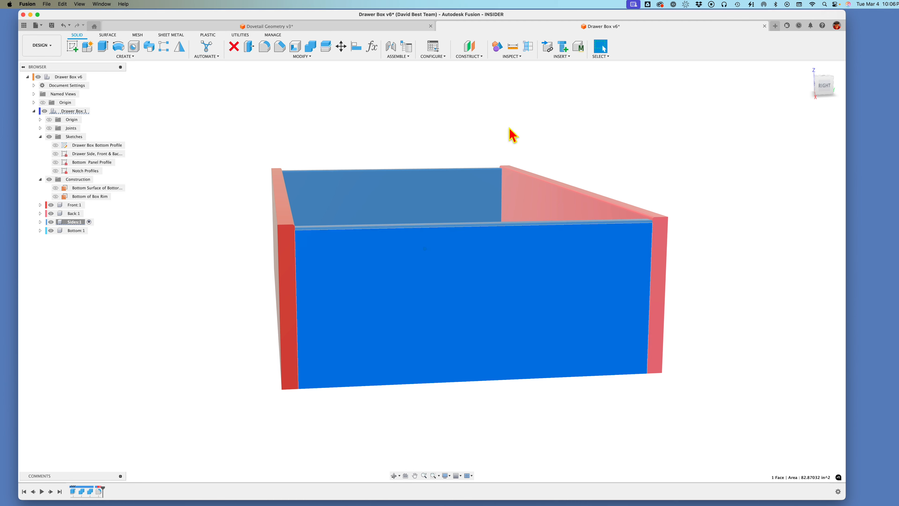
pyautogui.click(471, 56)
pyautogui.click(480, 64)
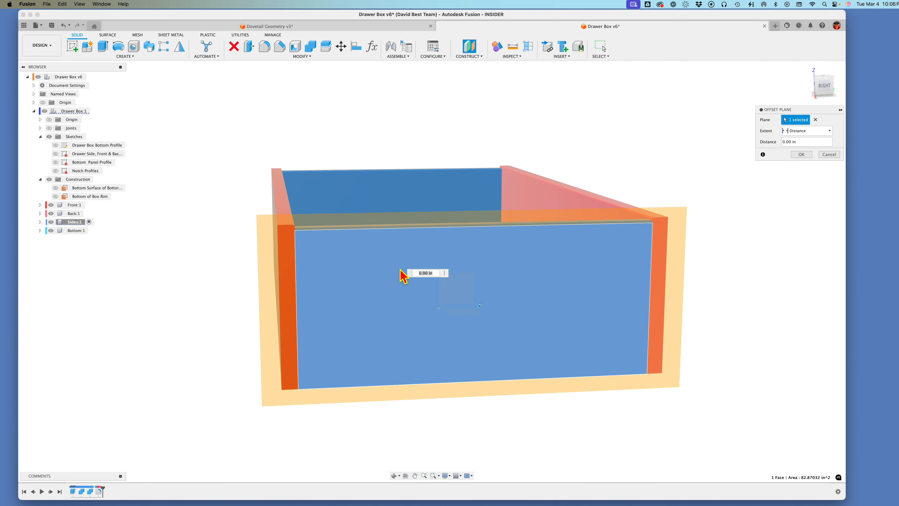
pyautogui.click(807, 157)
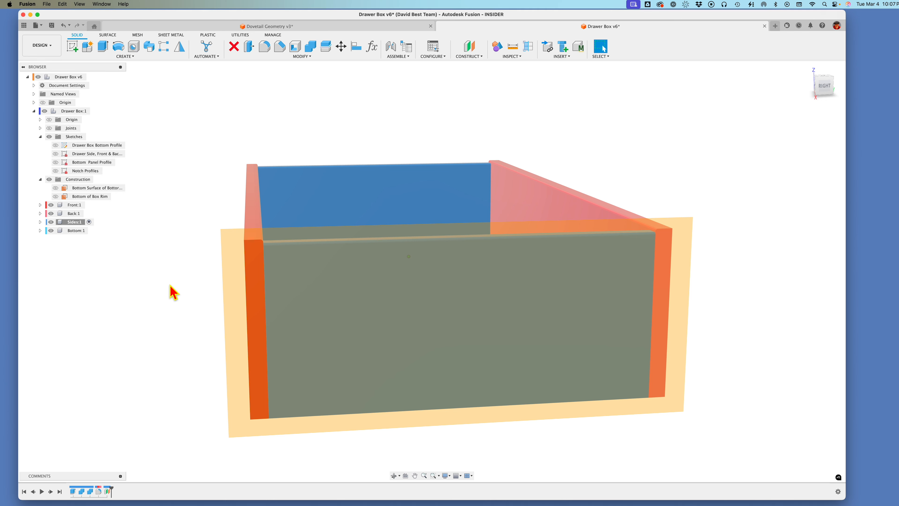
# Step: Start a sketch on the offset plane and project the side panel's outer face, its rounded top edge and the front panel's end face
pyautogui.click(73, 47)
pyautogui.click(243, 268)
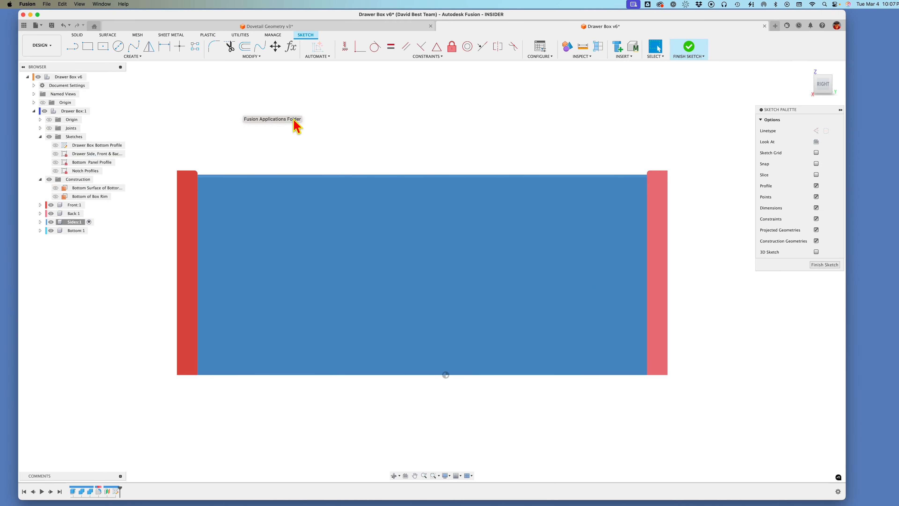
pyautogui.press('p')
pyautogui.click(485, 229)
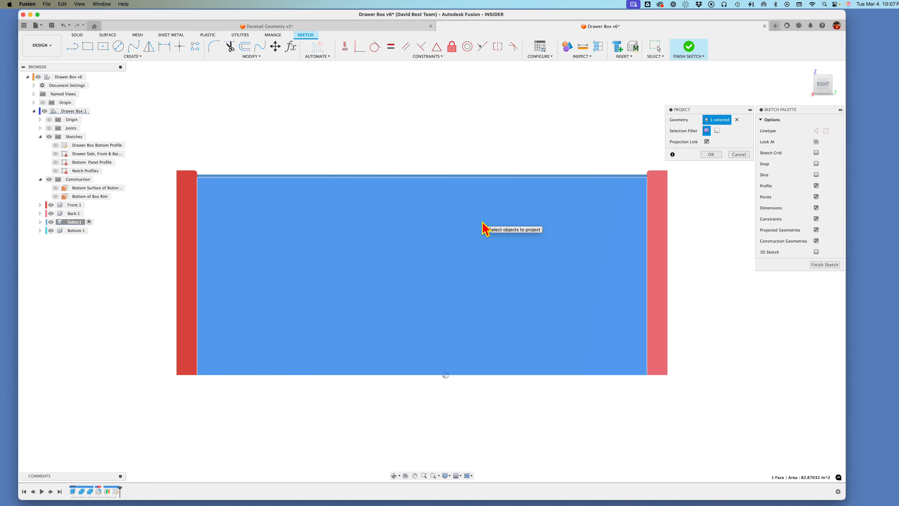
pyautogui.click(192, 205)
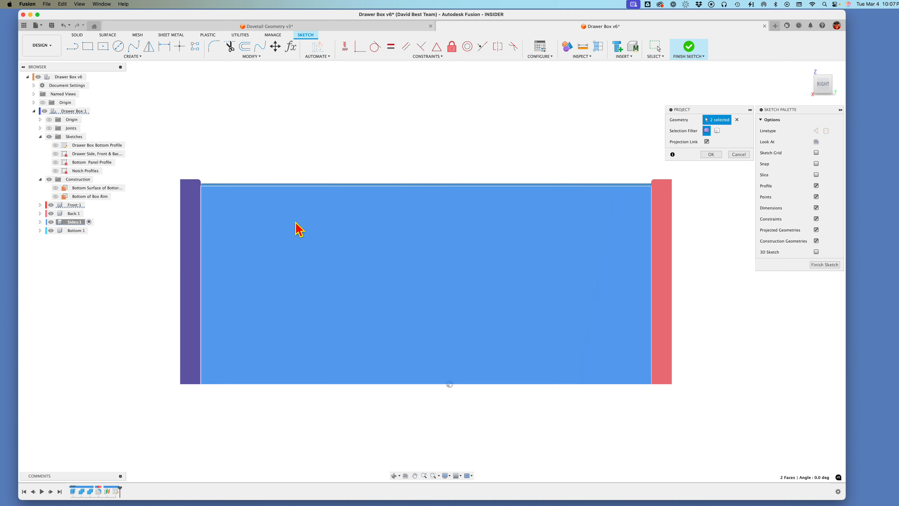
pyautogui.scroll(3, 298, 228)
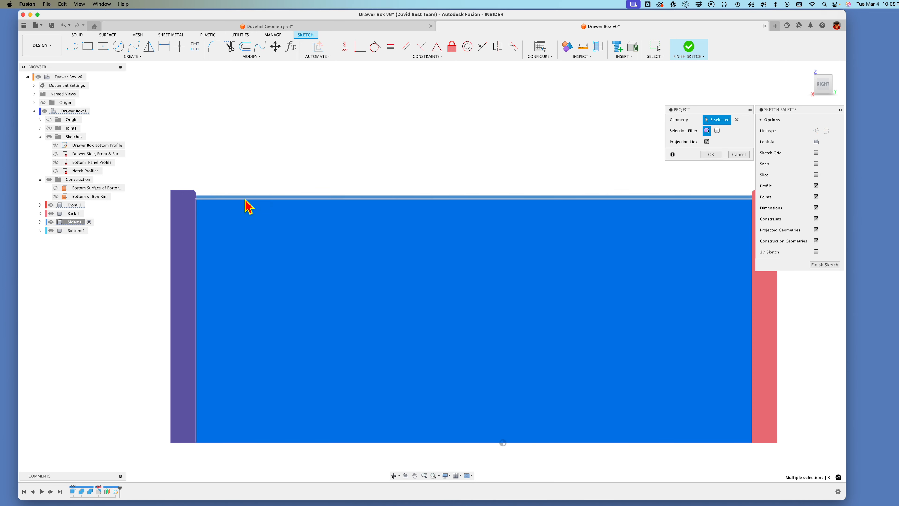
pyautogui.click(249, 227)
pyautogui.scroll(-2, 249, 231)
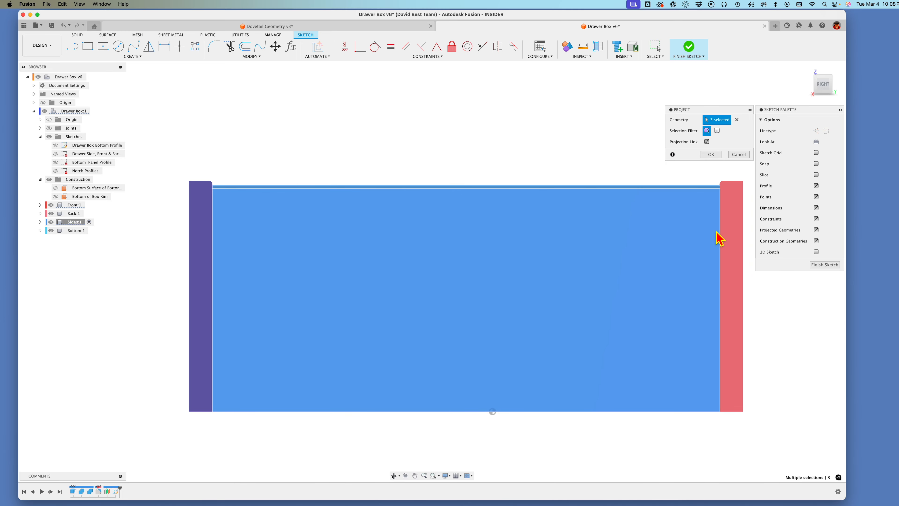
pyautogui.click(712, 154)
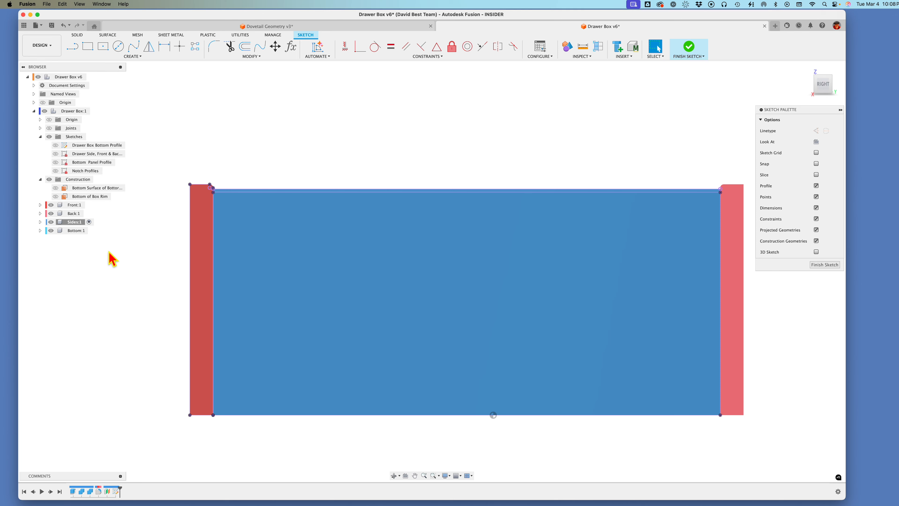
# Step: Hide the Front, Back and Bottom components and the bodies inside Sides, keeping only the projected sketch outlines shown
pyautogui.click(51, 205)
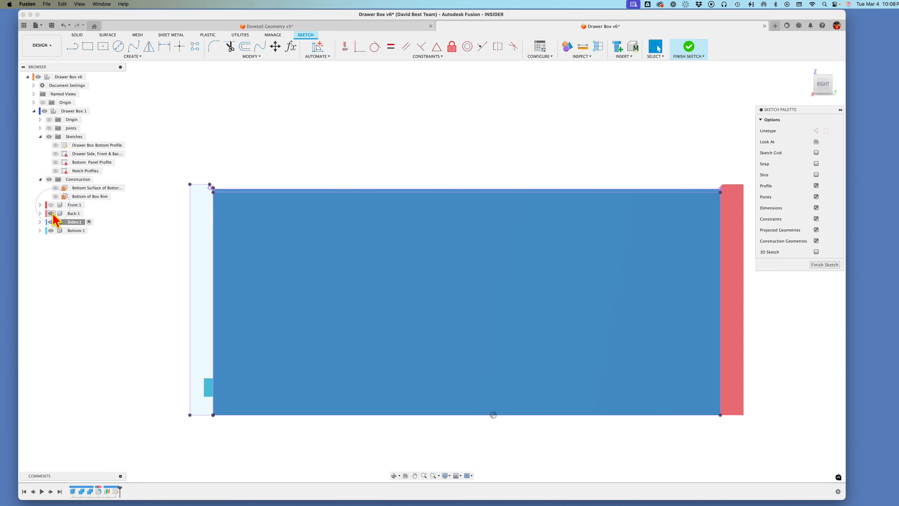
pyautogui.click(51, 213)
pyautogui.click(50, 221)
pyautogui.click(51, 231)
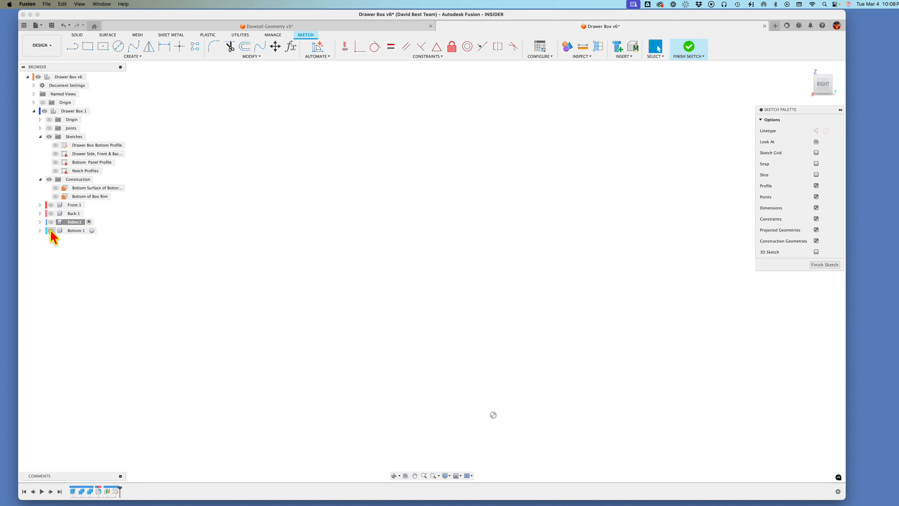
pyautogui.click(50, 222)
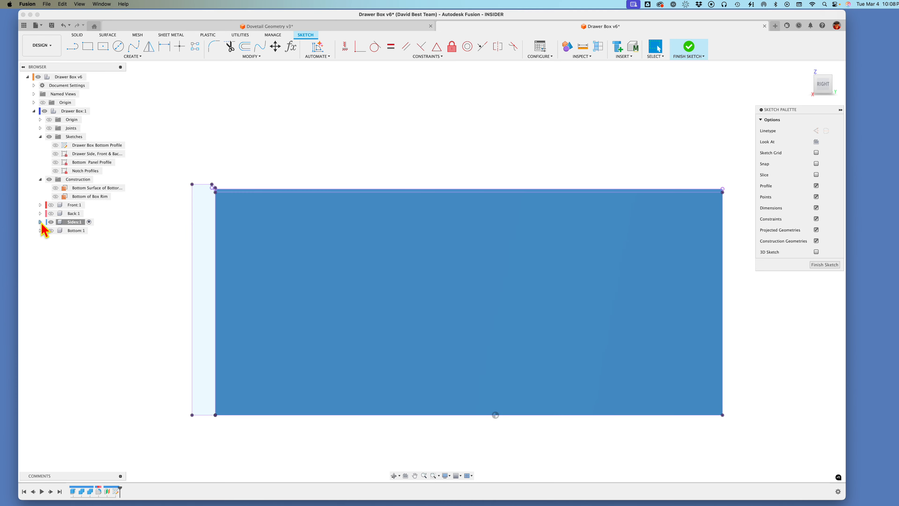
pyautogui.click(40, 221)
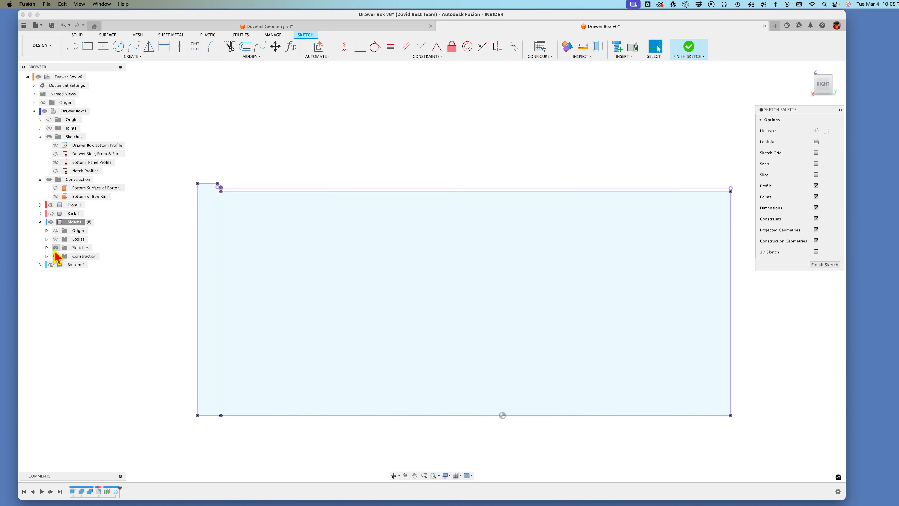
# Step: Convert all the projected outlines in the sketch to construction geometry
pyautogui.scroll(-1, 55, 251)
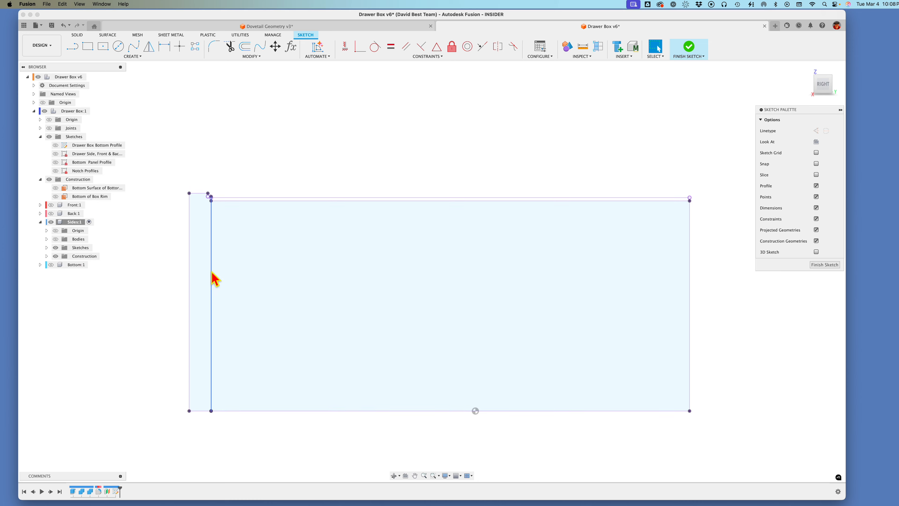
pyautogui.moveTo(171, 175)
pyautogui.mouseDown()
pyautogui.moveTo(267, 241)
pyautogui.moveTo(692, 409)
pyautogui.moveTo(720, 443)
pyautogui.mouseUp()
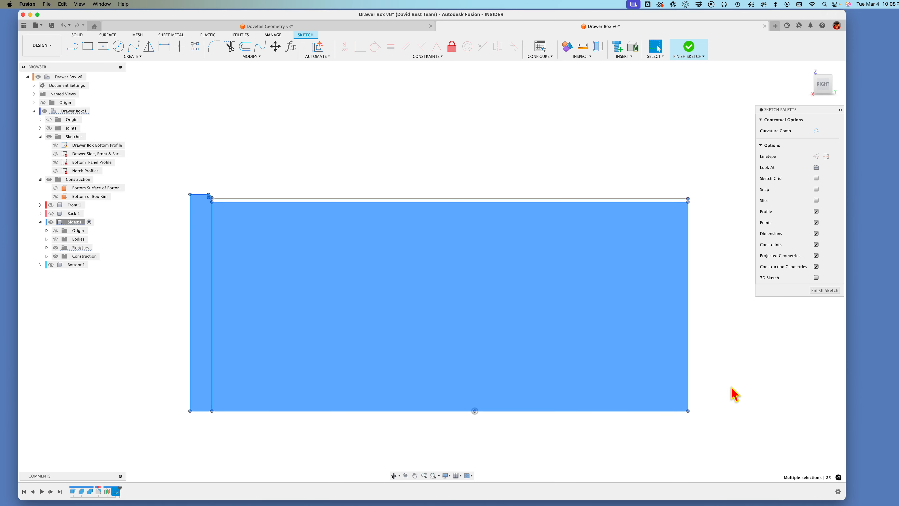
pyautogui.click(816, 156)
pyautogui.click(334, 164)
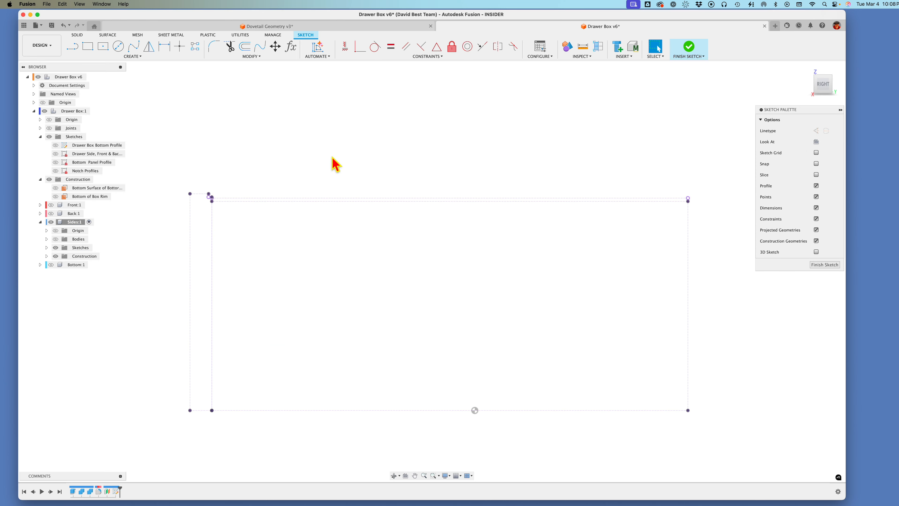
# Step: Sketch a closed four-sided pin outline inside the front panel's end strip near its top, with the short inner edge about 0.18 in long
pyautogui.scroll(1, 332, 156)
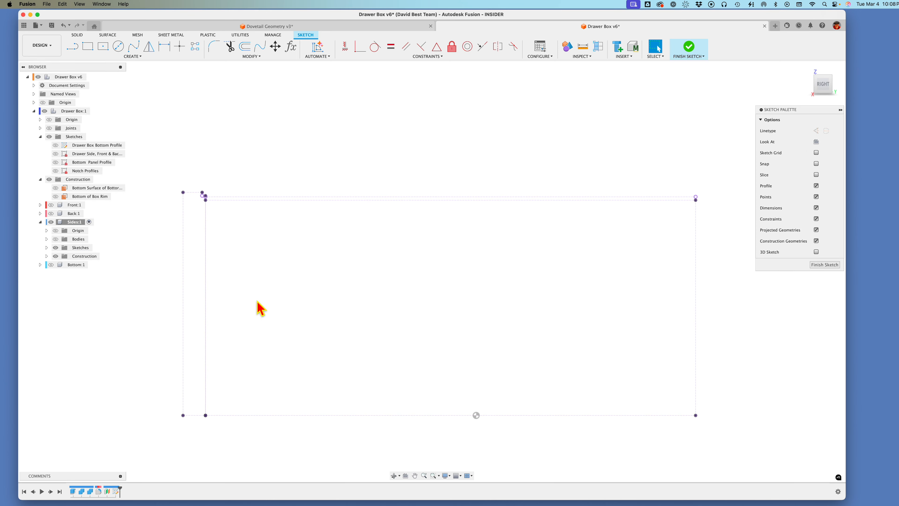
pyautogui.scroll(3, 175, 244)
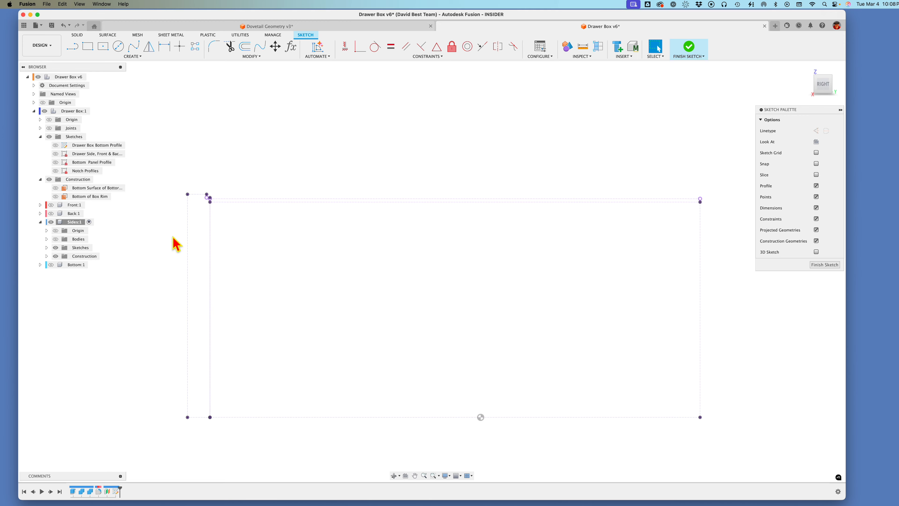
pyautogui.scroll(3, 175, 244)
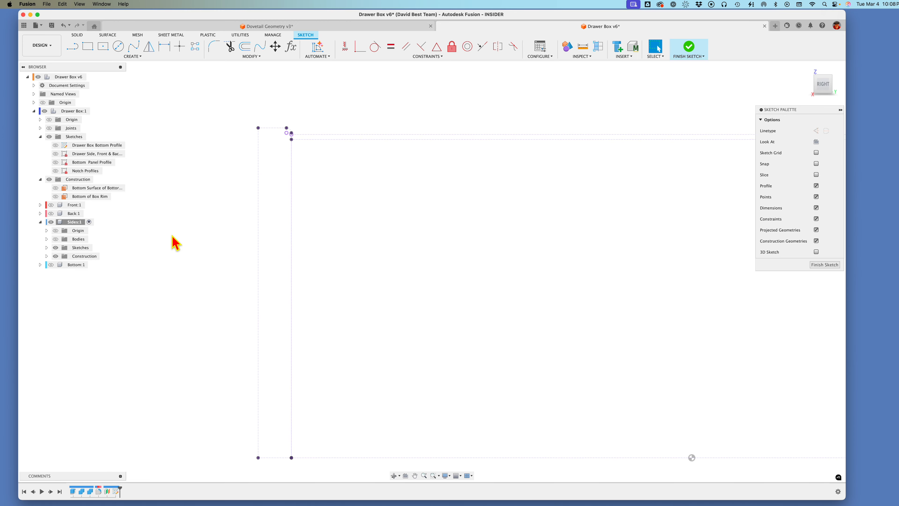
pyautogui.scroll(2, 175, 244)
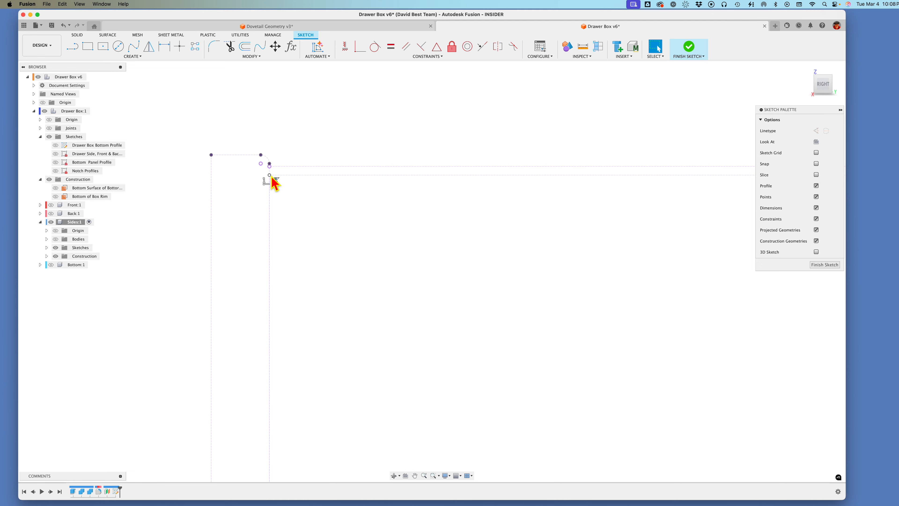
pyautogui.click(72, 46)
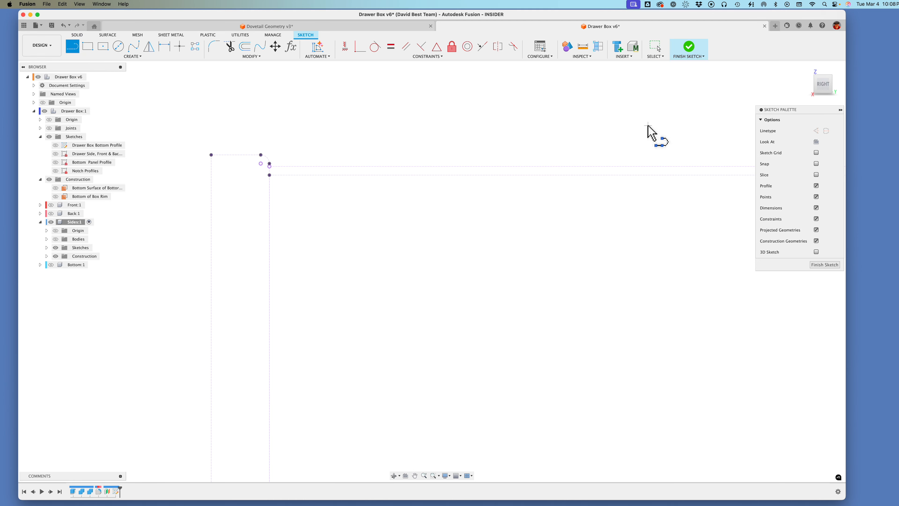
pyautogui.click(224, 201)
pyautogui.click(217, 246)
pyautogui.click(242, 234)
pyautogui.click(248, 220)
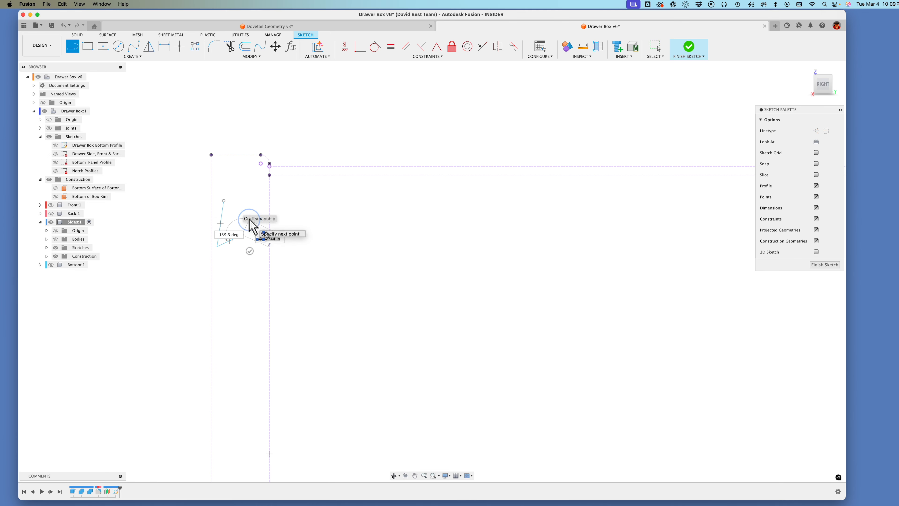
pyautogui.click(224, 201)
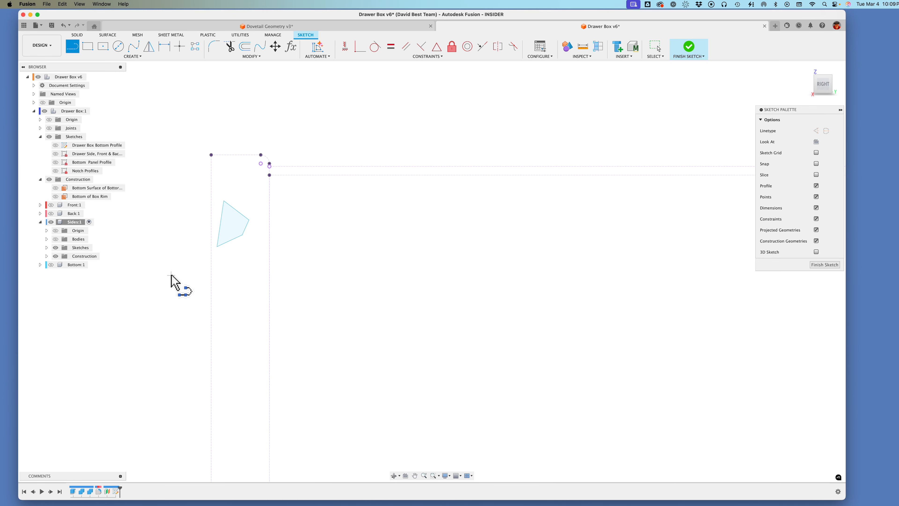
# Step: Draw a construction line joining the midpoints of the pin outline's long and short edges
pyautogui.press('l')
pyautogui.press('x')
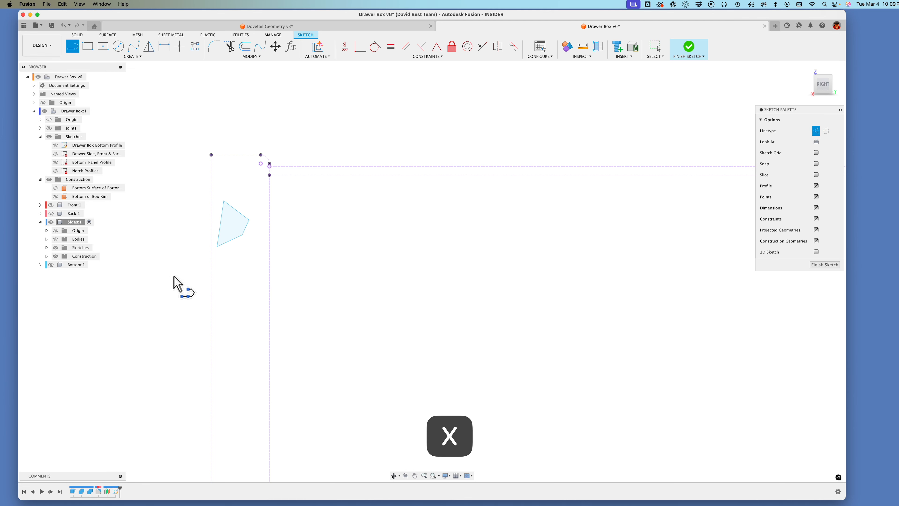
pyautogui.click(221, 223)
pyautogui.click(245, 229)
# Step: Constrain the pin outline's long and short edges to vertical and make the midline perpendicular to the long edge
pyautogui.scroll(2, 324, 140)
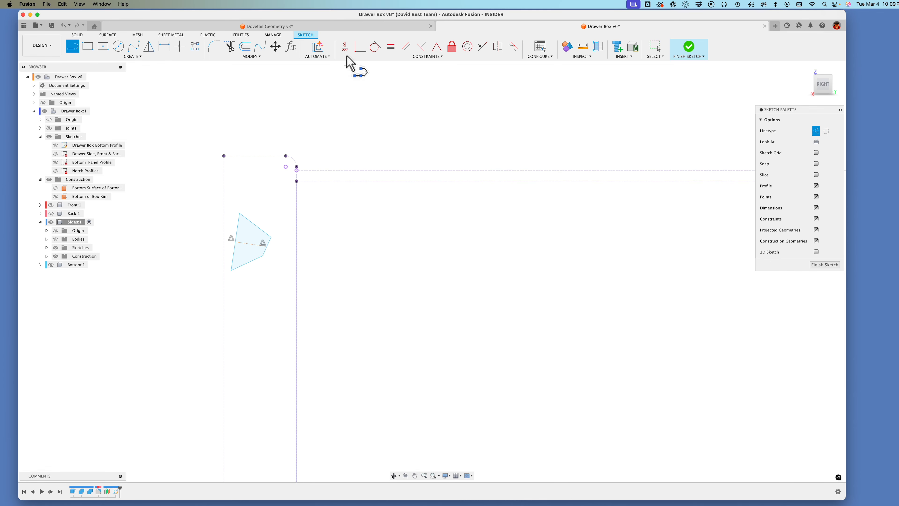
pyautogui.click(344, 47)
pyautogui.click(236, 234)
pyautogui.click(267, 246)
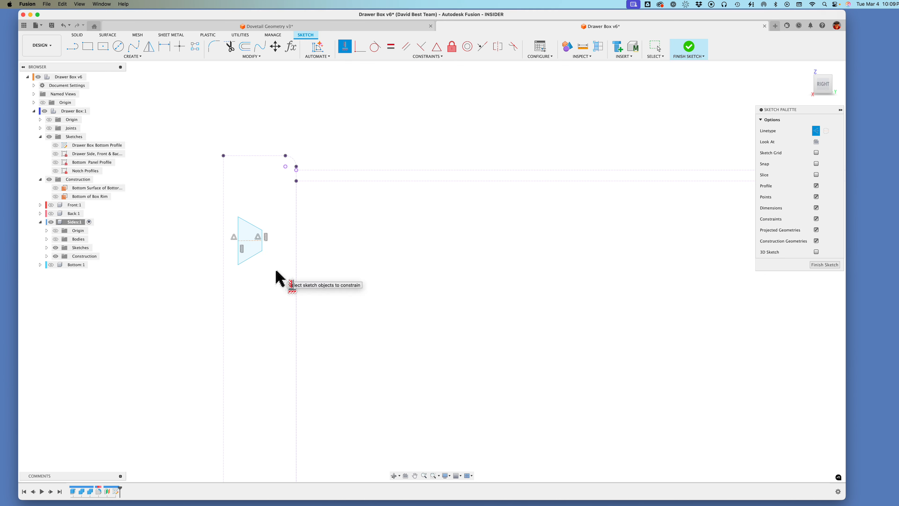
pyautogui.click(421, 49)
pyautogui.click(245, 237)
pyautogui.click(260, 235)
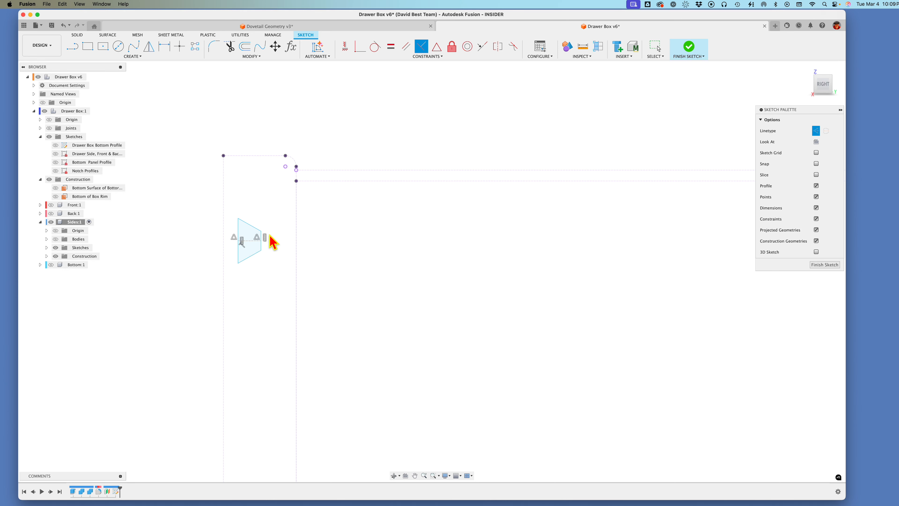
pyautogui.scroll(2, 282, 244)
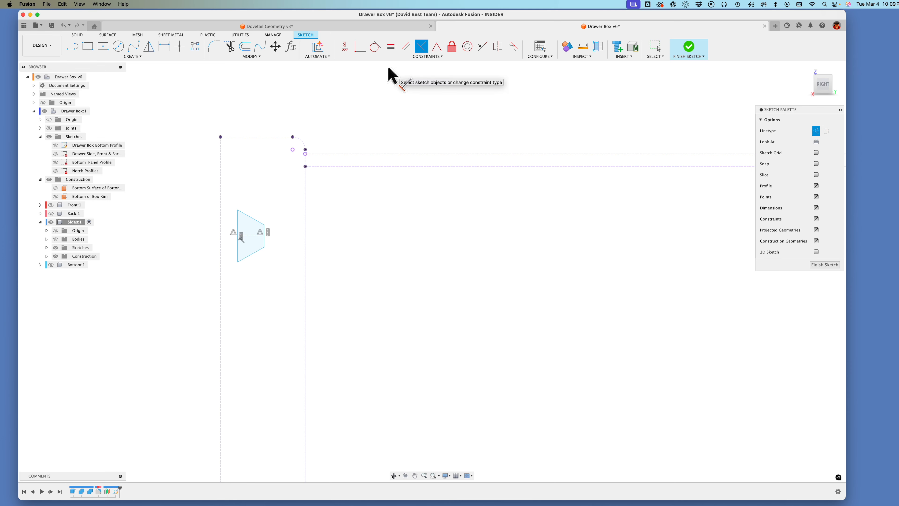
pyautogui.moveTo(384, 70); pyautogui.dragTo(382, 76, button='middle')
pyautogui.hscroll(1, 382, 76)
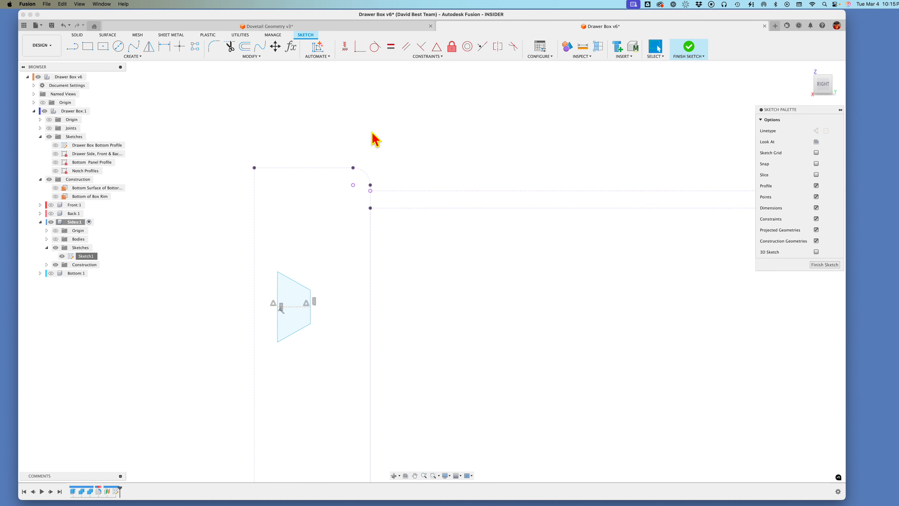
pyautogui.scroll(-3, 373, 137)
pyautogui.scroll(-1, 371, 133)
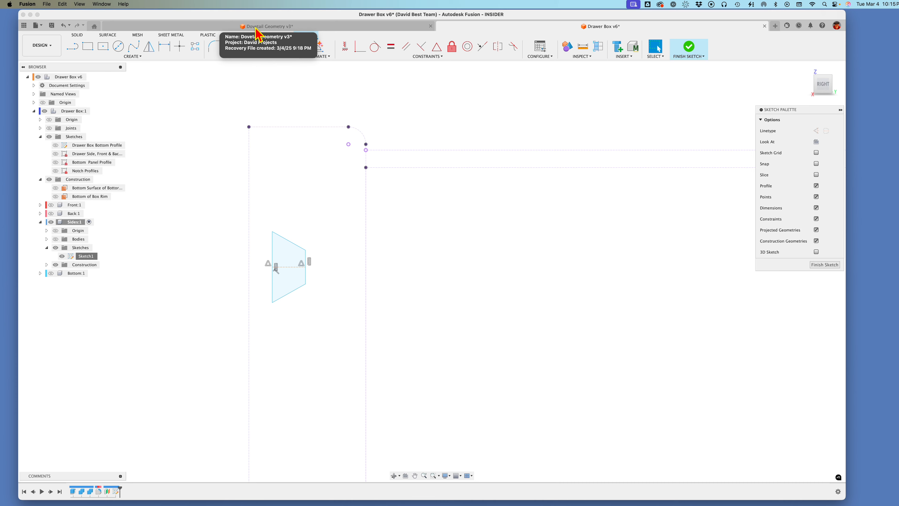
pyautogui.scroll(2, 352, 71)
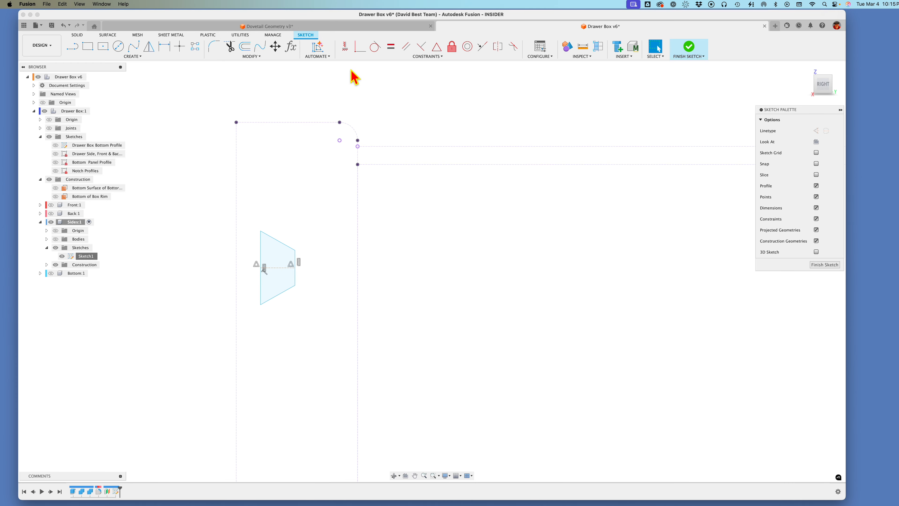
pyautogui.hscroll(-1, 351, 70)
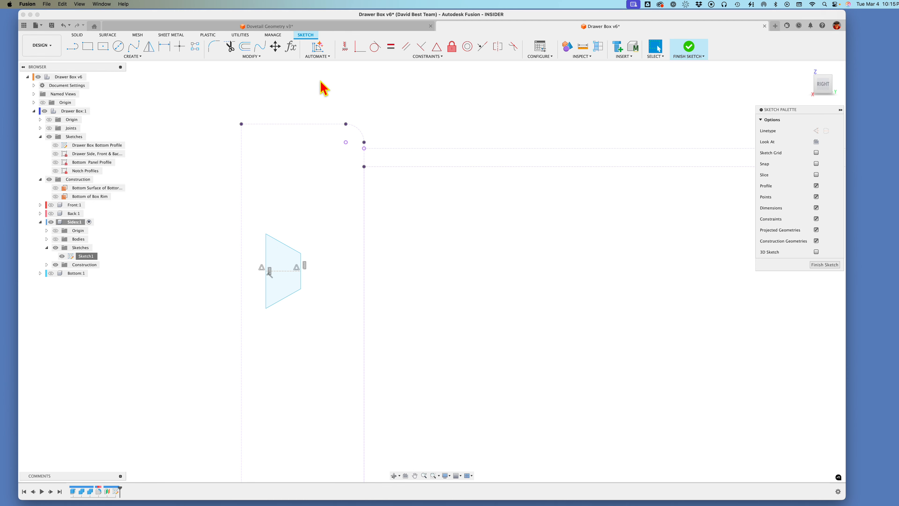
# Step: Import all user parameters from the local file Pin Tail Parameters Episode 3.csv in the Parameter Files folder, and review them in the parameter list
pyautogui.click(290, 47)
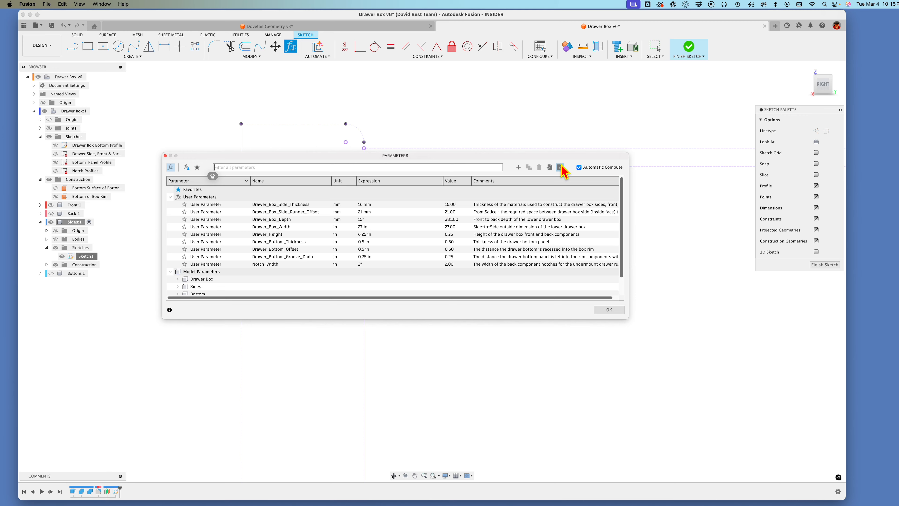
pyautogui.click(550, 168)
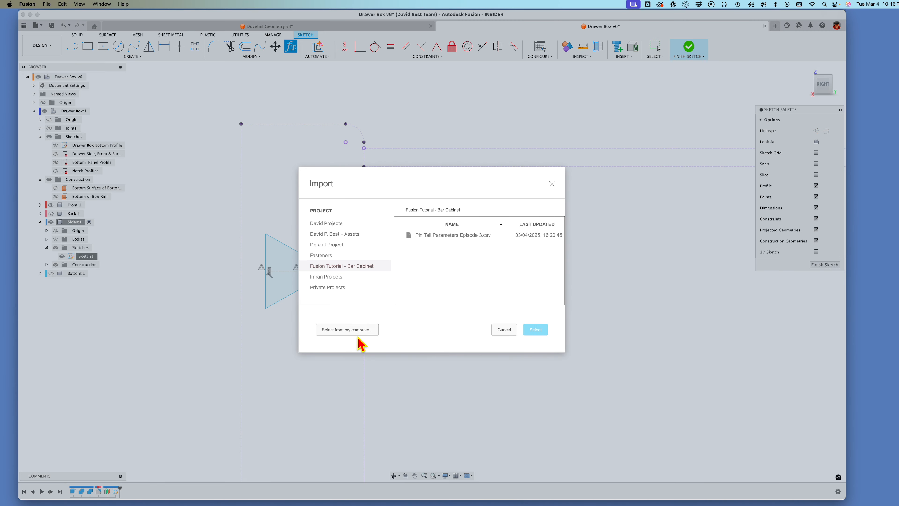
pyautogui.click(356, 330)
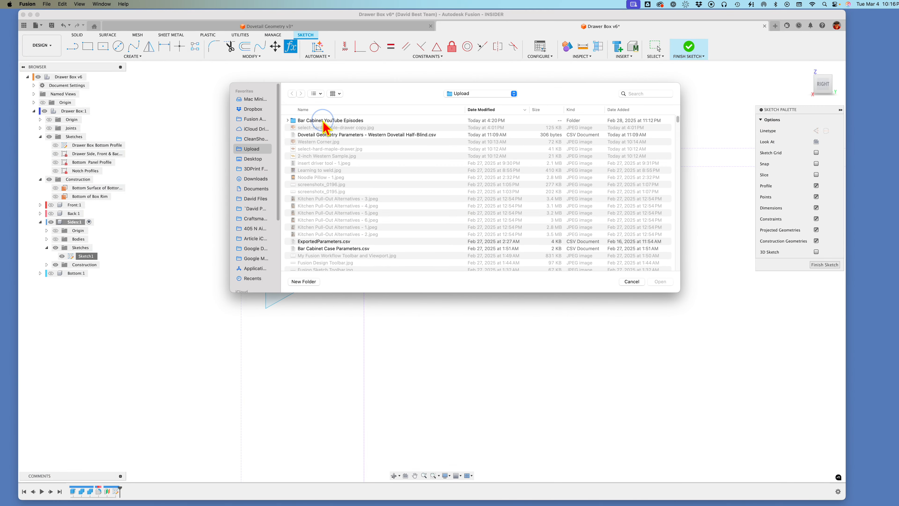
pyautogui.doubleClick(323, 121)
pyautogui.doubleClick(322, 121)
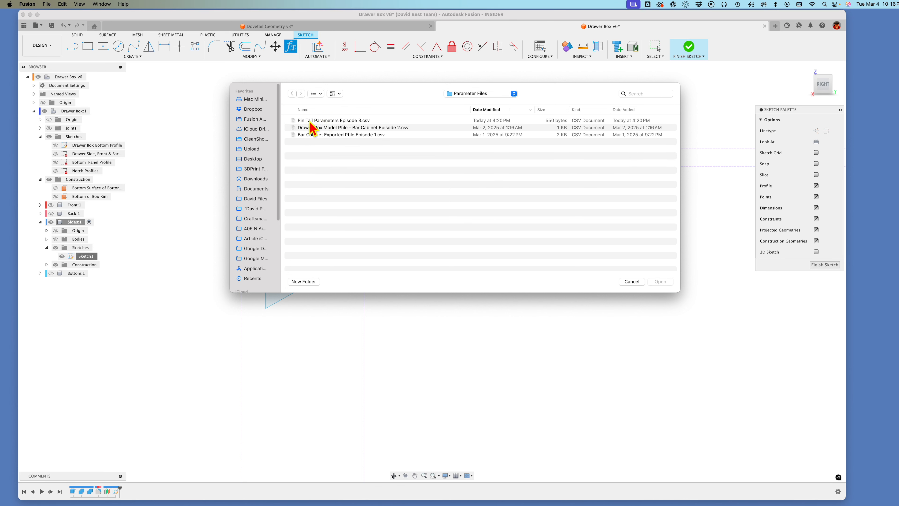
pyautogui.click(326, 120)
pyautogui.click(660, 282)
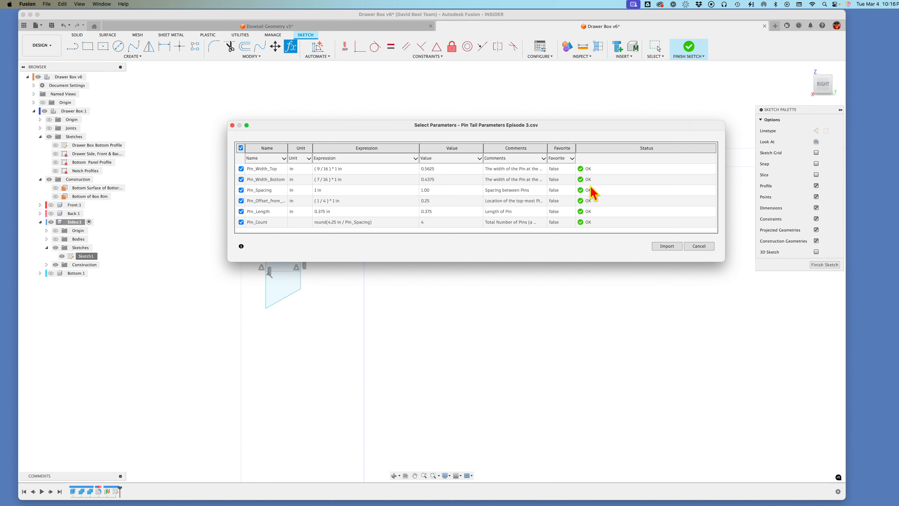
pyautogui.click(671, 249)
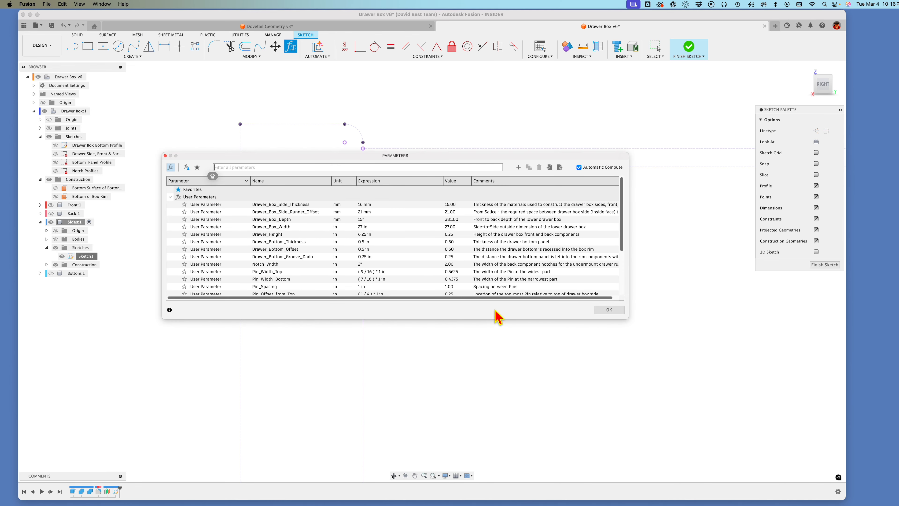
pyautogui.scroll(-5, 327, 276)
pyautogui.scroll(5, 324, 280)
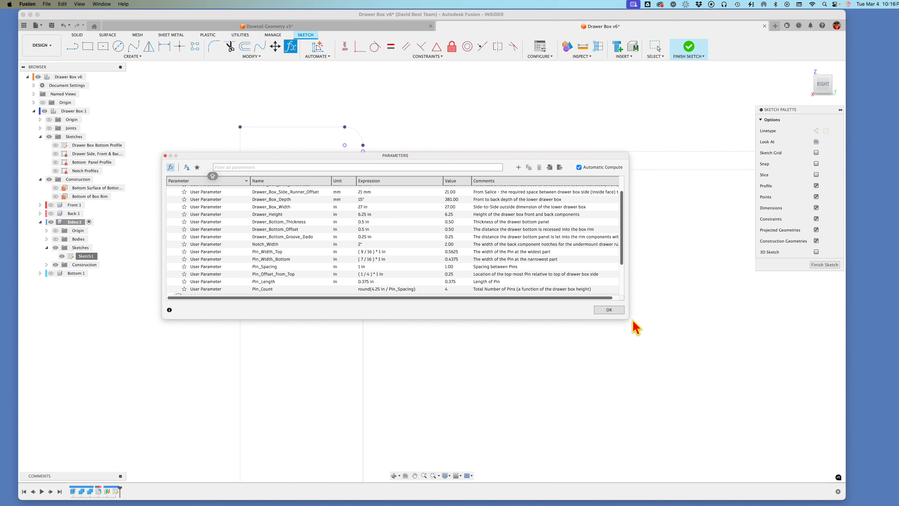
pyautogui.click(606, 311)
# Step: Dimension the pin outline's short vertical edge with the parameter Pin_Width_Bottom
pyautogui.scroll(3, 441, 311)
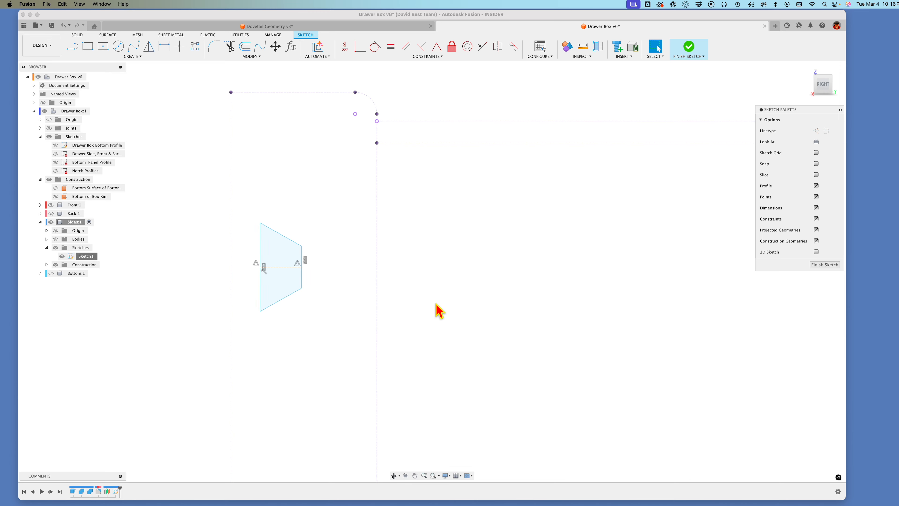
pyautogui.press('d')
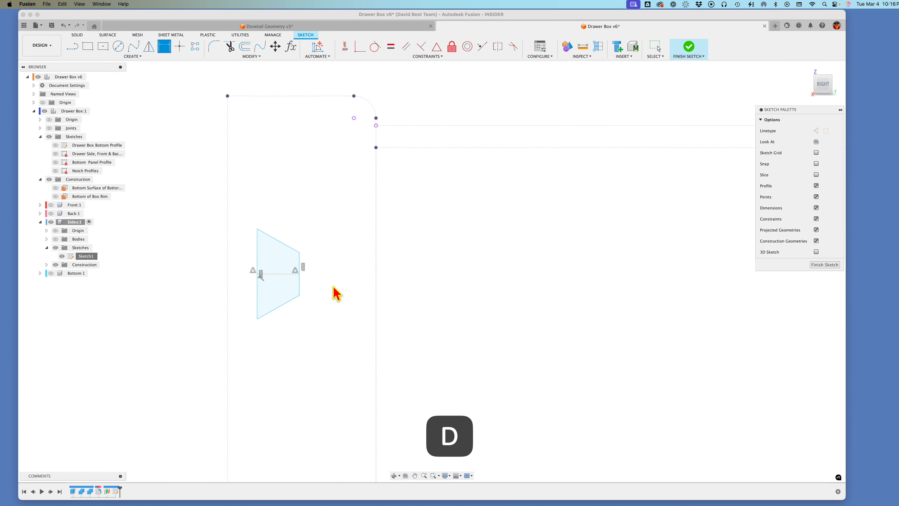
pyautogui.click(300, 293)
pyautogui.click(366, 295)
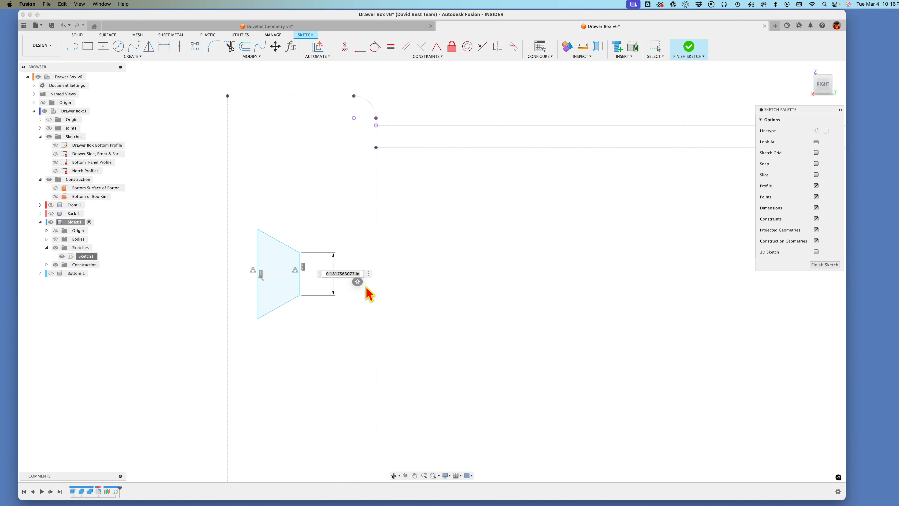
pyautogui.write('P')
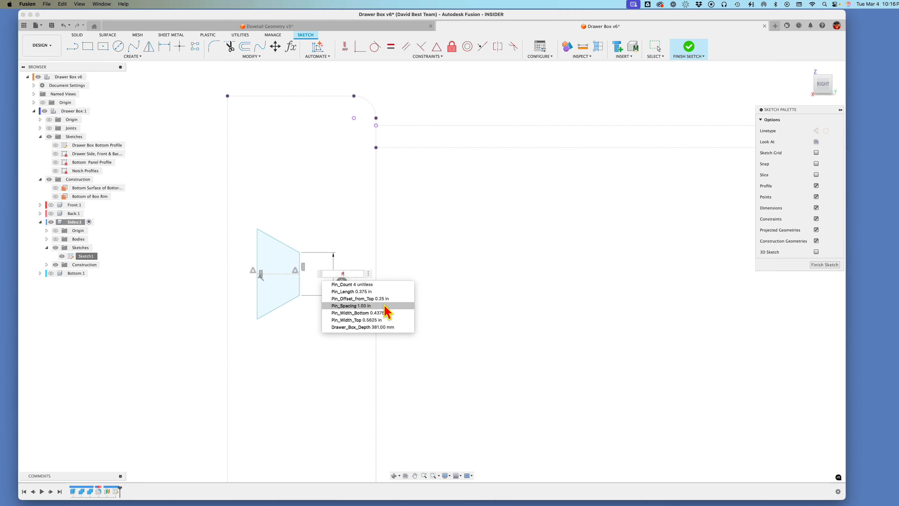
pyautogui.click(384, 312)
pyautogui.press('Return')
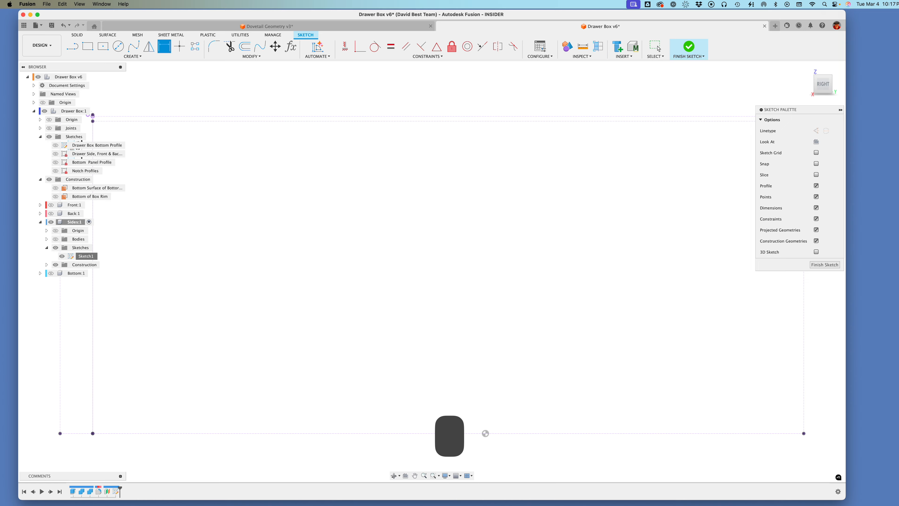
# Step: Dimension the pin outline's long vertical edge with the parameter Pin_Width_Top
pyautogui.scroll(5, 369, 288)
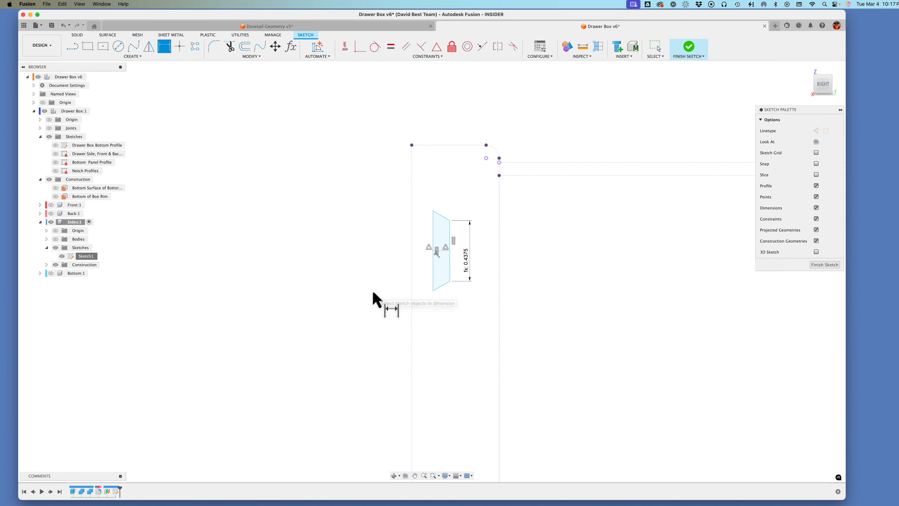
pyautogui.click(435, 281)
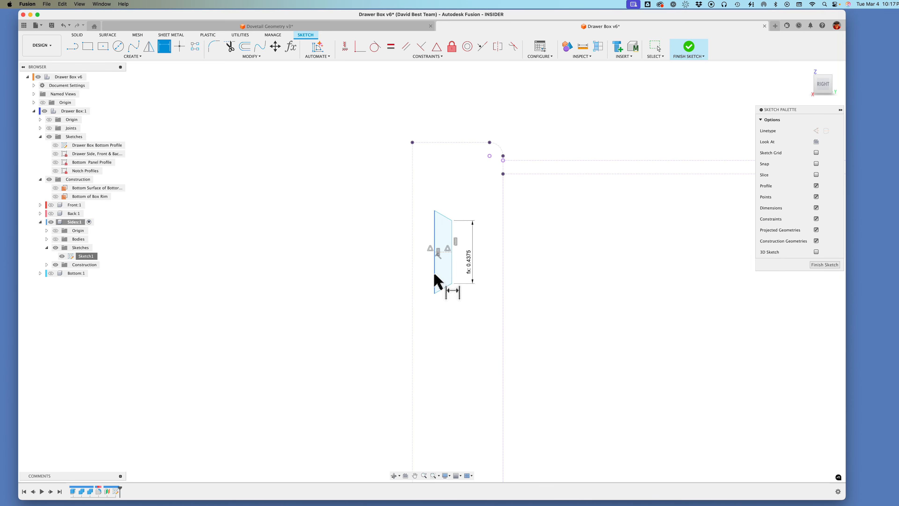
pyautogui.click(376, 276)
pyautogui.write('P')
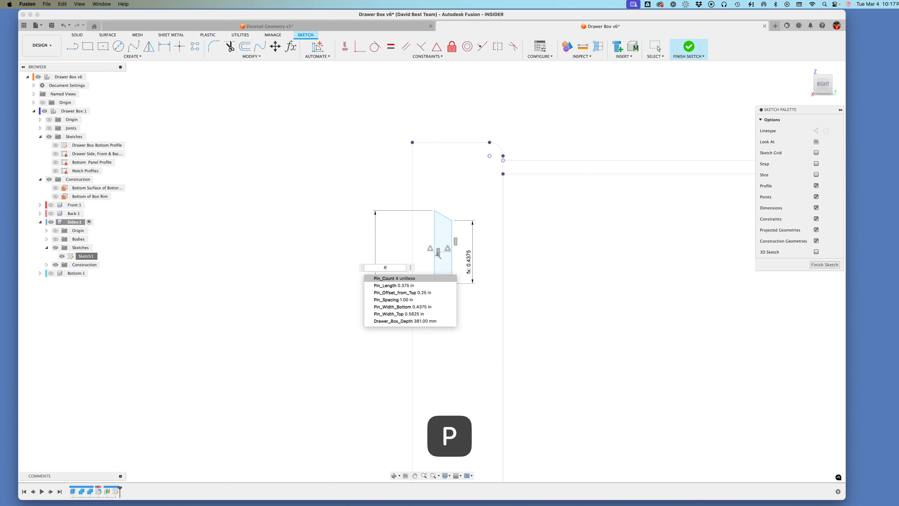
pyautogui.click(416, 314)
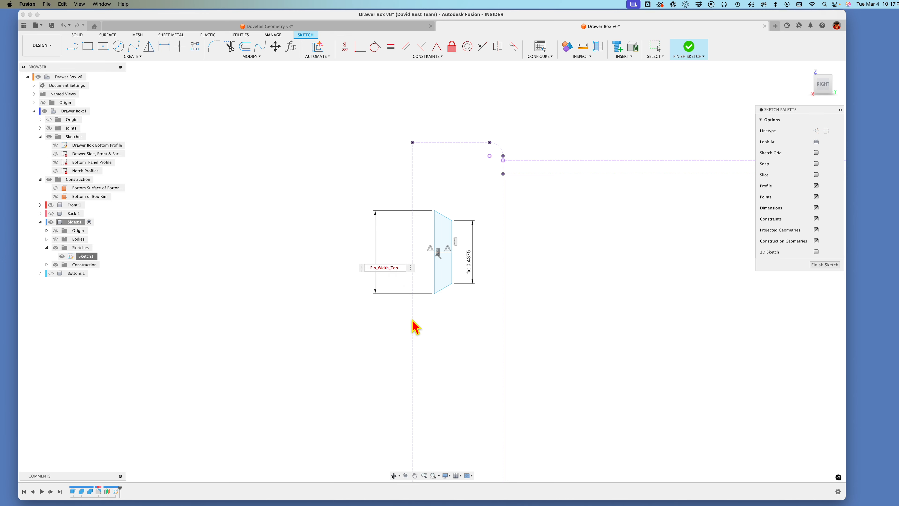
pyautogui.press('Return')
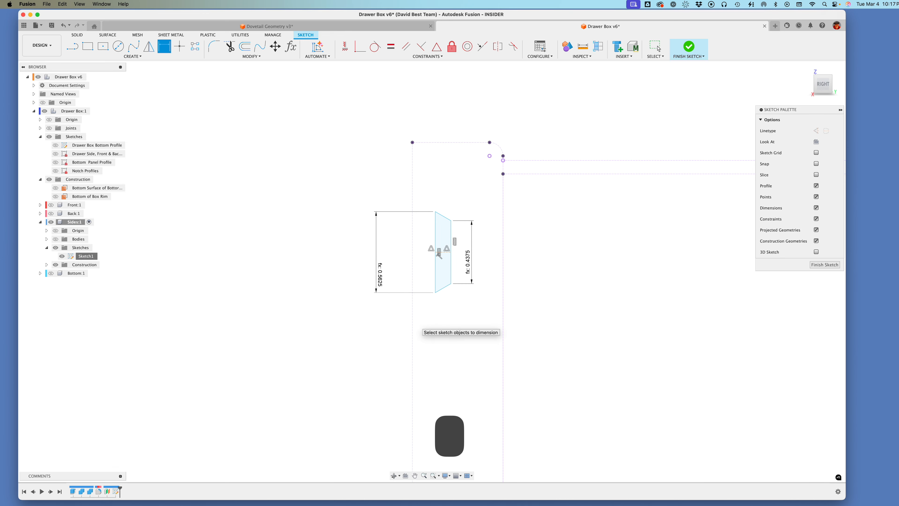
# Step: Dimension the horizontal distance between the pin outline's long and short edges with the parameter Pin_Length
pyautogui.click(436, 288)
pyautogui.click(451, 281)
pyautogui.click(440, 316)
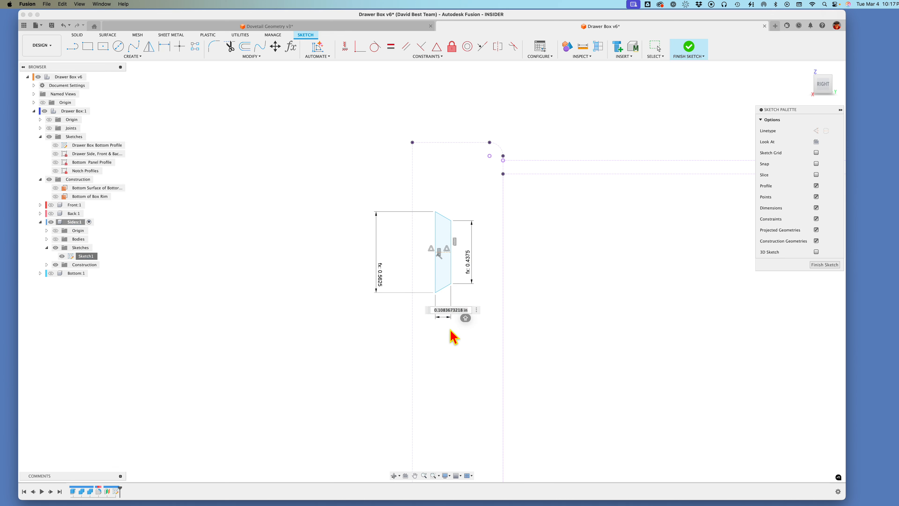
pyautogui.write('P')
pyautogui.click(458, 328)
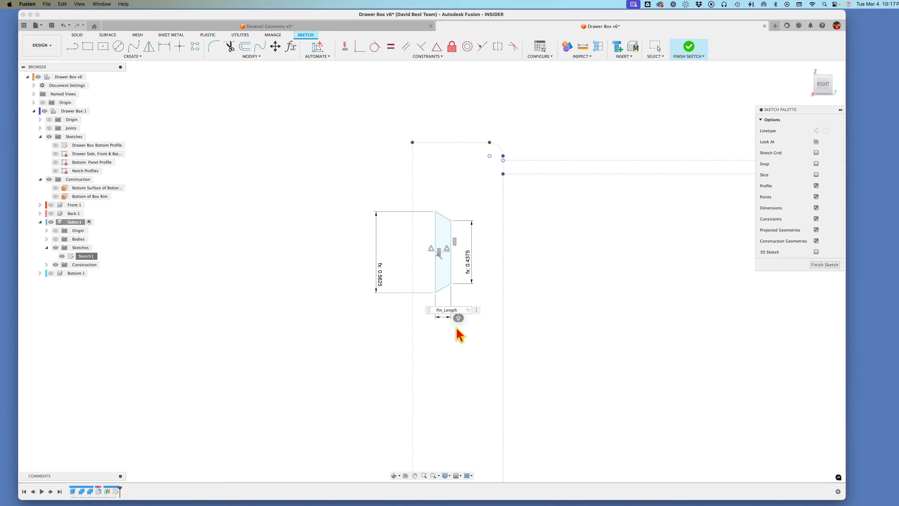
pyautogui.press('Return')
# Step: Dimension the vertical distance from the side's projected top edge to the pin outline's upper long-edge corner with Pin_Offset_from_Top
pyautogui.scroll(-3, 456, 327)
pyautogui.scroll(1, 457, 327)
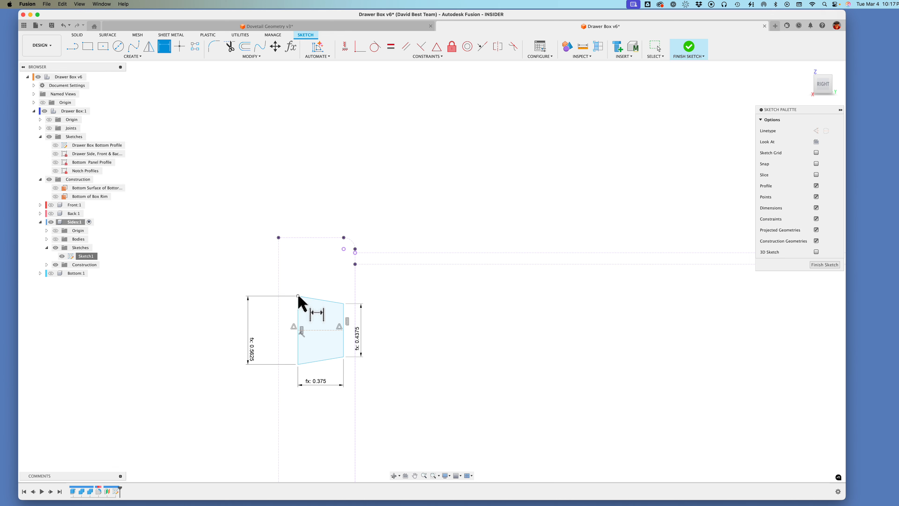
pyautogui.click(360, 251)
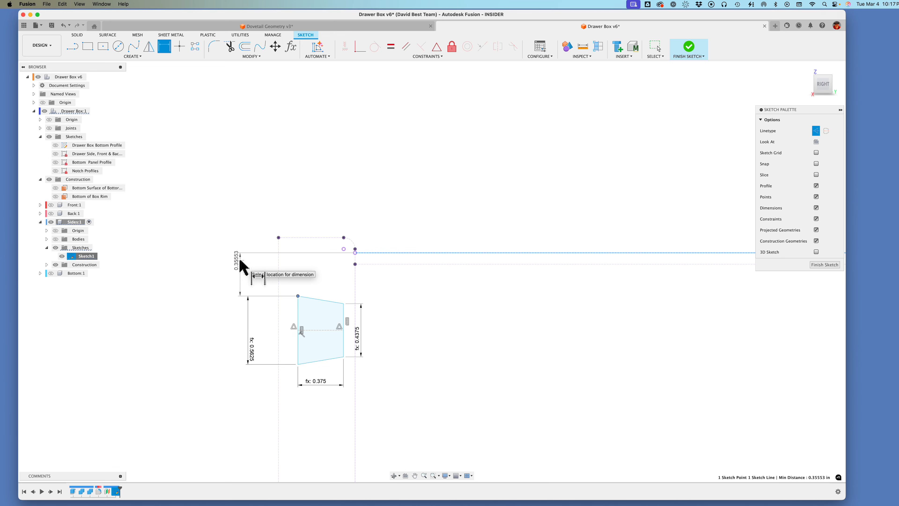
pyautogui.click(240, 257)
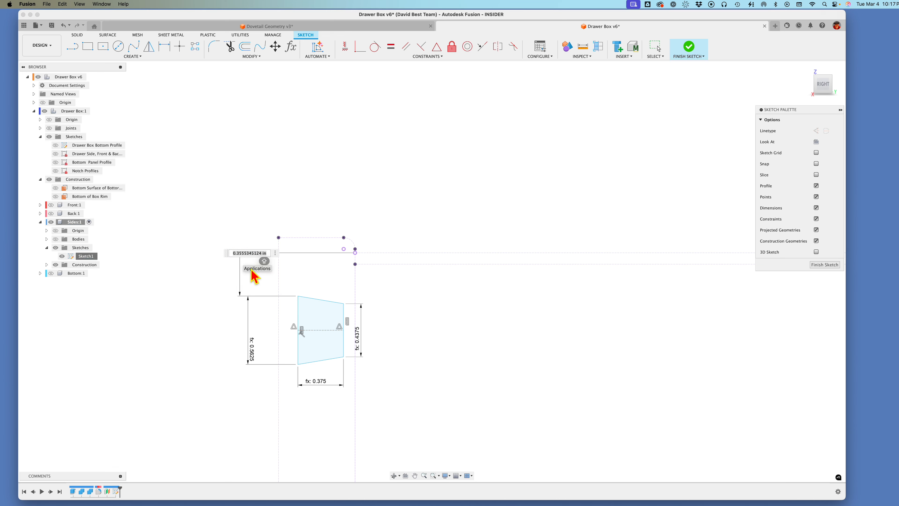
pyautogui.write('P')
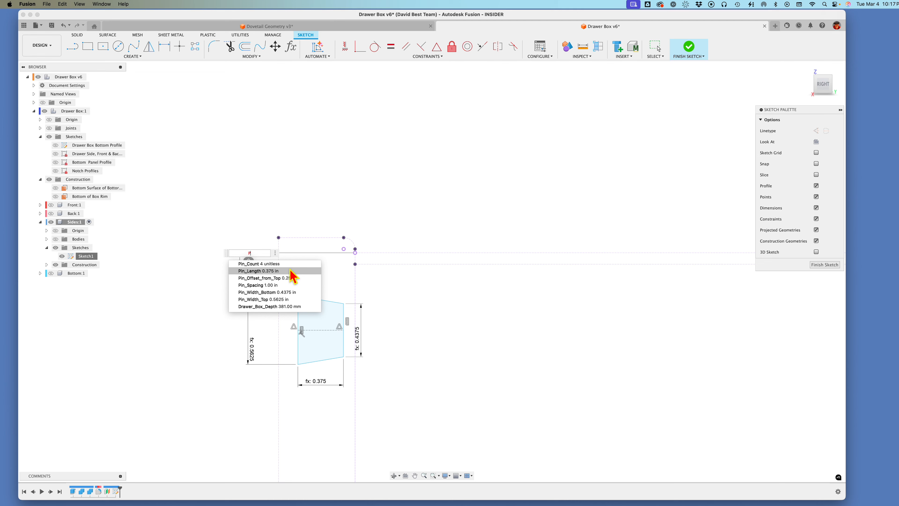
pyautogui.click(291, 278)
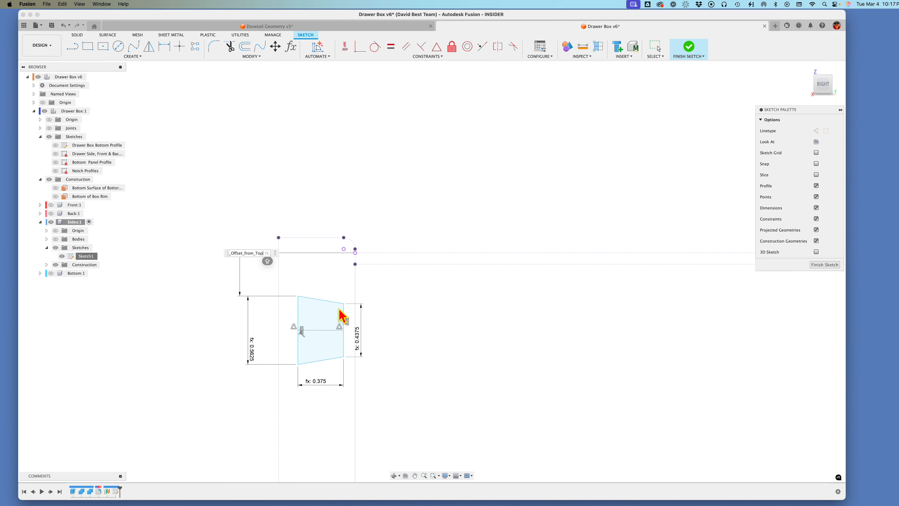
pyautogui.press('Return')
# Step: Make the pin outline's short edge collinear with the projected vertical end edge of the drawer side
pyautogui.scroll(-5, 371, 325)
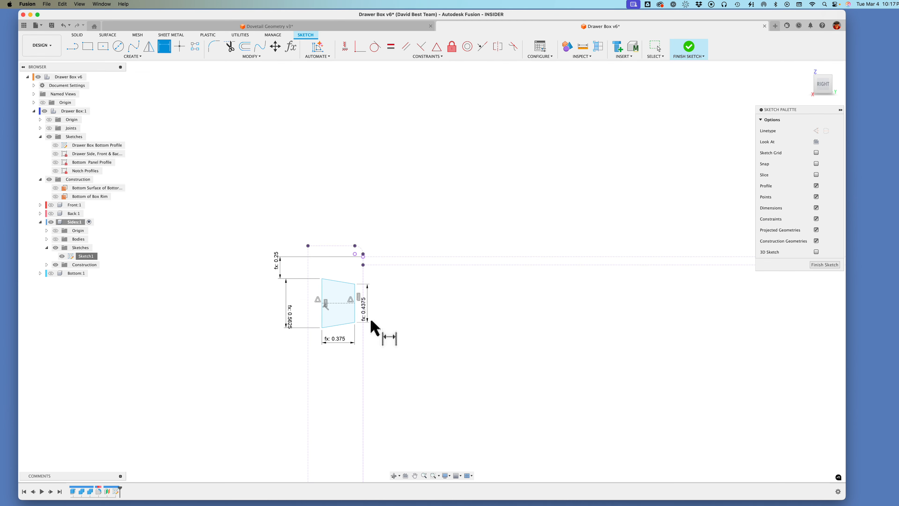
pyautogui.scroll(4, 397, 325)
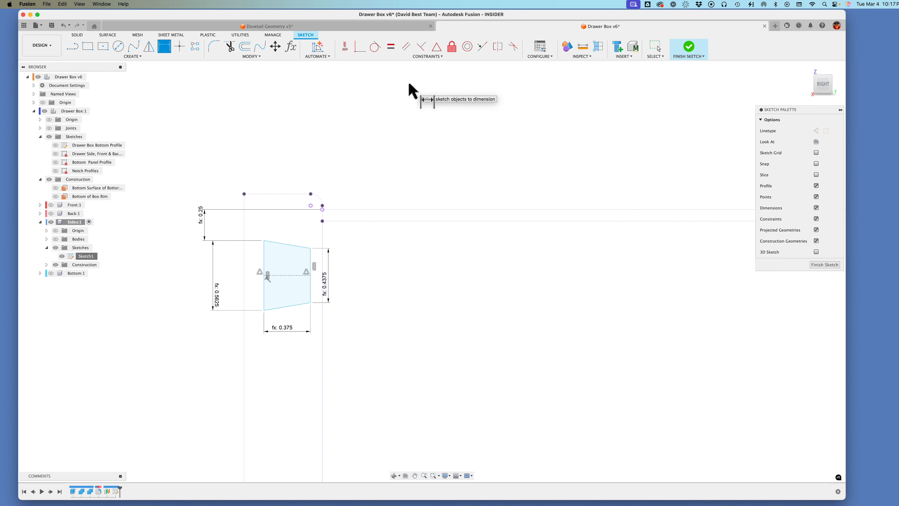
pyautogui.click(482, 46)
pyautogui.click(311, 291)
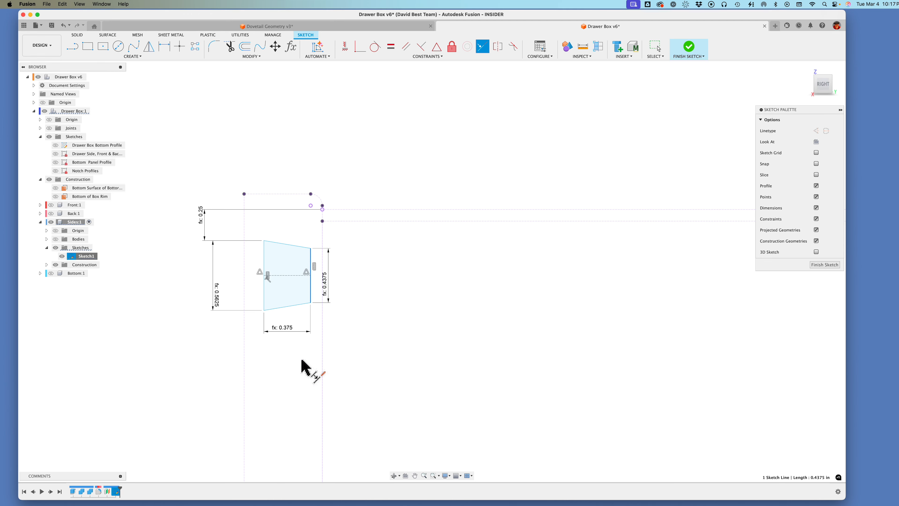
pyautogui.click(323, 365)
# Step: Show the Sides component's bodies to check the pin outline against the drawer side, and hide them again
pyautogui.scroll(-2, 366, 358)
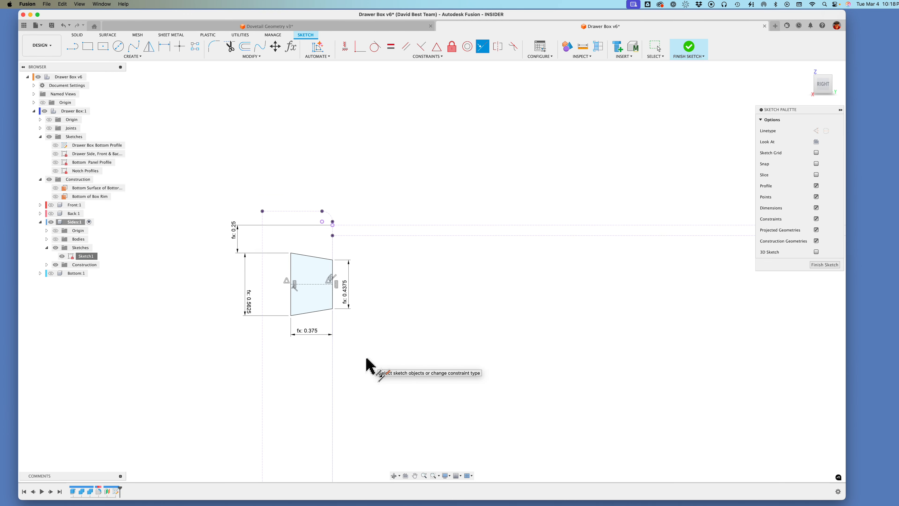
pyautogui.scroll(-2, 362, 271)
pyautogui.scroll(-2, 362, 271)
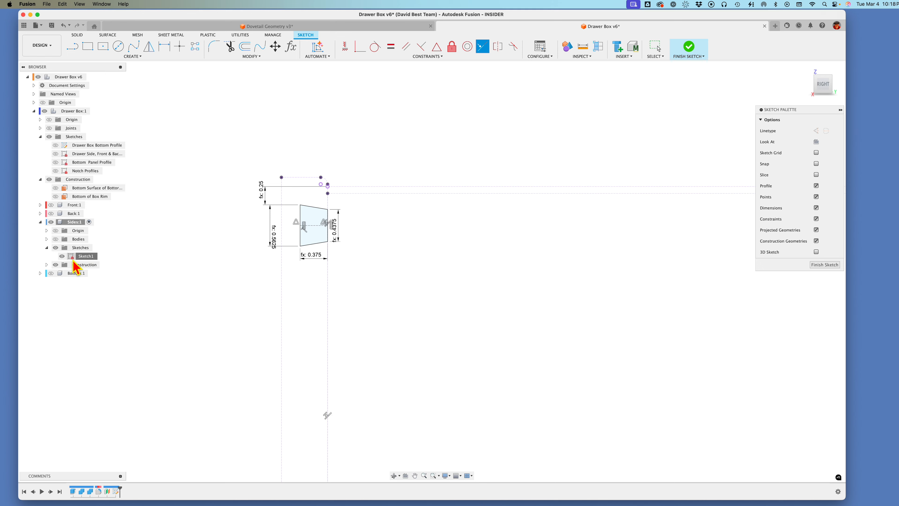
pyautogui.click(56, 240)
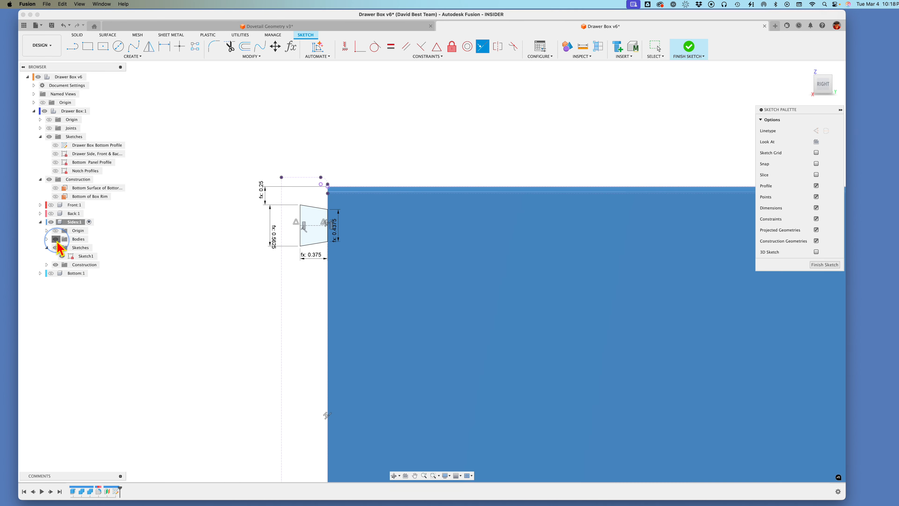
pyautogui.click(56, 240)
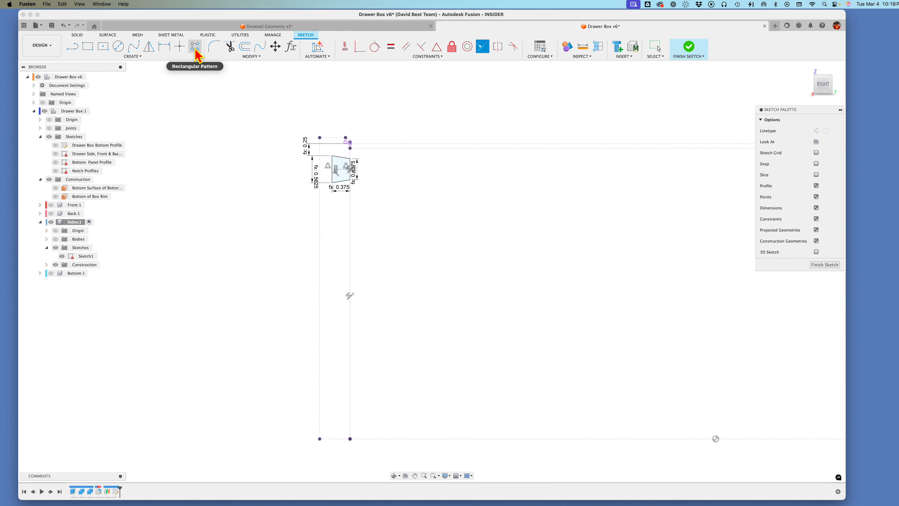
pyautogui.click(142, 56)
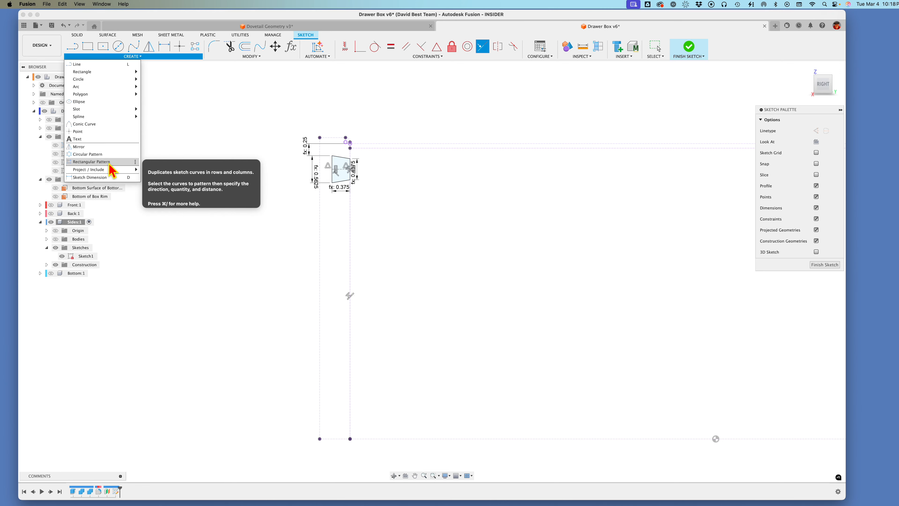
pyautogui.click(195, 46)
pyautogui.scroll(3, 314, 232)
pyautogui.moveTo(297, 130); pyautogui.dragTo(344, 193)
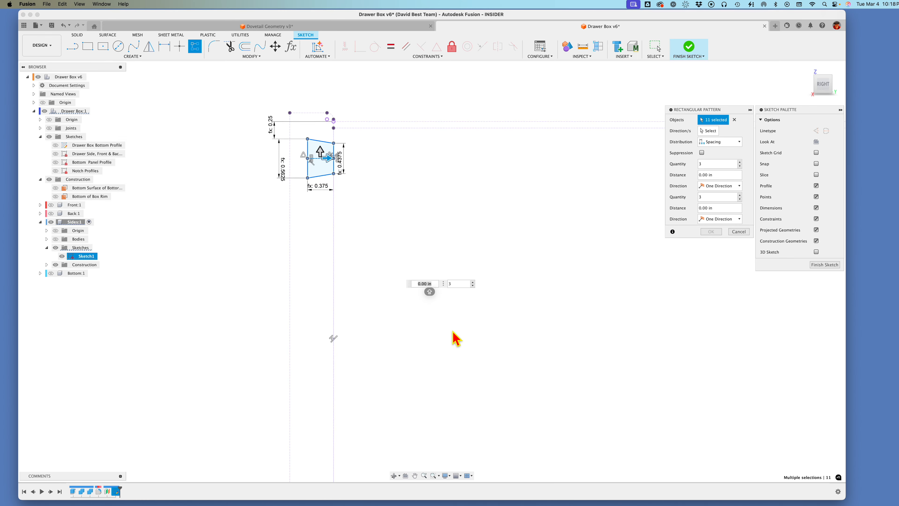
pyautogui.moveTo(328, 163); pyautogui.dragTo(317, 237)
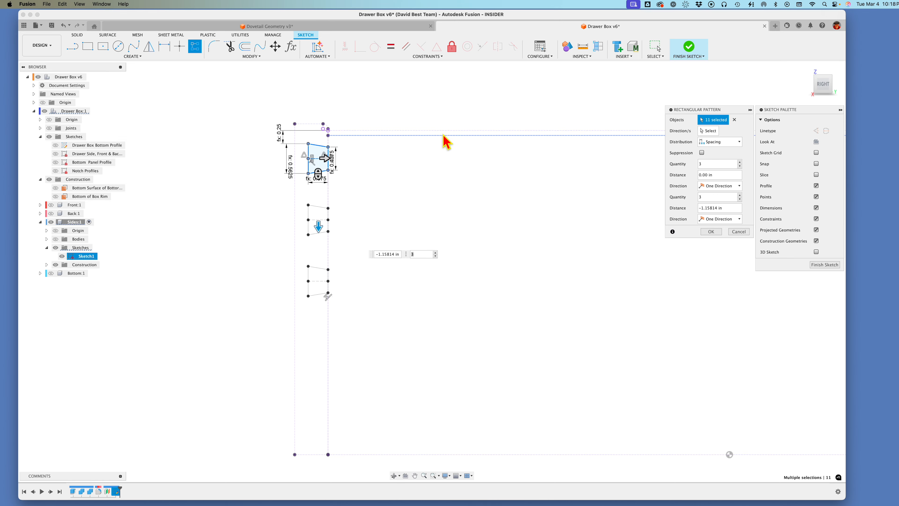
pyautogui.click(740, 232)
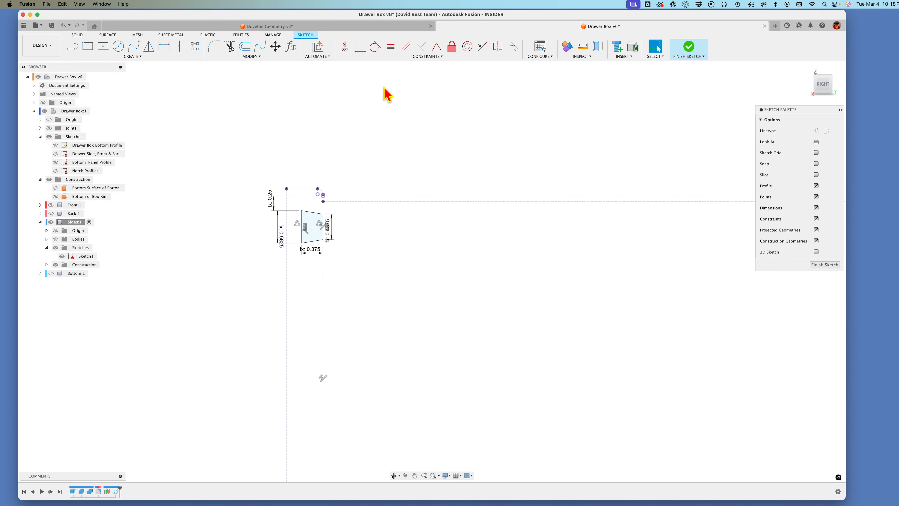
# Step: Set the Pin_Count user parameter's expression to round(Drawer_Height / Pin_Spacing)
pyautogui.click(291, 47)
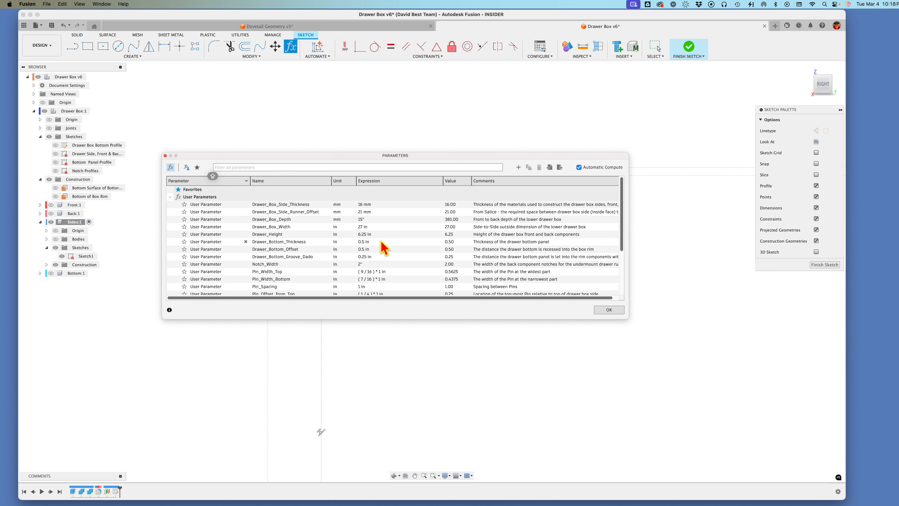
pyautogui.scroll(-2, 381, 246)
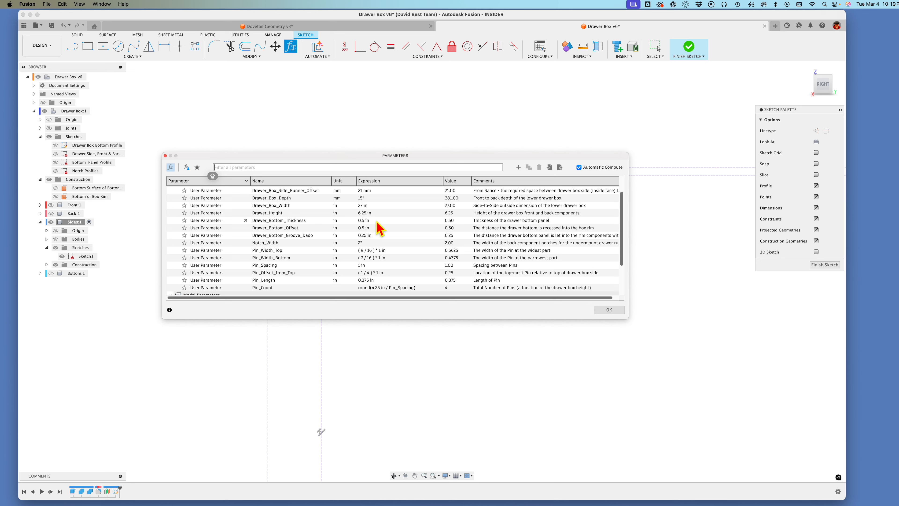
pyautogui.click(400, 288)
pyautogui.moveTo(426, 288); pyautogui.dragTo(354, 287)
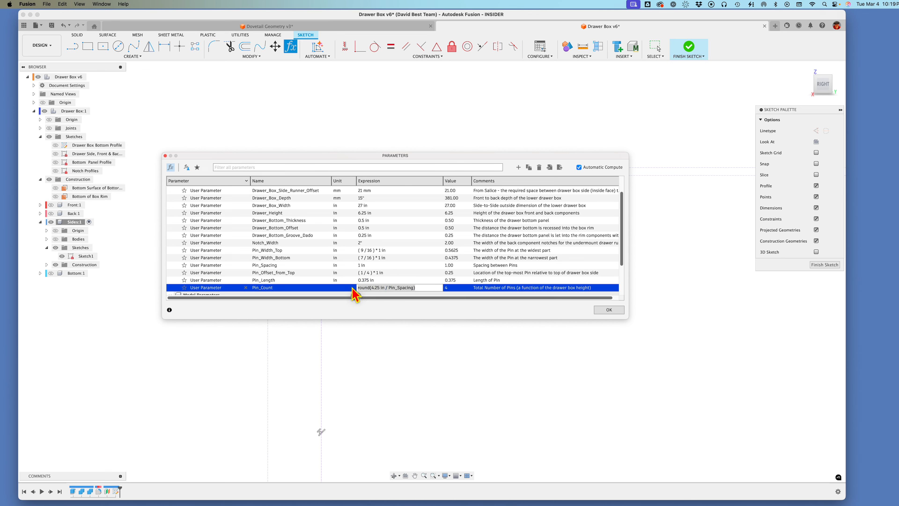
pyautogui.press('BackSpace')
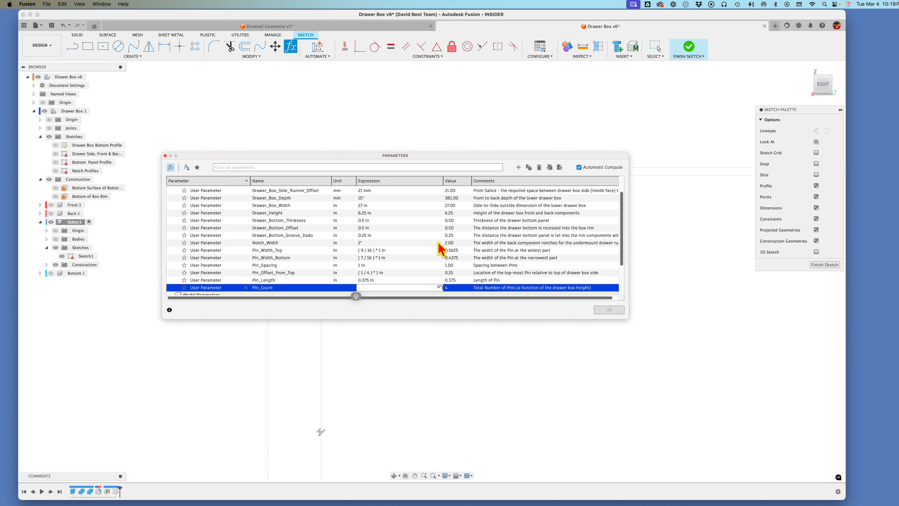
pyautogui.write('ROUND')
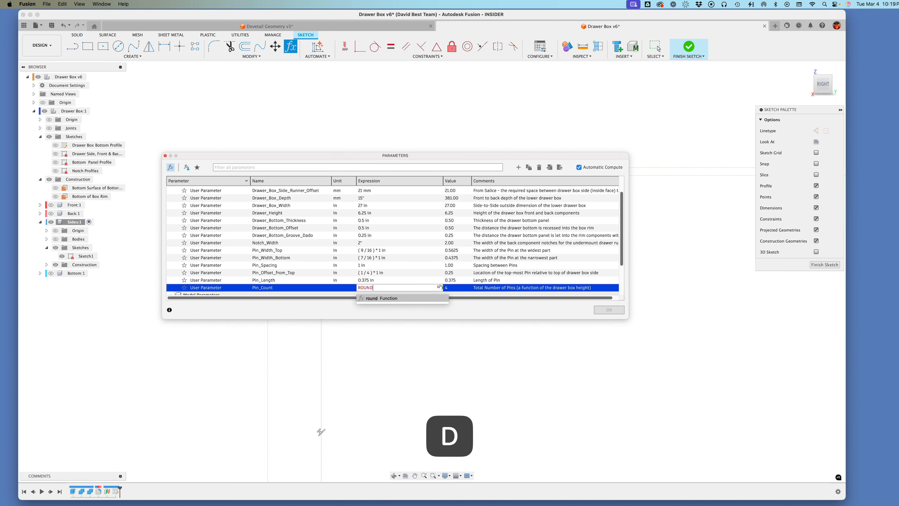
pyautogui.click(384, 304)
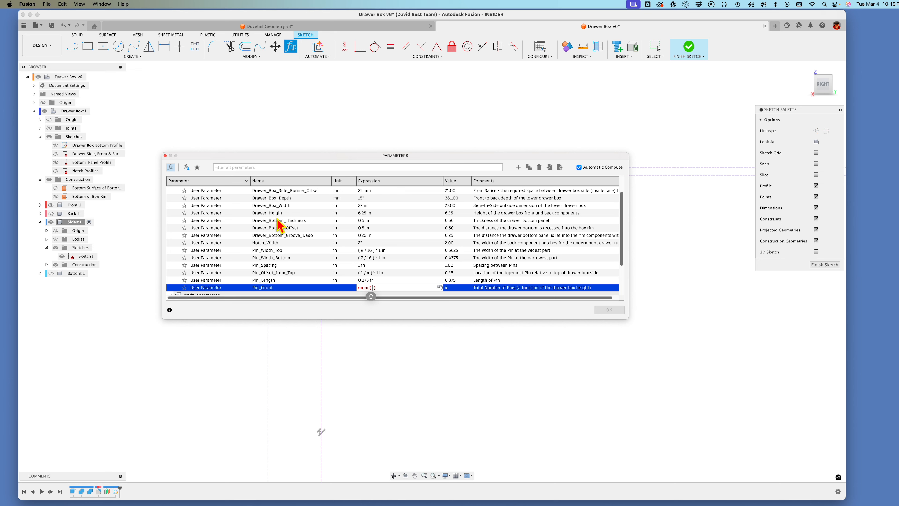
pyautogui.write('DRAW')
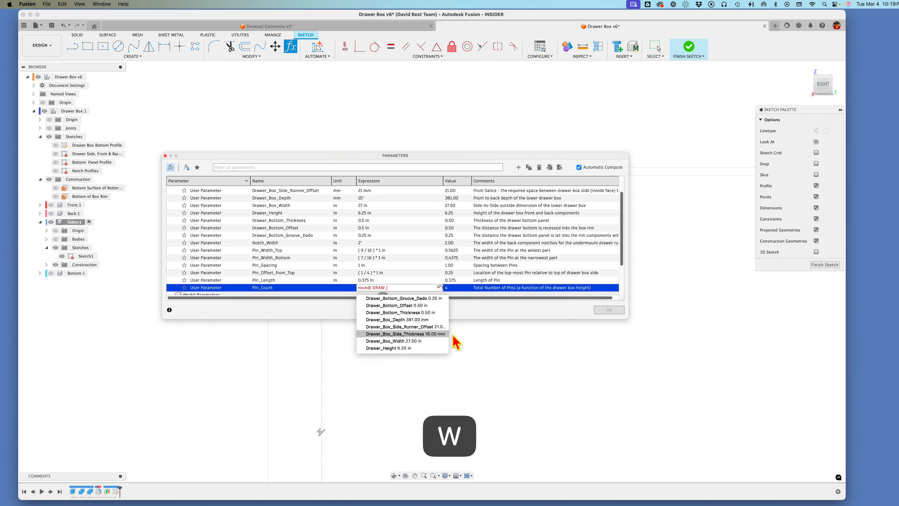
pyautogui.click(400, 349)
pyautogui.write('/')
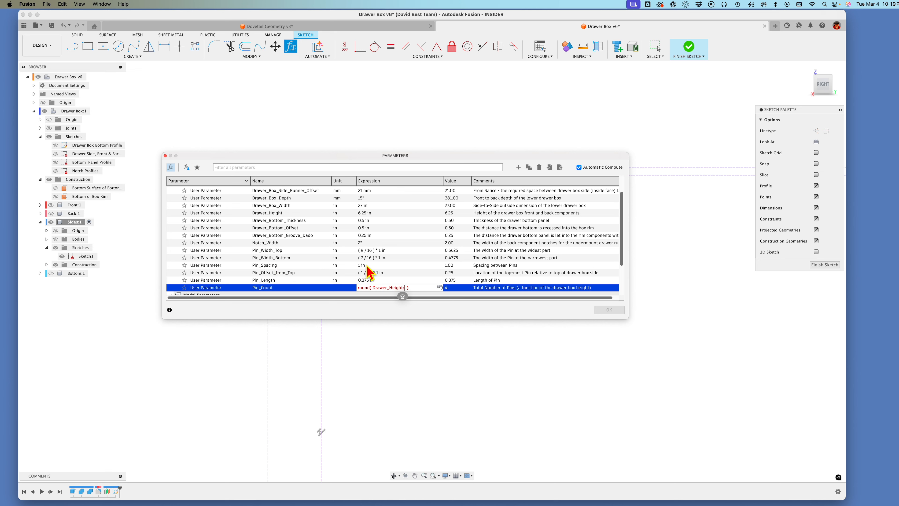
pyautogui.write('PIN')
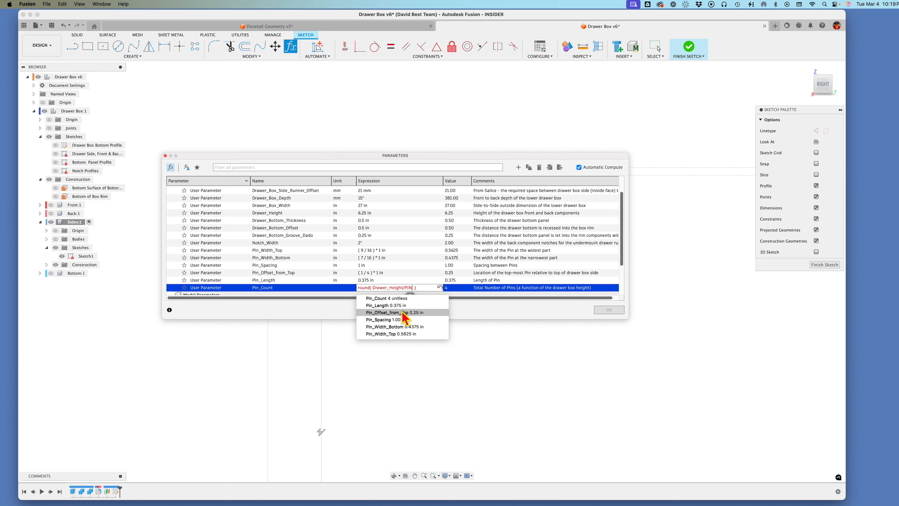
pyautogui.click(398, 320)
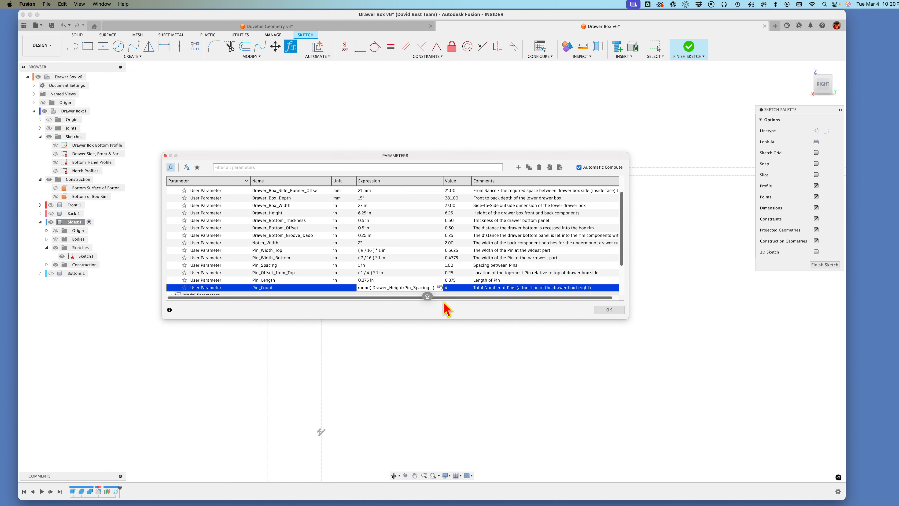
pyautogui.press('Return')
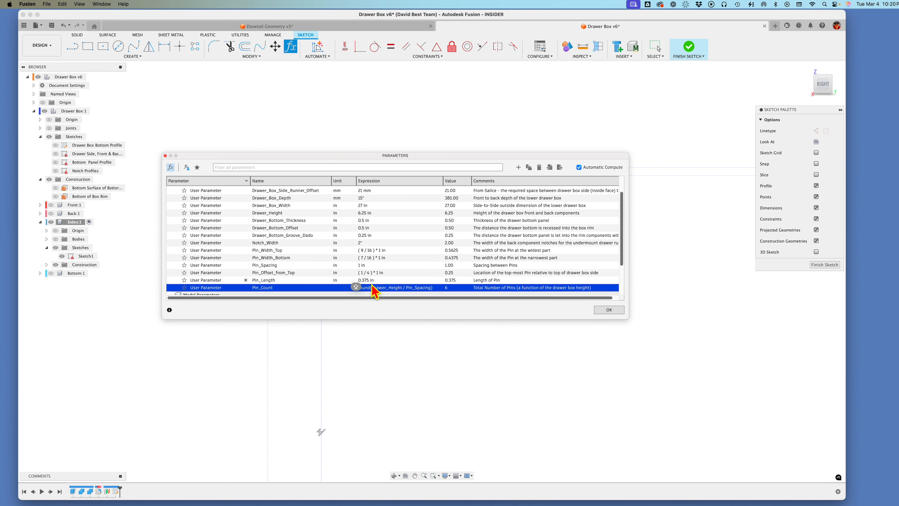
pyautogui.click(609, 310)
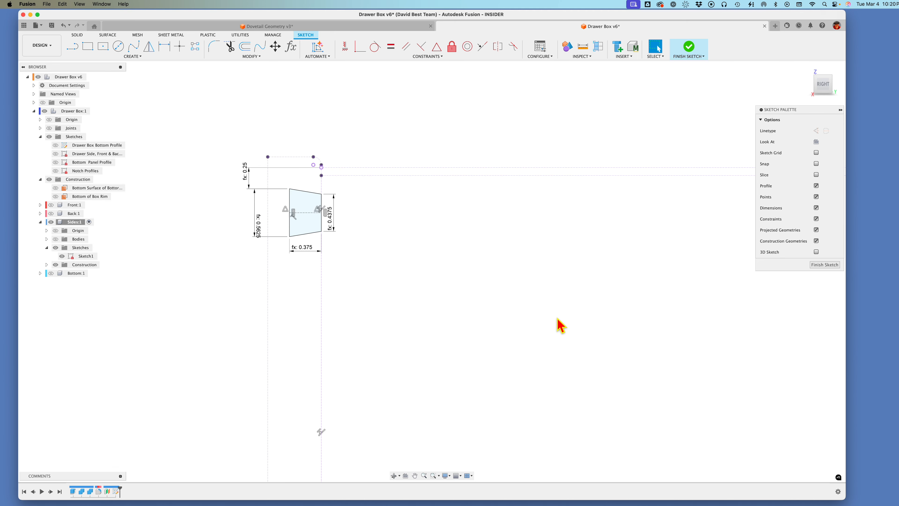
# Step: Start a rectangular pattern of the complete pin outline with Spacing distribution and the vertical quantity set to Pin_Count
pyautogui.scroll(-3, 482, 286)
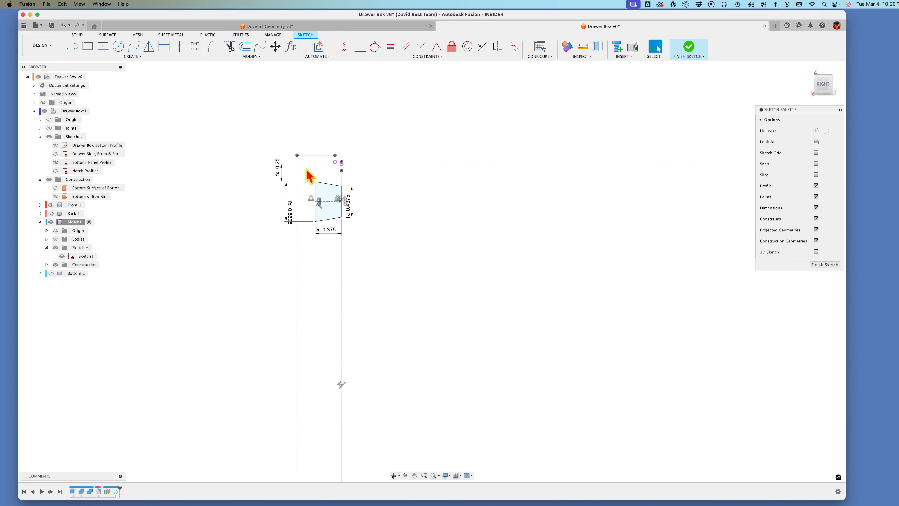
pyautogui.moveTo(307, 170); pyautogui.dragTo(362, 242)
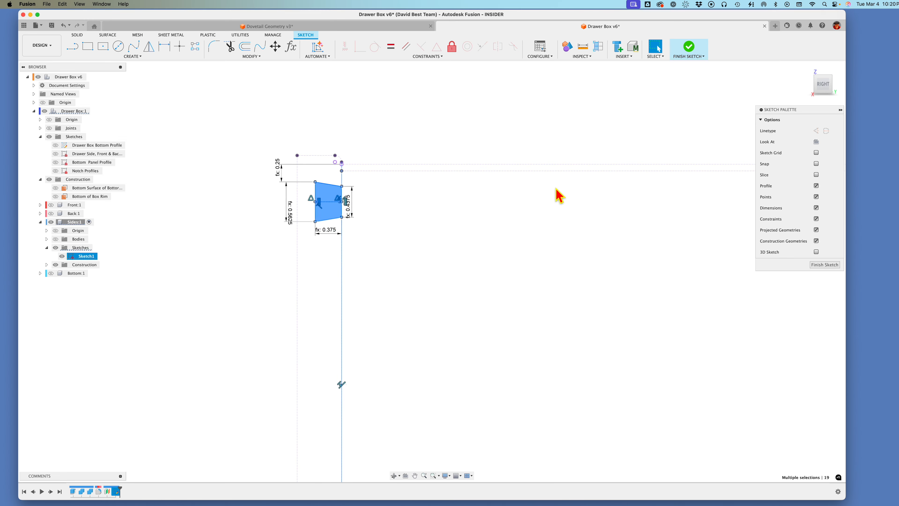
pyautogui.click(194, 46)
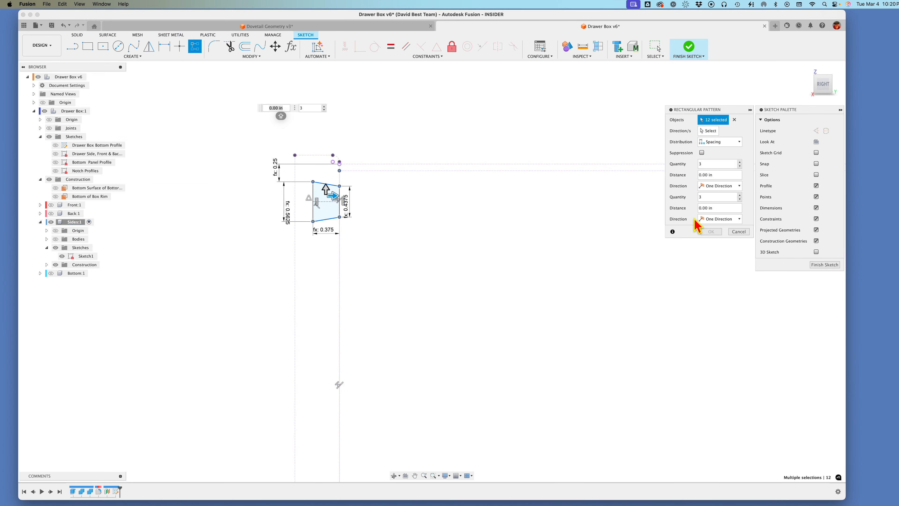
pyautogui.click(724, 141)
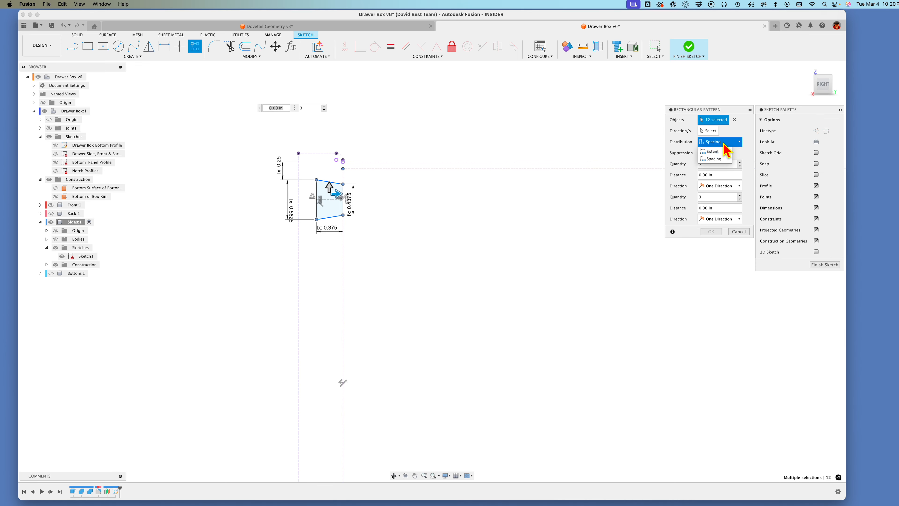
pyautogui.click(725, 146)
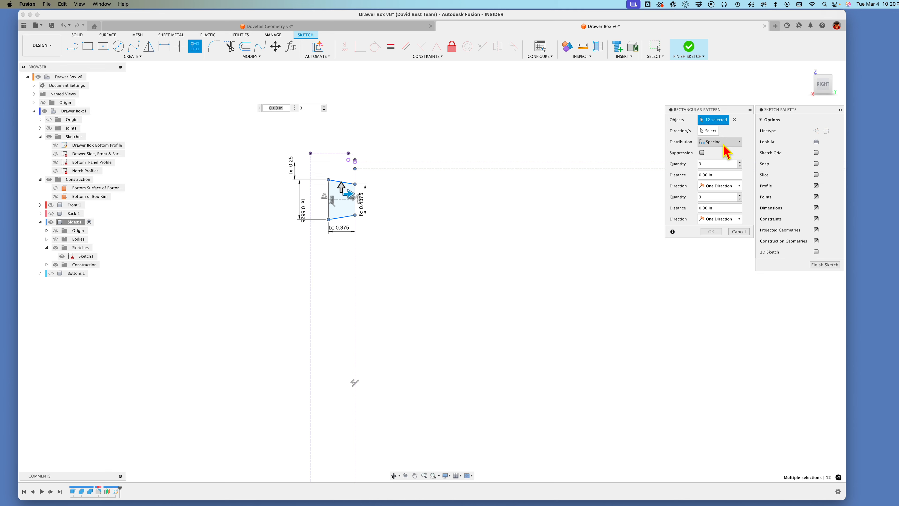
pyautogui.click(726, 142)
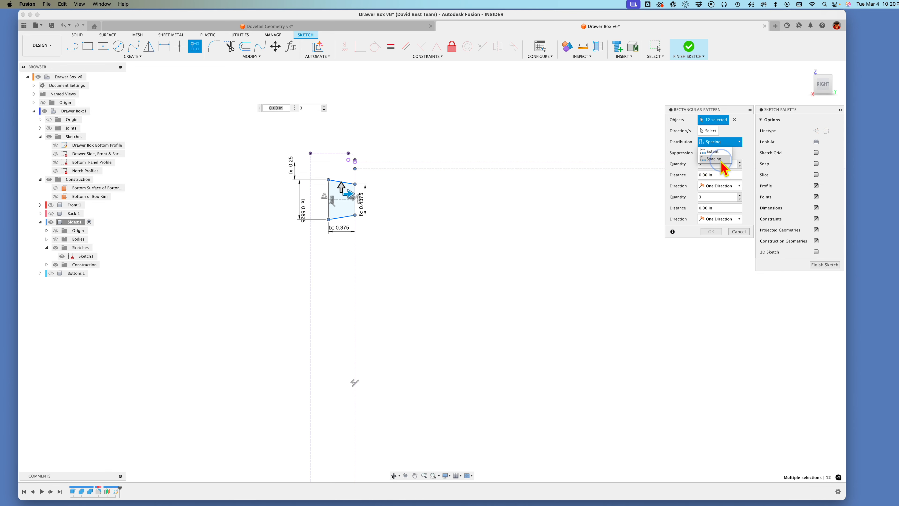
pyautogui.click(722, 160)
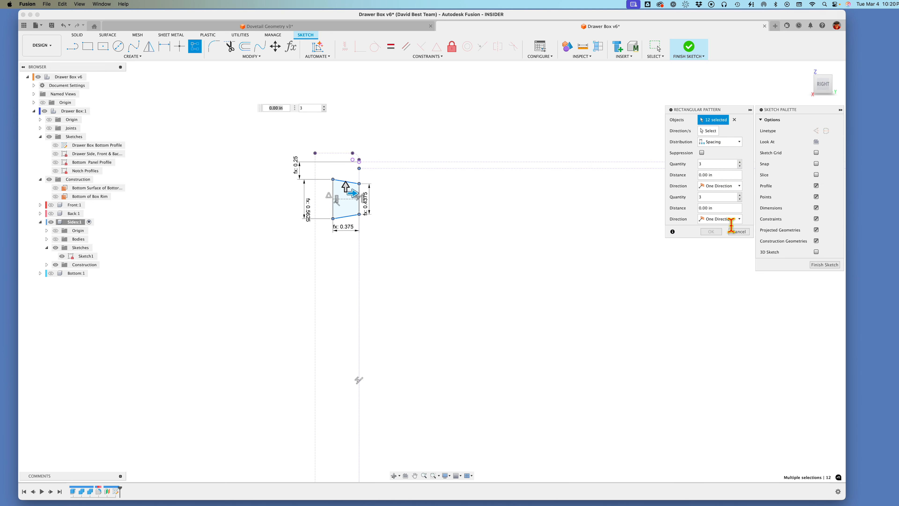
pyautogui.moveTo(725, 198); pyautogui.dragTo(686, 199)
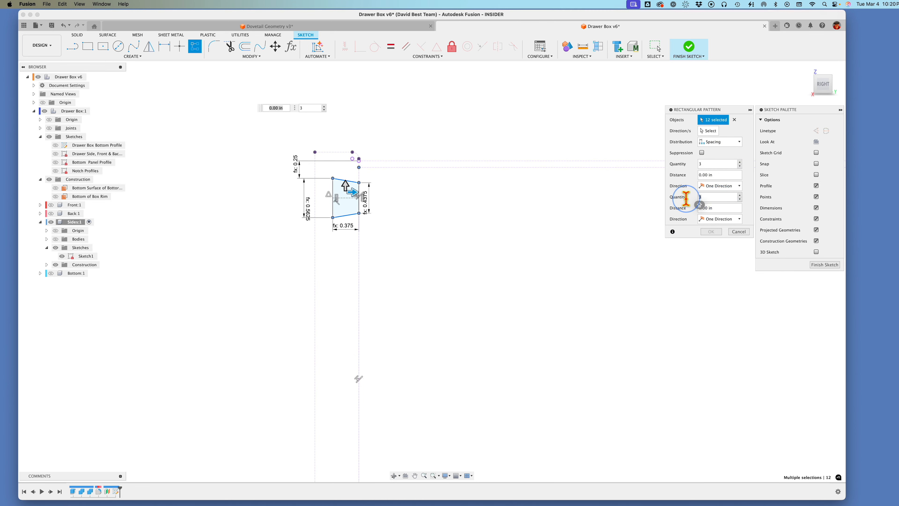
pyautogui.write('P')
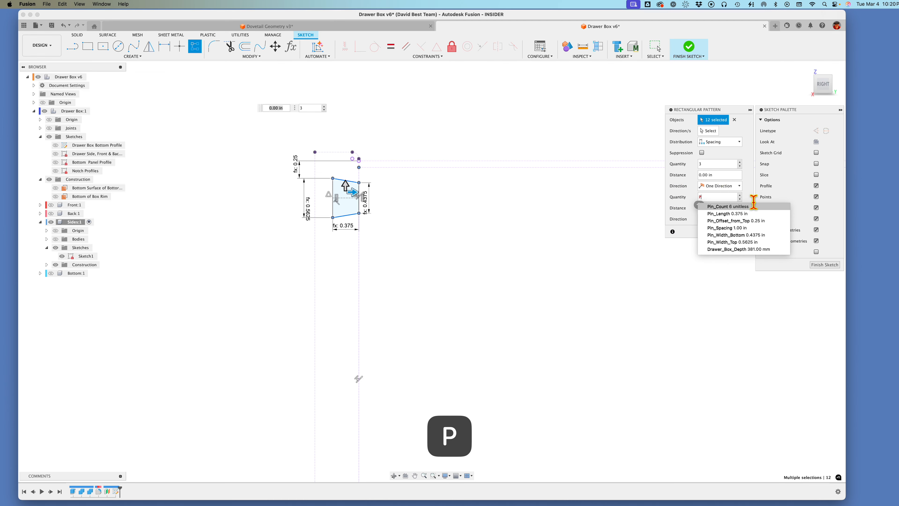
pyautogui.click(743, 207)
pyautogui.click(692, 207)
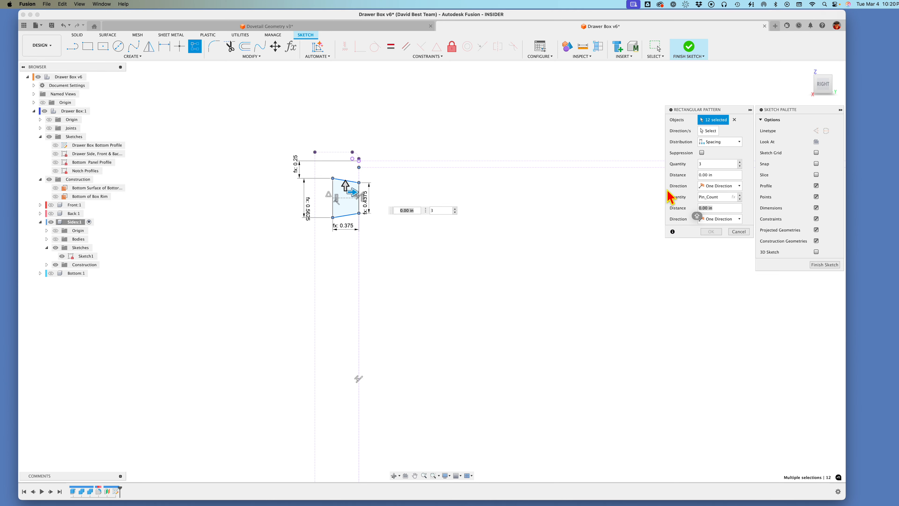
# Step: Set the vertical pattern distance to -Pin_Spacing so the pins run down the side's end, apply the pattern and finish the sketch
pyautogui.write('PI')
pyautogui.write('N')
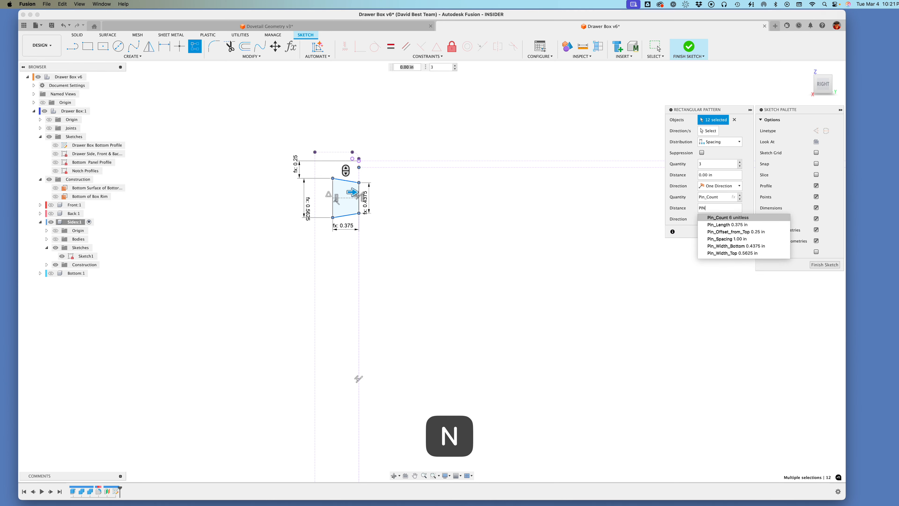
pyautogui.click(718, 239)
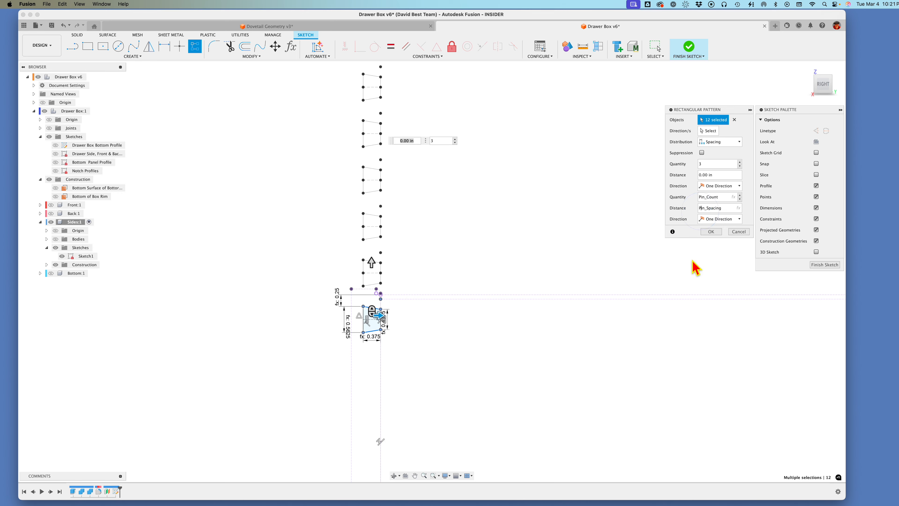
pyautogui.press('Left')
pyautogui.write('-')
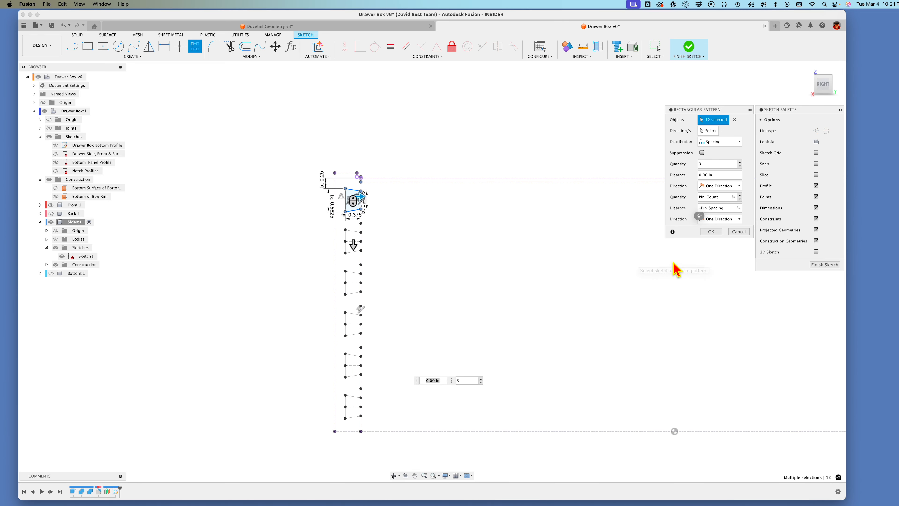
pyautogui.click(715, 233)
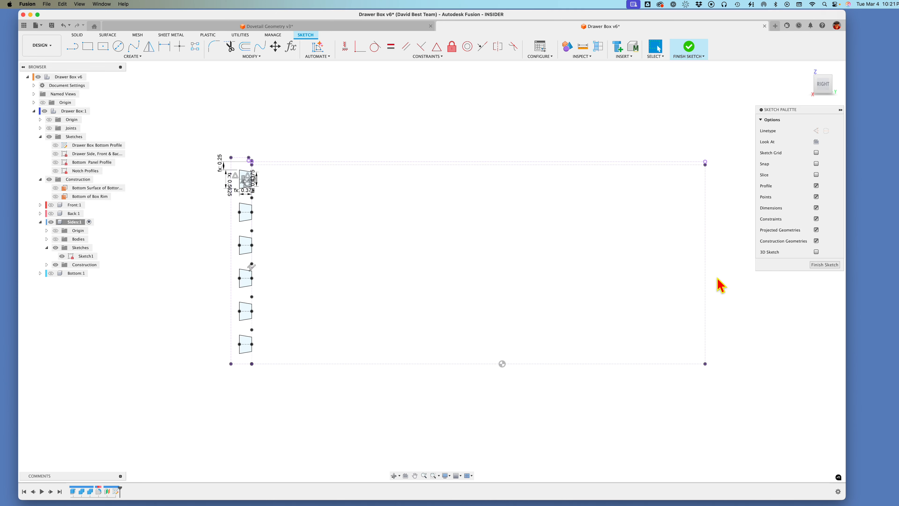
pyautogui.click(824, 265)
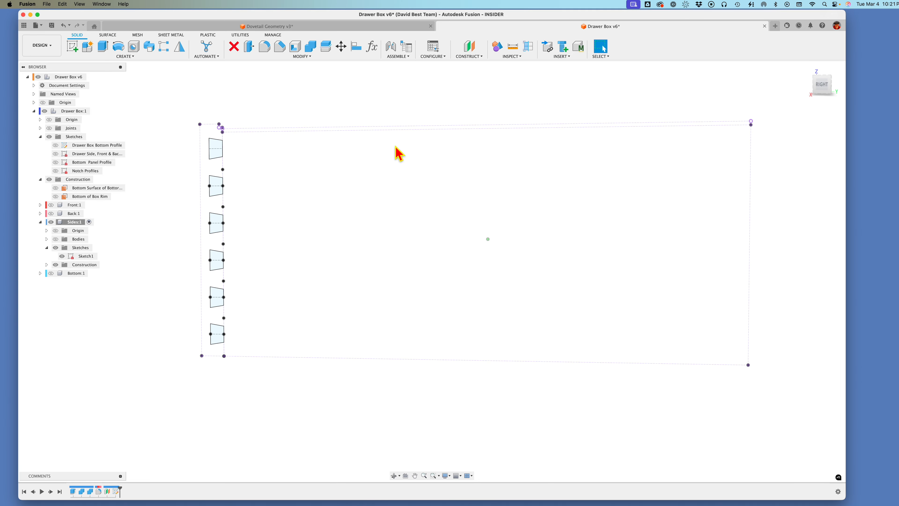
# Step: Reopen the pin sketch and draw a vertical construction line between the midpoints of the side's projected top and bottom edges
pyautogui.rightClick(86, 257)
pyautogui.click(113, 289)
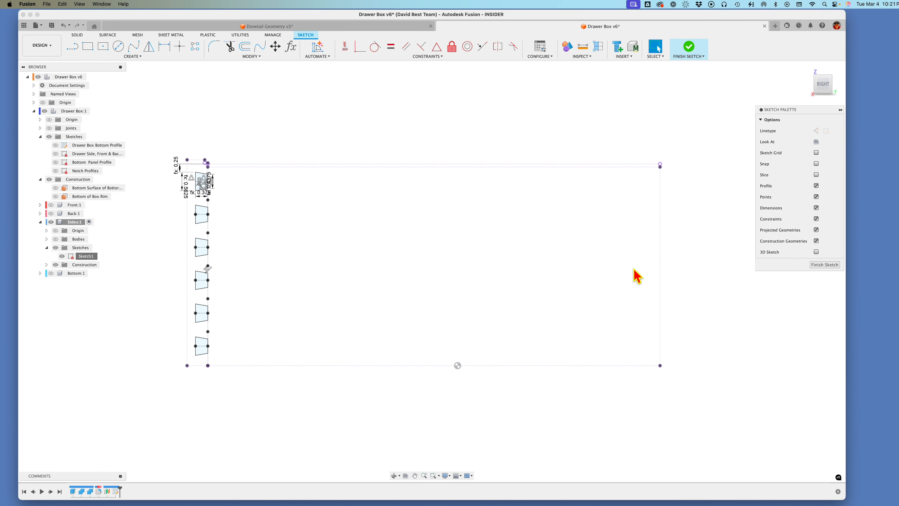
pyautogui.press('l')
pyautogui.press('x')
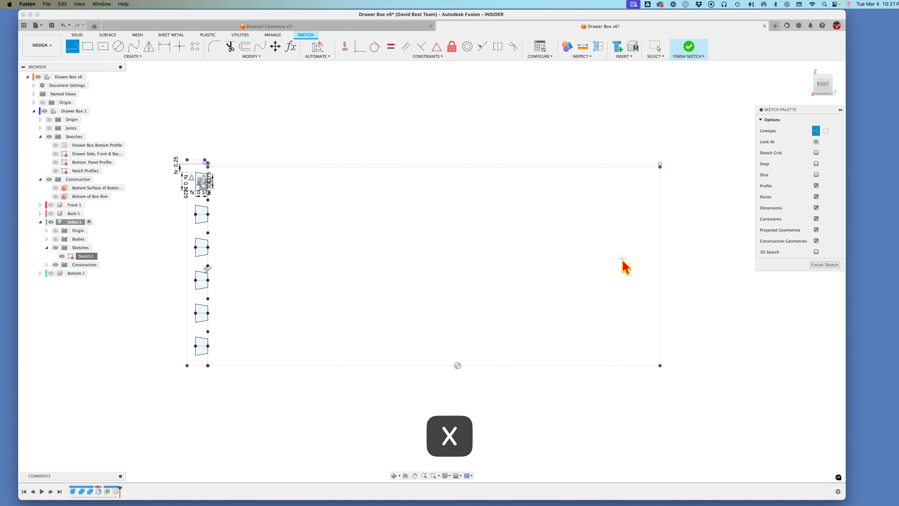
pyautogui.click(433, 165)
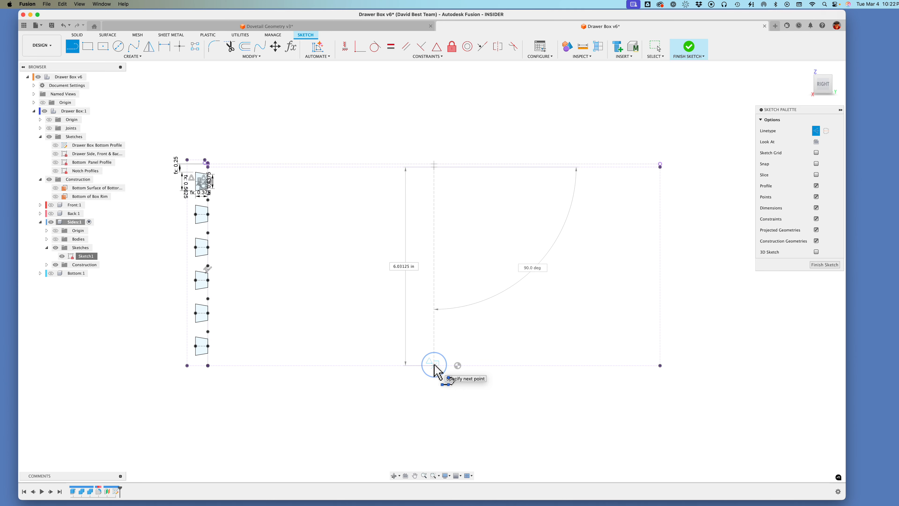
pyautogui.click(434, 365)
pyautogui.scroll(3, 466, 384)
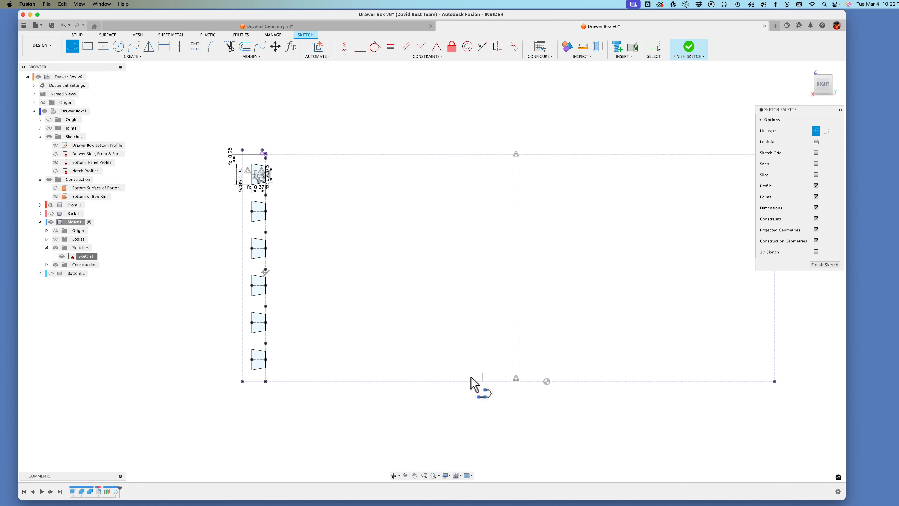
pyautogui.press('Escape')
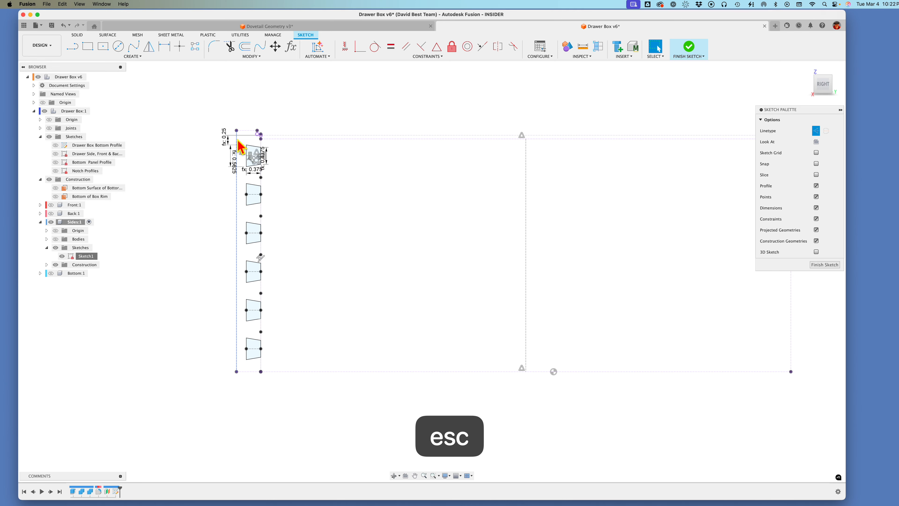
# Step: Mirror the whole column of pin outlines across the central construction line to the opposite end of the drawer side
pyautogui.click(236, 142)
pyautogui.click(193, 139)
pyautogui.scroll(1, 241, 139)
pyautogui.moveTo(240, 139); pyautogui.dragTo(269, 376)
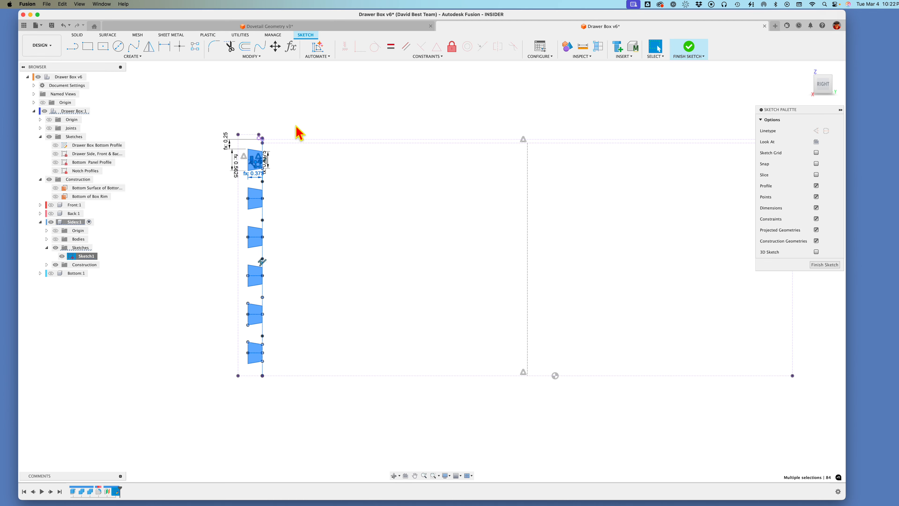
pyautogui.click(149, 46)
pyautogui.scroll(-2, 291, 209)
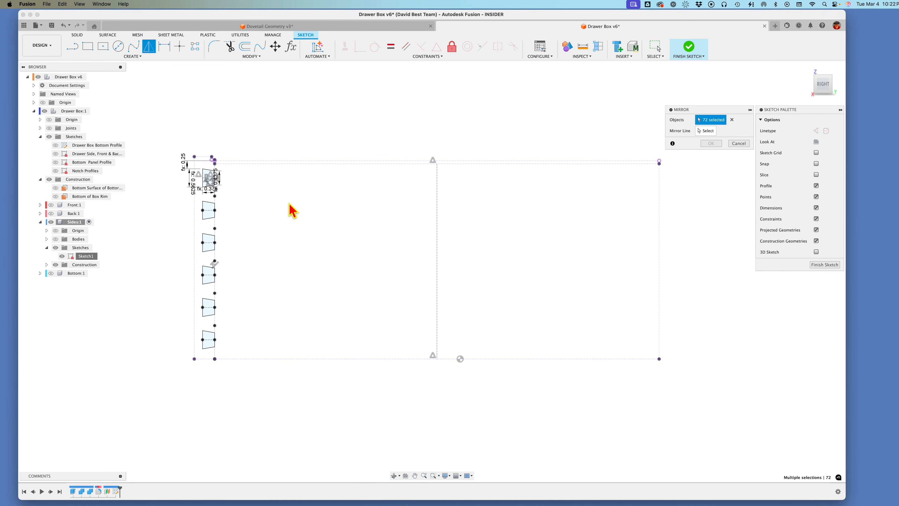
pyautogui.click(709, 132)
pyautogui.click(417, 238)
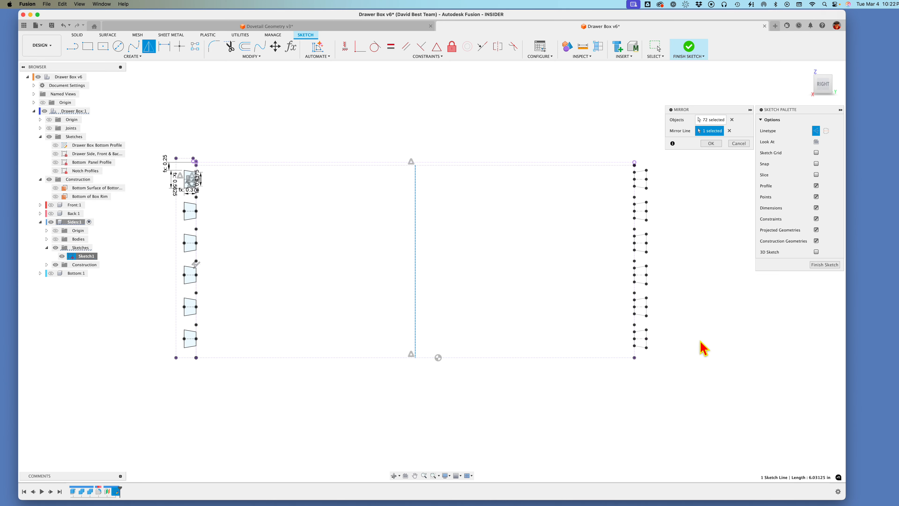
pyautogui.scroll(1, 699, 292)
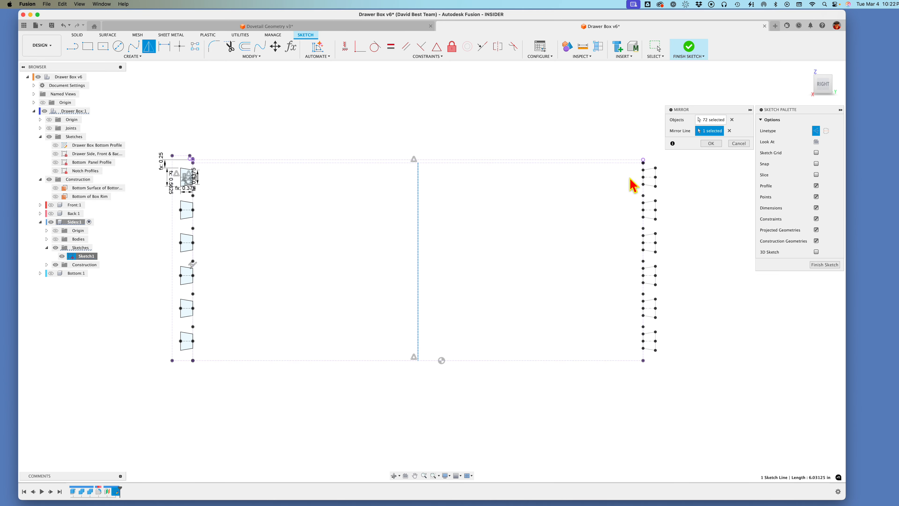
pyautogui.click(711, 143)
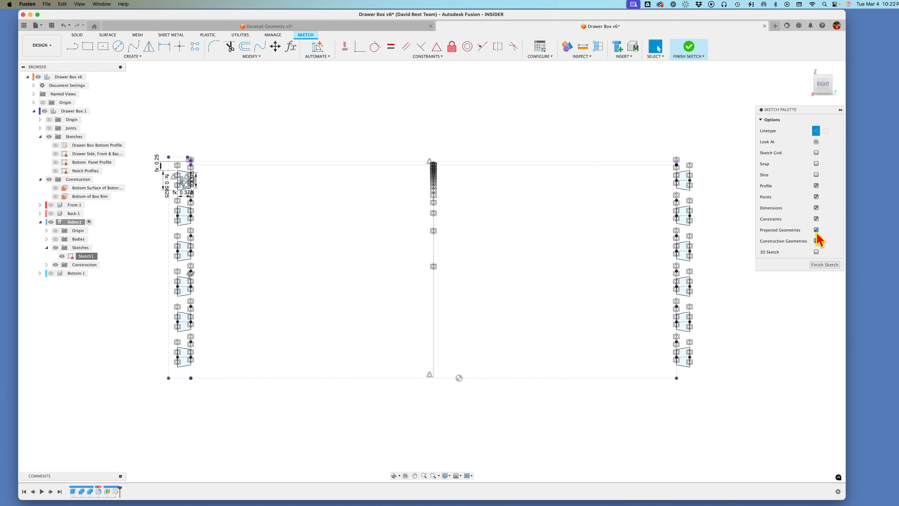
# Step: Hide the constraint symbols in the pin sketch, toggle the dimensions off and back on, and finish the sketch
pyautogui.click(816, 219)
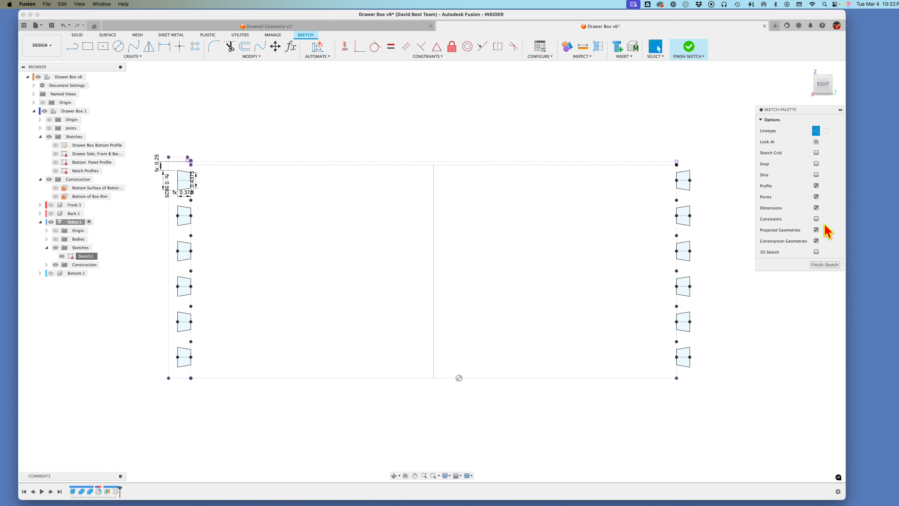
pyautogui.click(816, 208)
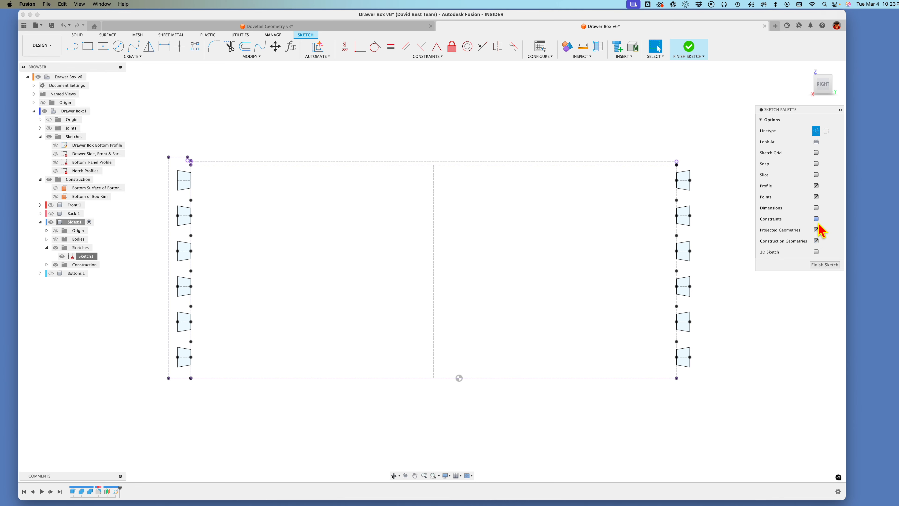
pyautogui.click(816, 208)
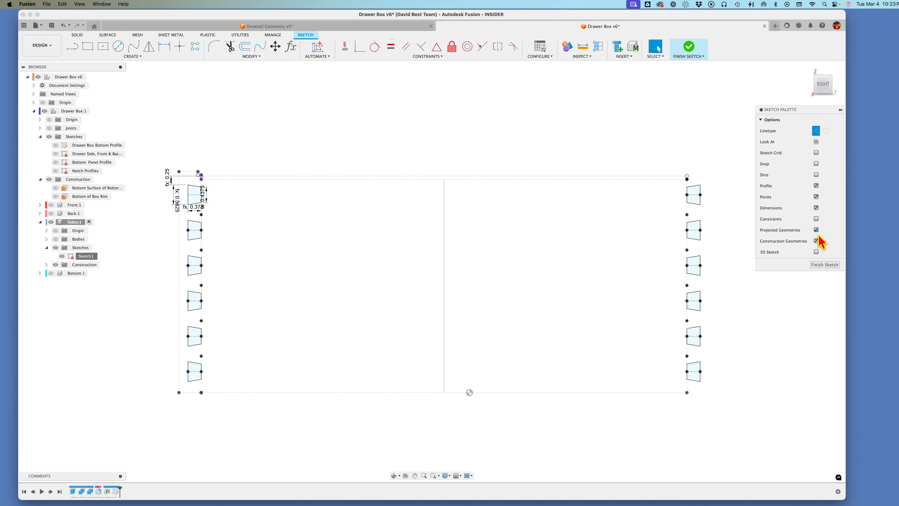
pyautogui.click(825, 265)
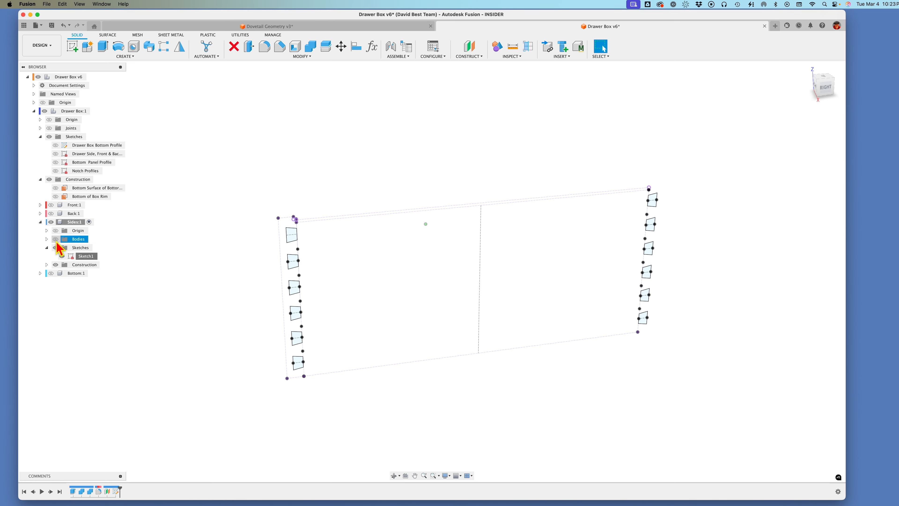
# Step: Show the Sides bodies and set up an extrusion of the pin profiles at both ends to the inner face of the adjacent side
pyautogui.click(55, 239)
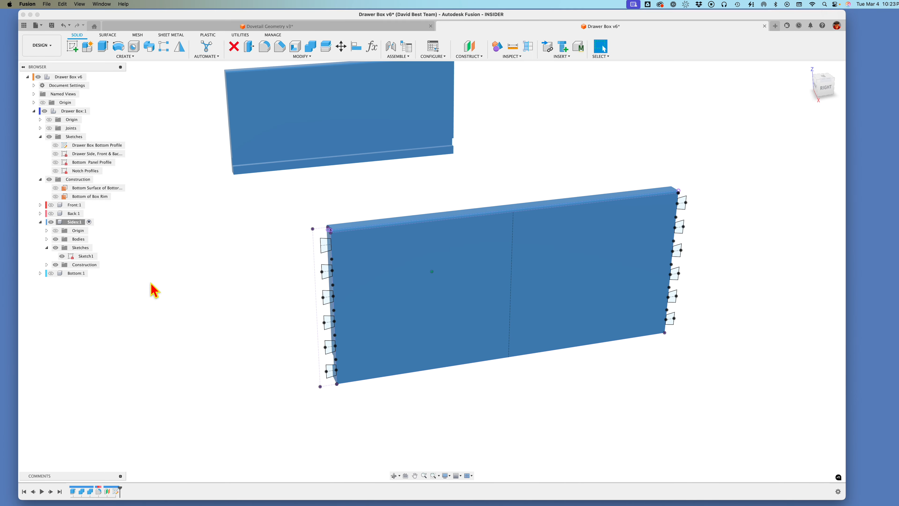
pyautogui.press('e')
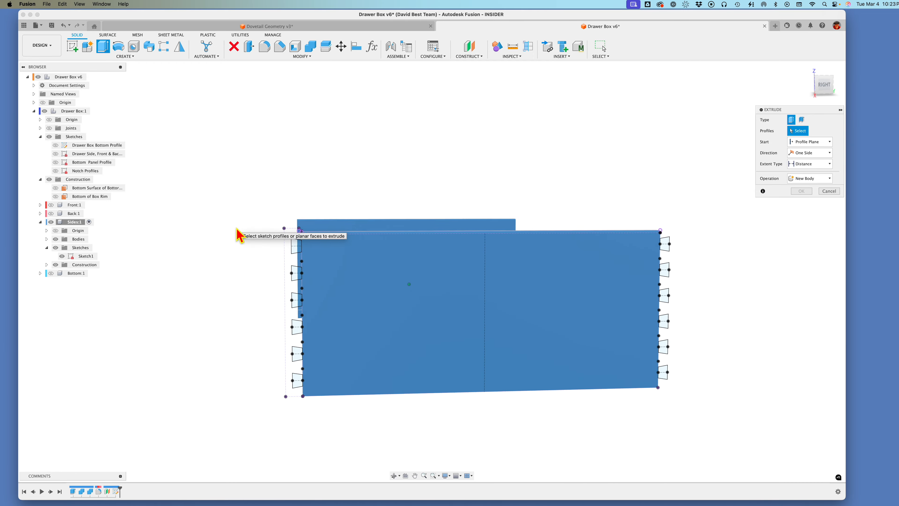
pyautogui.moveTo(245, 230); pyautogui.dragTo(285, 396)
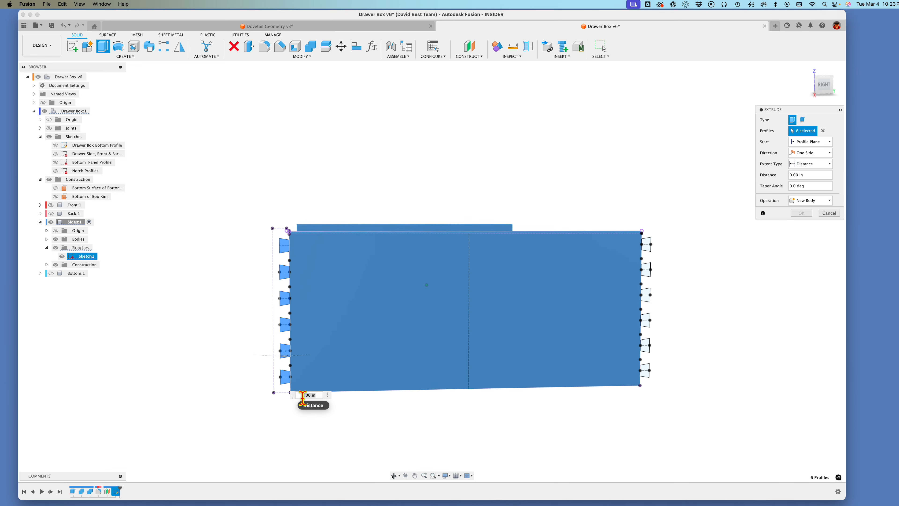
pyautogui.keyDown('shift'); pyautogui.moveTo(597, 234); pyautogui.dragTo(562, 396); pyautogui.keyUp('shift')
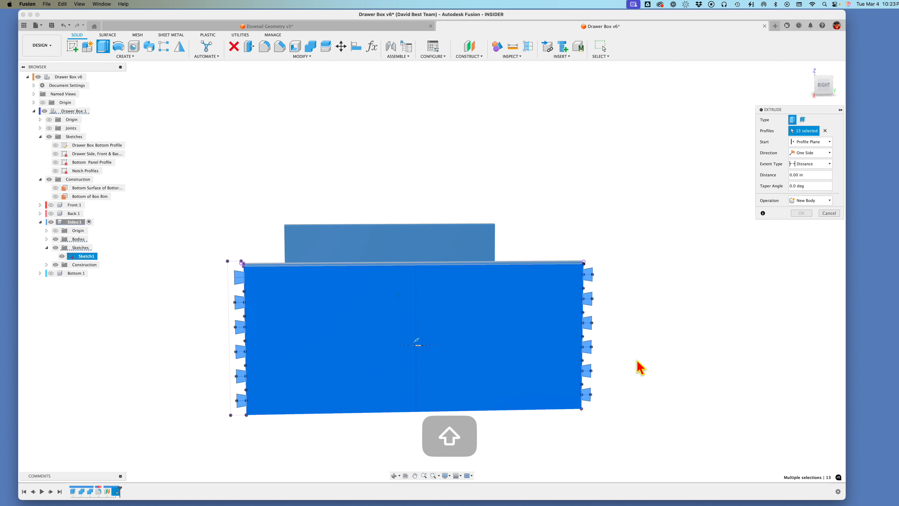
pyautogui.click(811, 164)
pyautogui.click(807, 181)
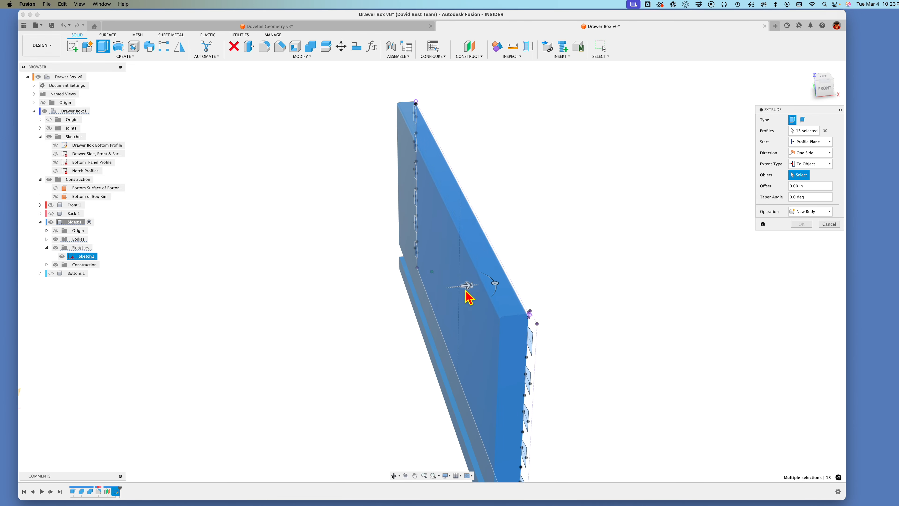
pyautogui.click(466, 313)
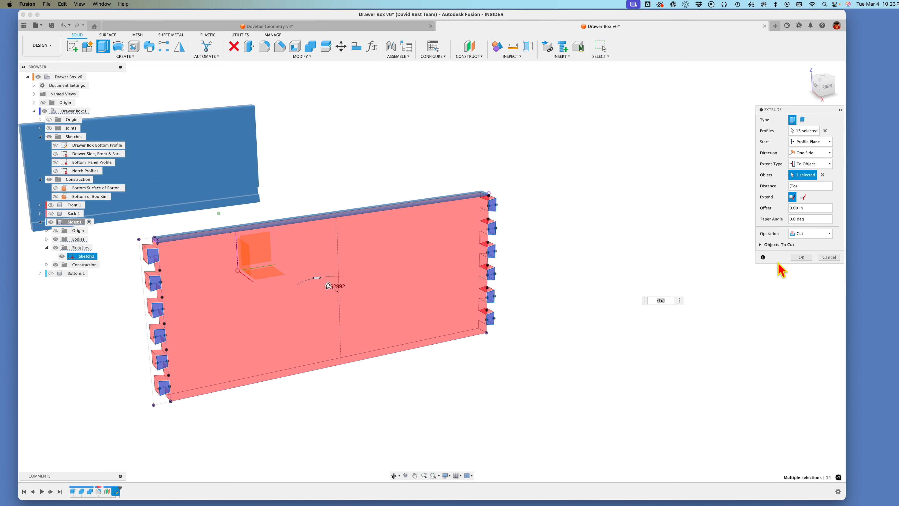
# Step: Set the pin extrusion's operation to Join, check it against the Front component by showing and hiding that component, and apply the extrusion
pyautogui.click(811, 233)
pyautogui.click(801, 243)
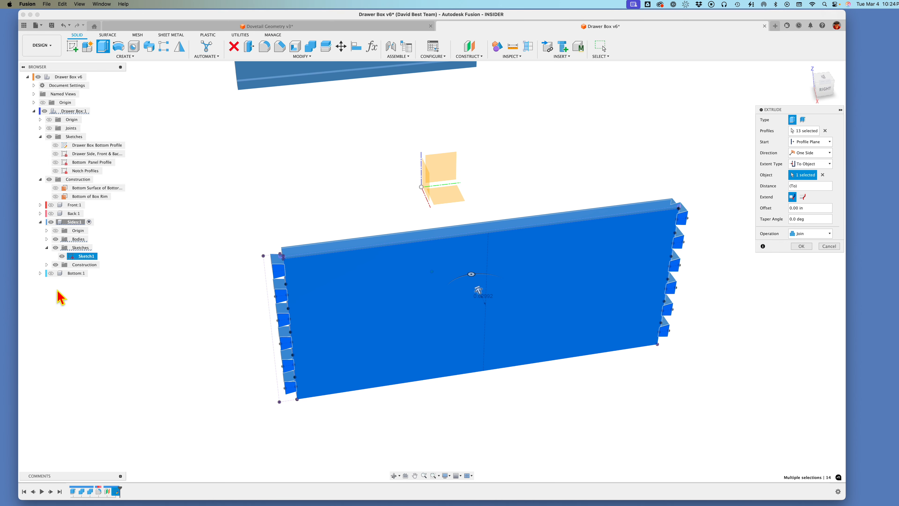
pyautogui.click(51, 205)
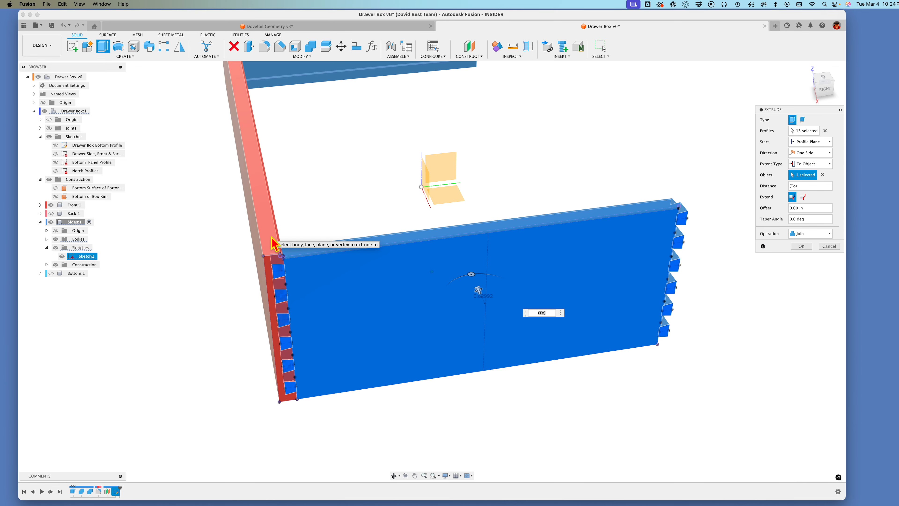
pyautogui.click(50, 205)
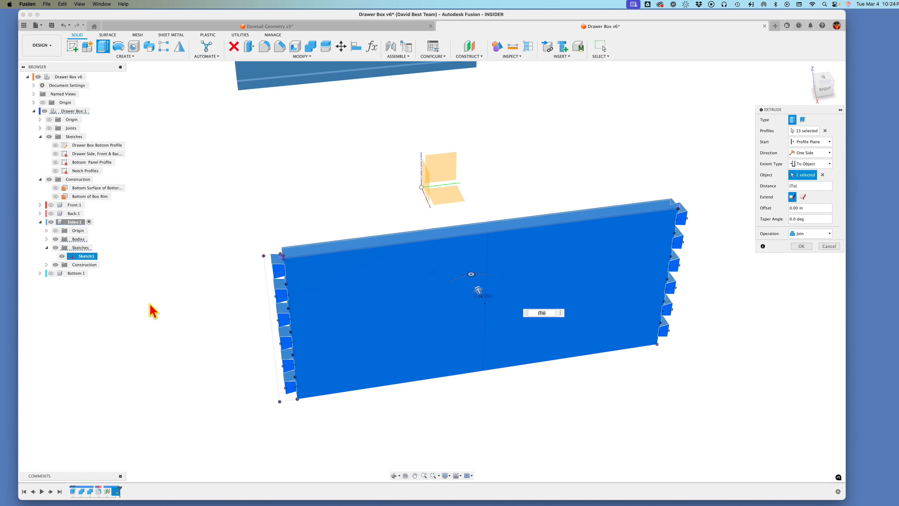
pyautogui.click(801, 246)
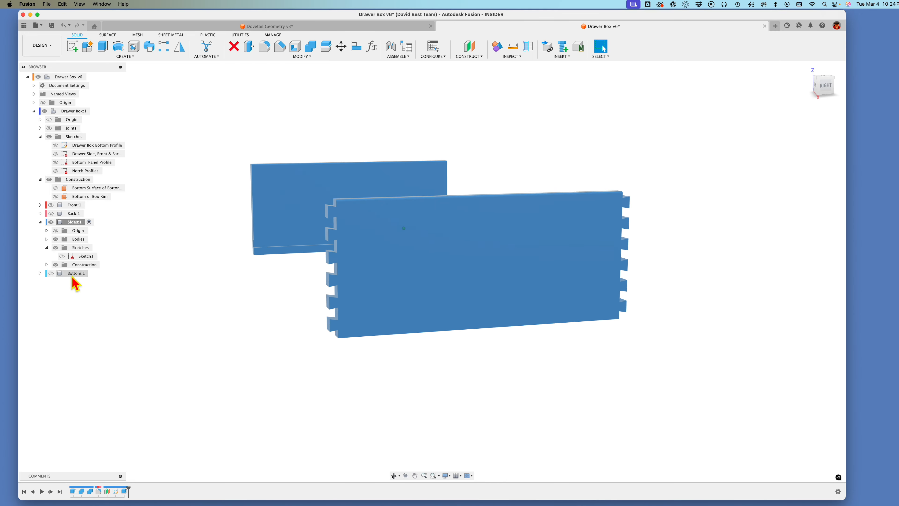
# Step: Toggle the visibility of Body2 in the Sides component off and on to identify which drawer side it is
pyautogui.click(46, 239)
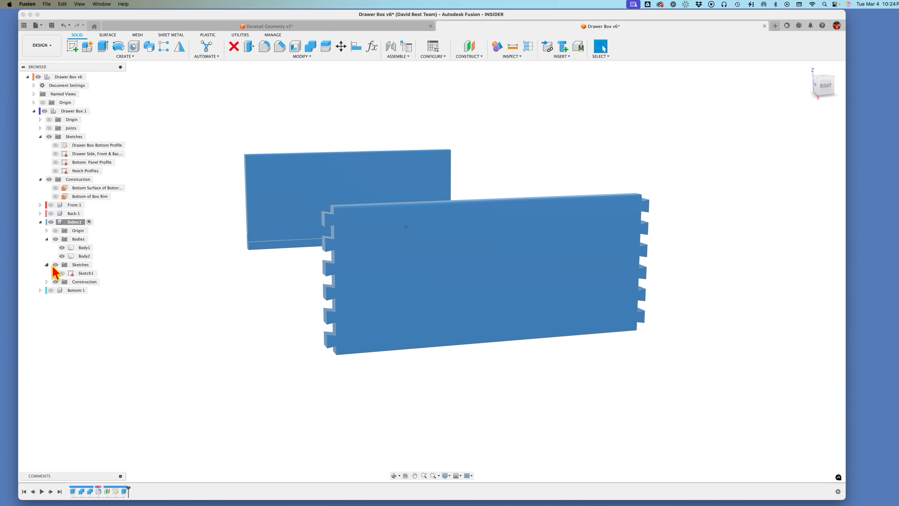
pyautogui.click(62, 256)
pyautogui.click(62, 256)
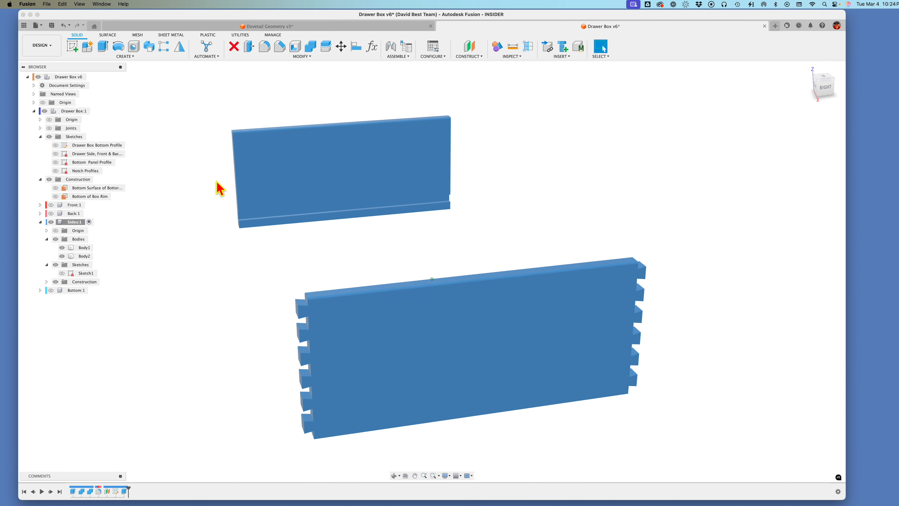
pyautogui.click(47, 239)
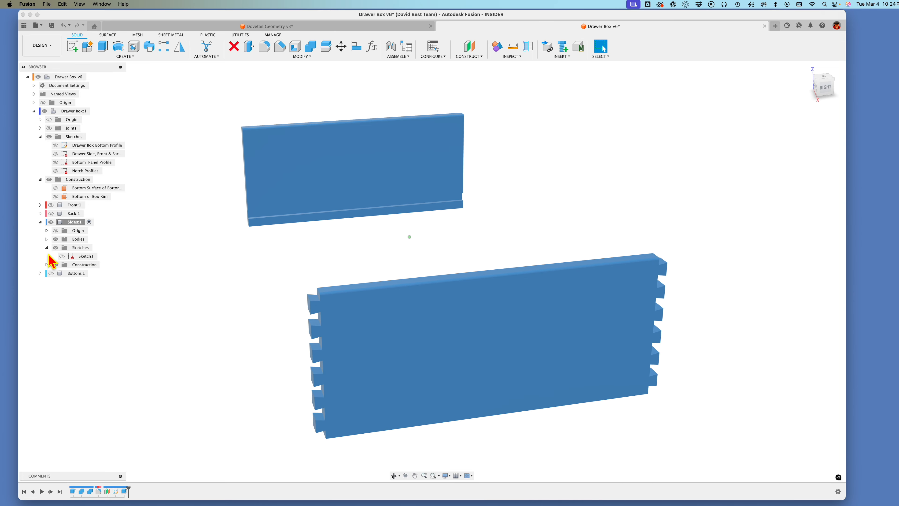
# Step: Show the pin sketch and hide Body2, keeping only Body1 of the Sides component visible
pyautogui.click(63, 258)
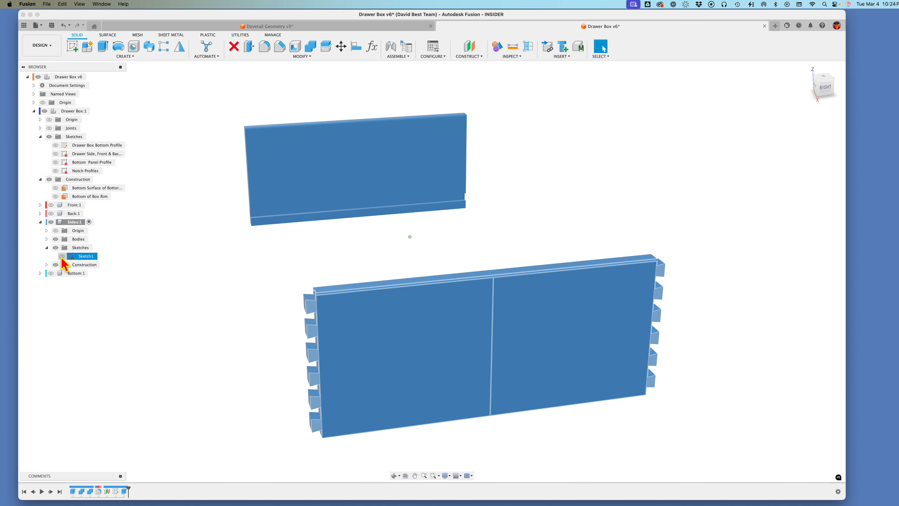
pyautogui.click(62, 256)
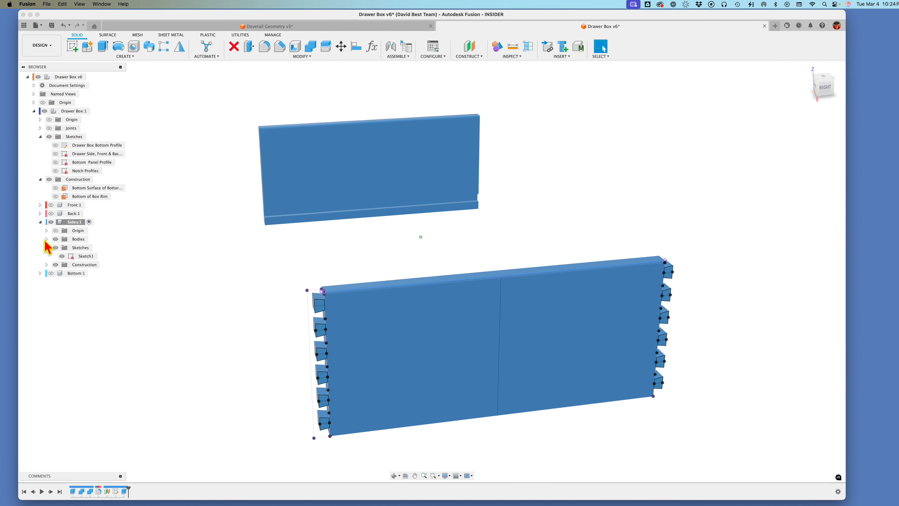
pyautogui.click(46, 239)
pyautogui.click(62, 248)
pyautogui.click(62, 256)
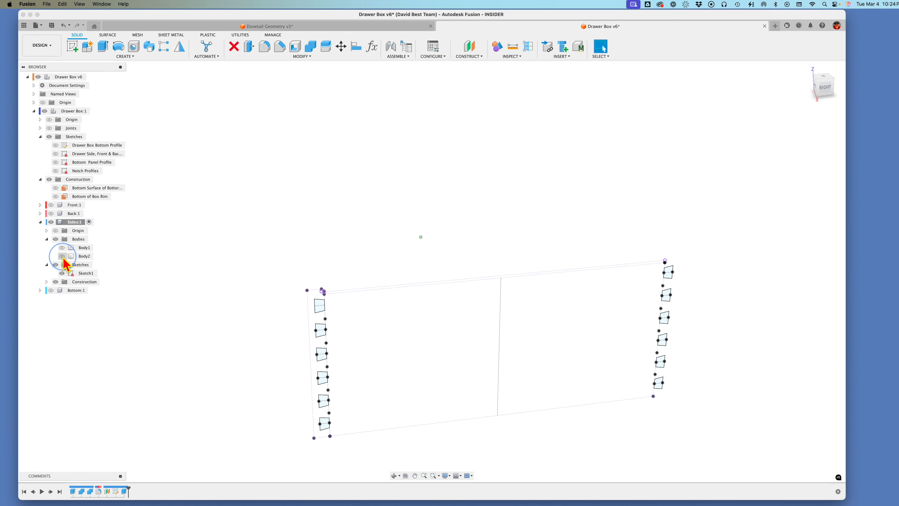
pyautogui.click(62, 248)
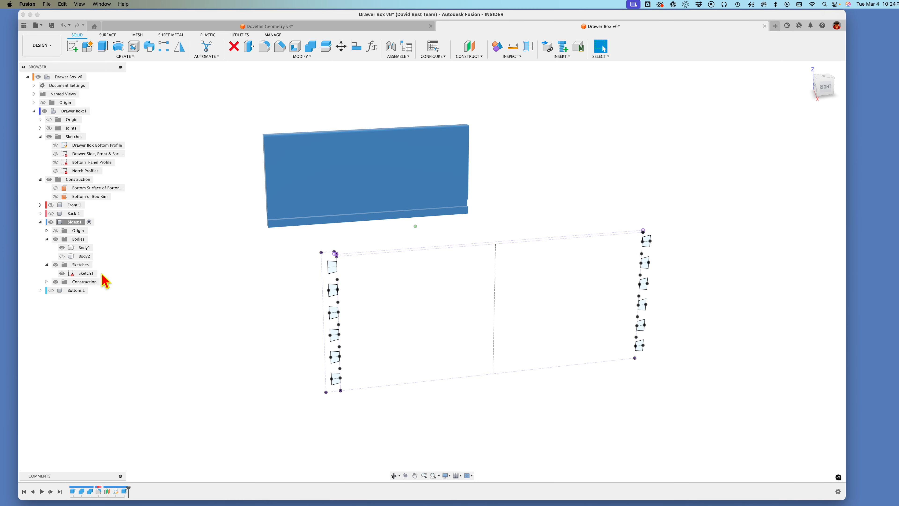
# Step: Select all twelve pin profiles for an extrusion and set its start to the inner face of the opposite drawer side
pyautogui.press('e')
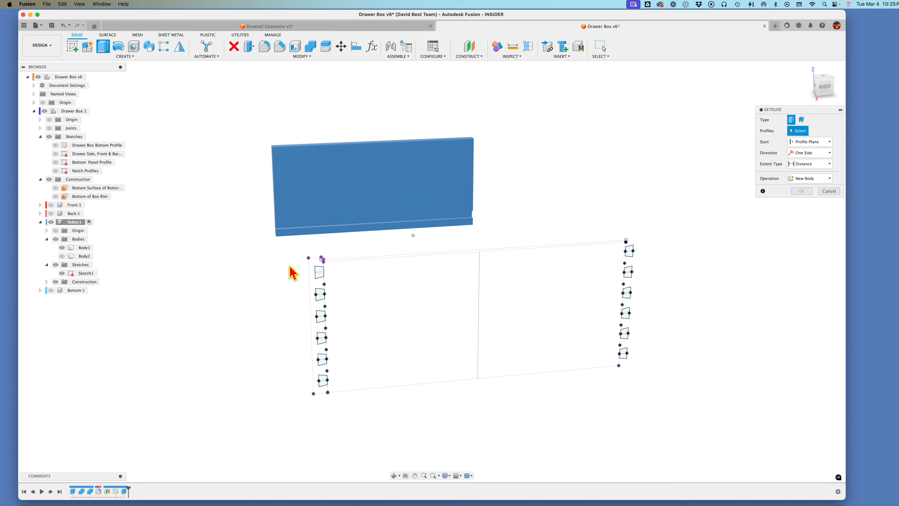
pyautogui.moveTo(294, 263); pyautogui.dragTo(343, 405)
pyautogui.keyDown('shift'); pyautogui.moveTo(628, 245); pyautogui.dragTo(606, 371); pyautogui.keyUp('shift')
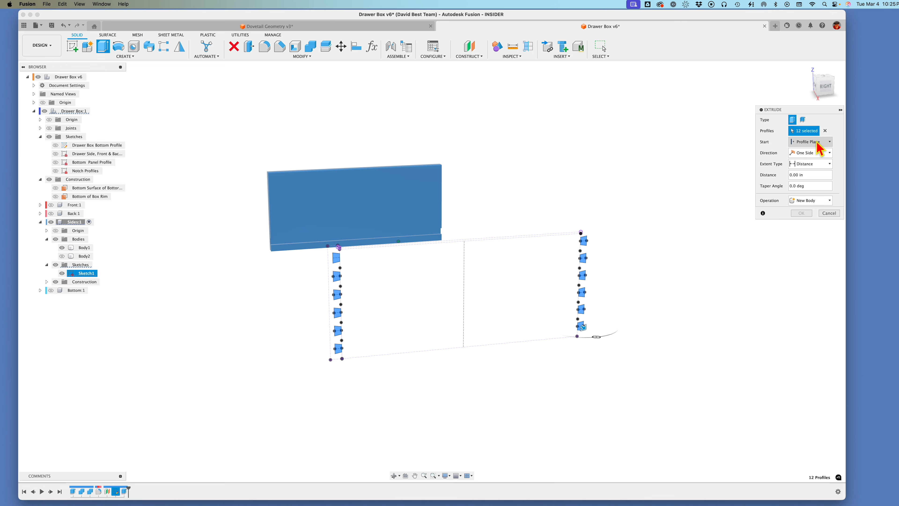
pyautogui.click(810, 165)
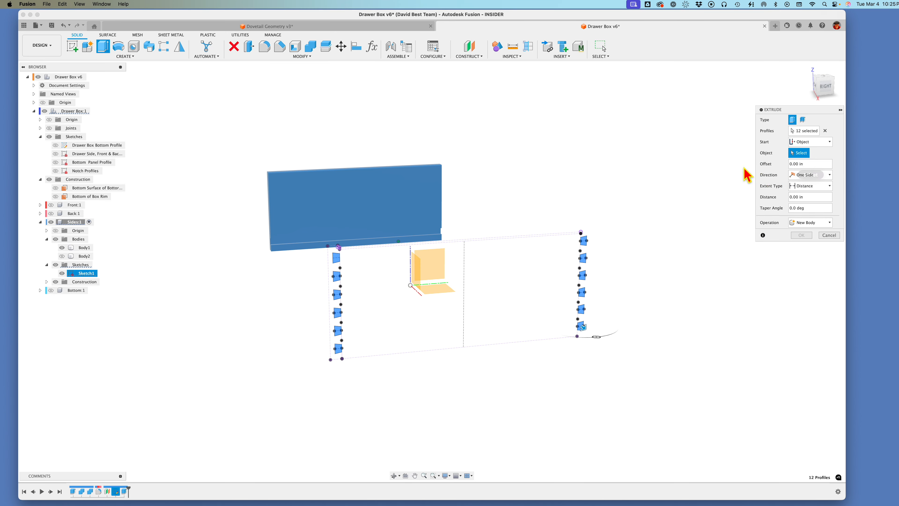
pyautogui.click(288, 215)
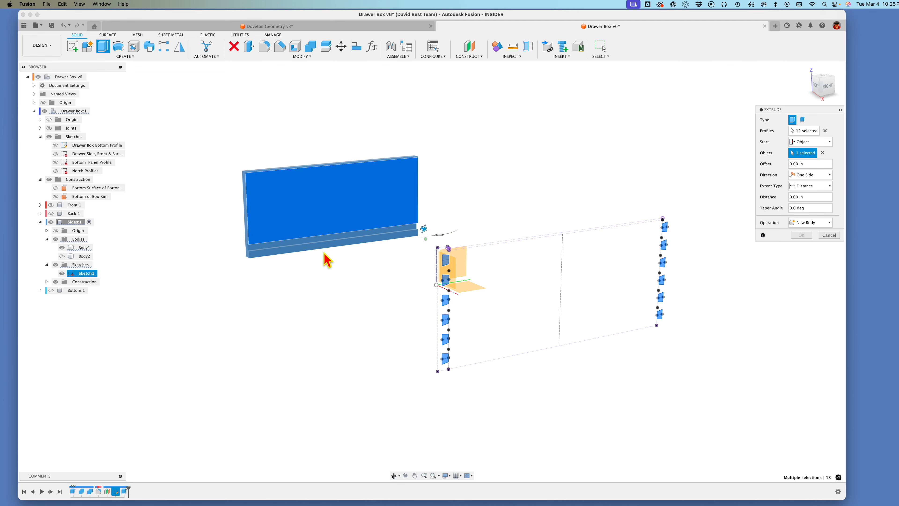
# Step: Extend the extrusion to the outer face of the opposite side and join the pins to that body
pyautogui.click(812, 190)
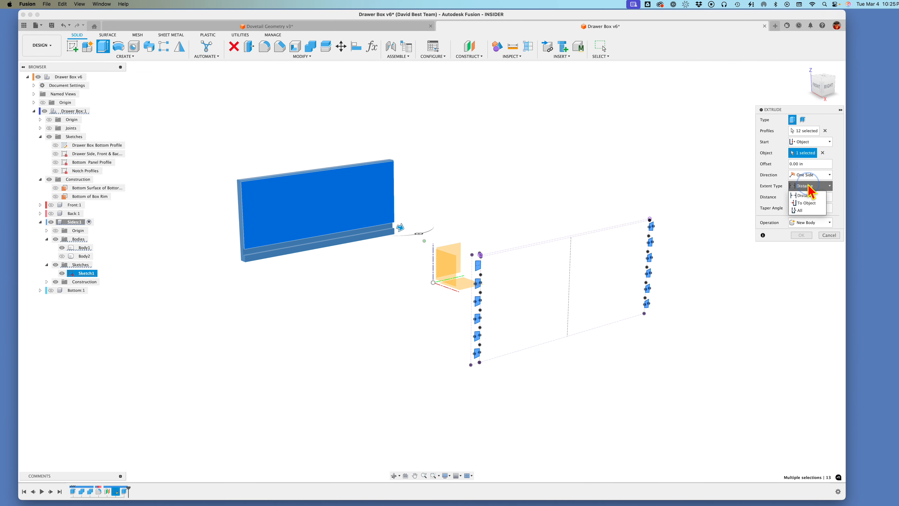
pyautogui.click(818, 207)
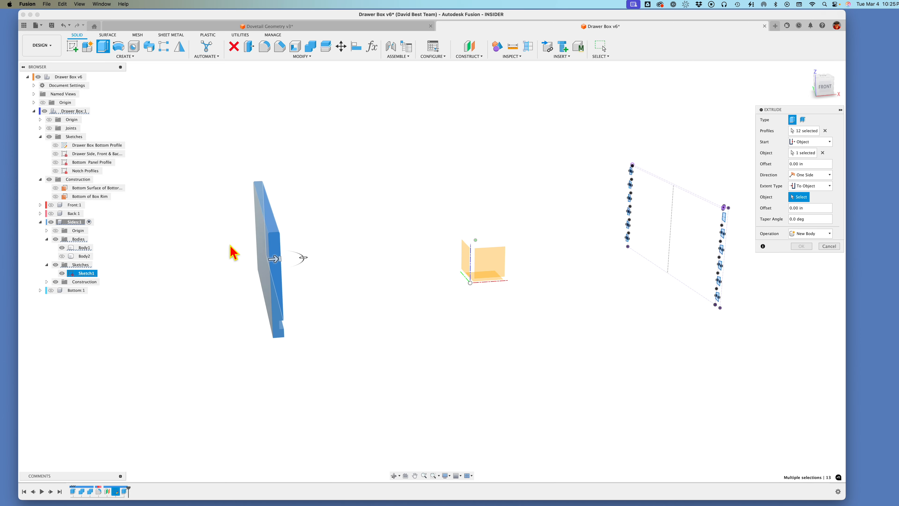
pyautogui.click(283, 270)
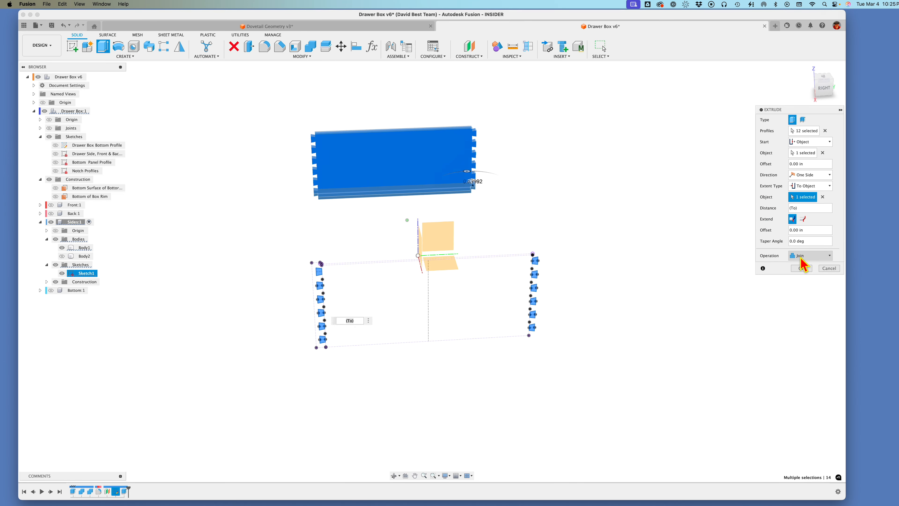
pyautogui.click(797, 269)
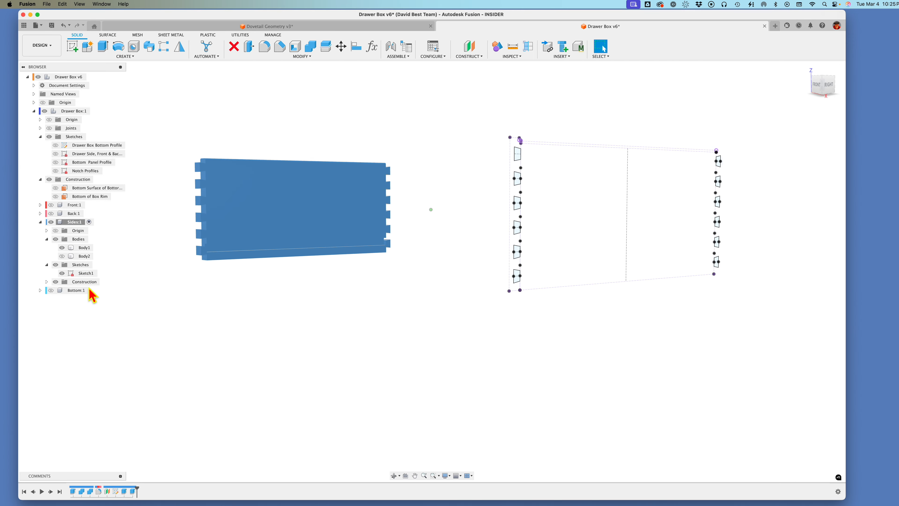
# Step: Show Body2 again, then hide the pin sketch and rename it Pins
pyautogui.click(62, 255)
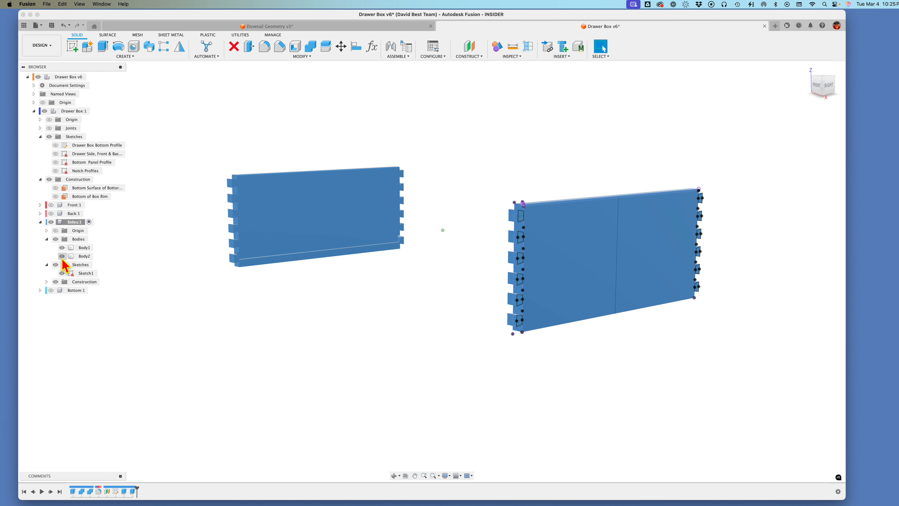
pyautogui.click(62, 274)
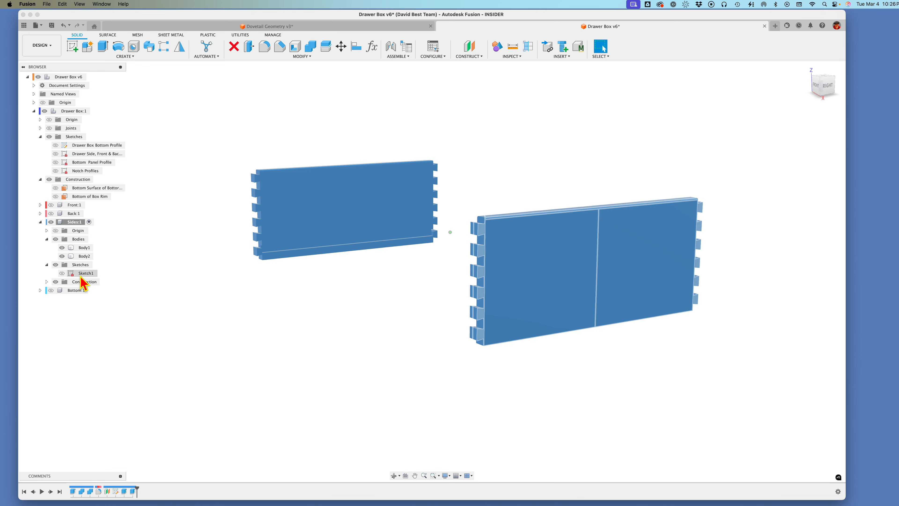
pyautogui.moveTo(81, 277); pyautogui.dragTo(79, 275)
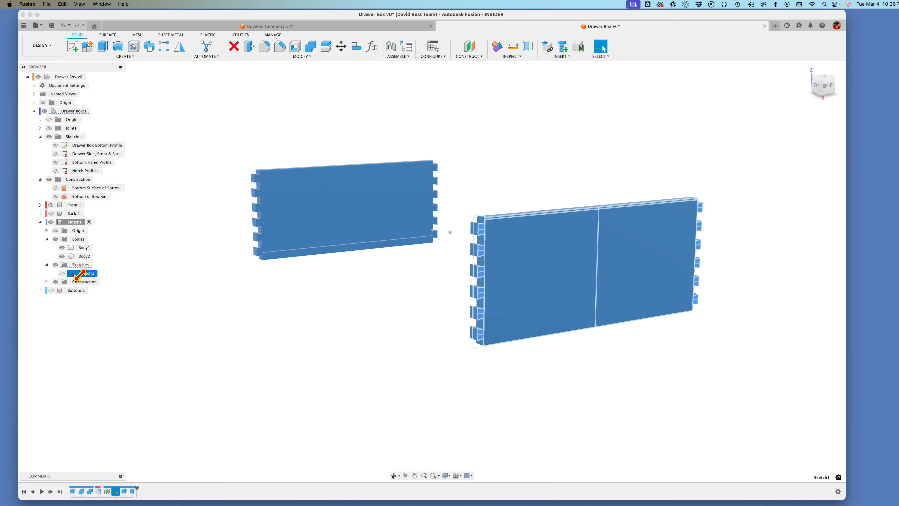
pyautogui.write('Pins')
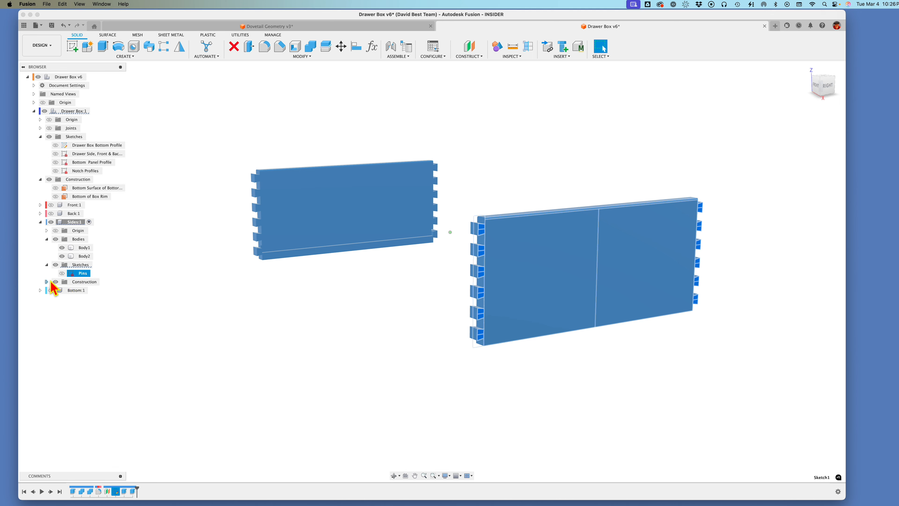
# Step: Rename the construction plane in the Sides component with a name beginning "Pin Con" and clear the selection
pyautogui.click(86, 291)
pyautogui.press('shift')
pyautogui.write('Pin Con')
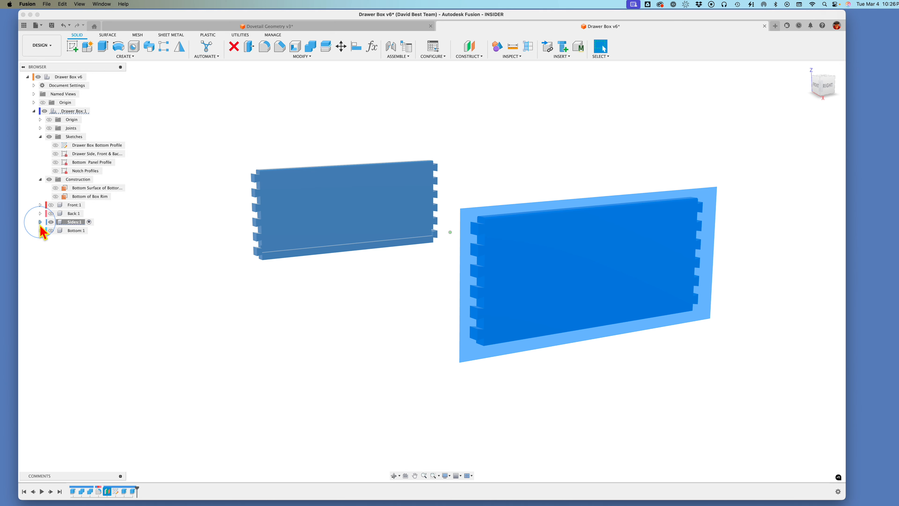
pyautogui.click(81, 275)
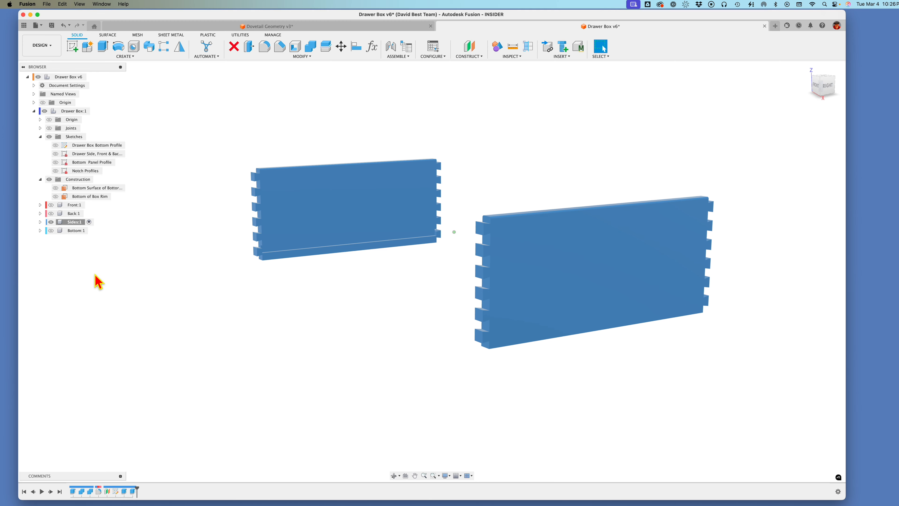
# Step: Show the Front and Back components and make Drawer Box the active component
pyautogui.click(56, 206)
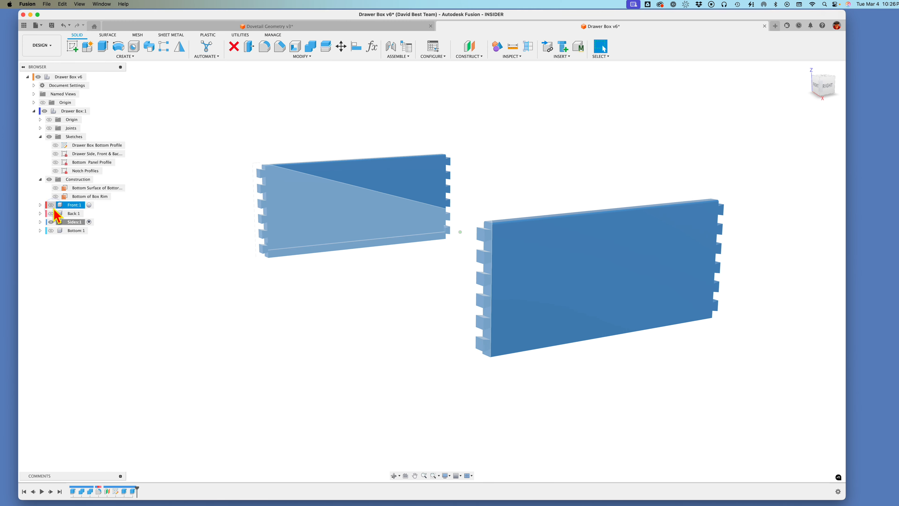
pyautogui.click(53, 207)
pyautogui.click(50, 213)
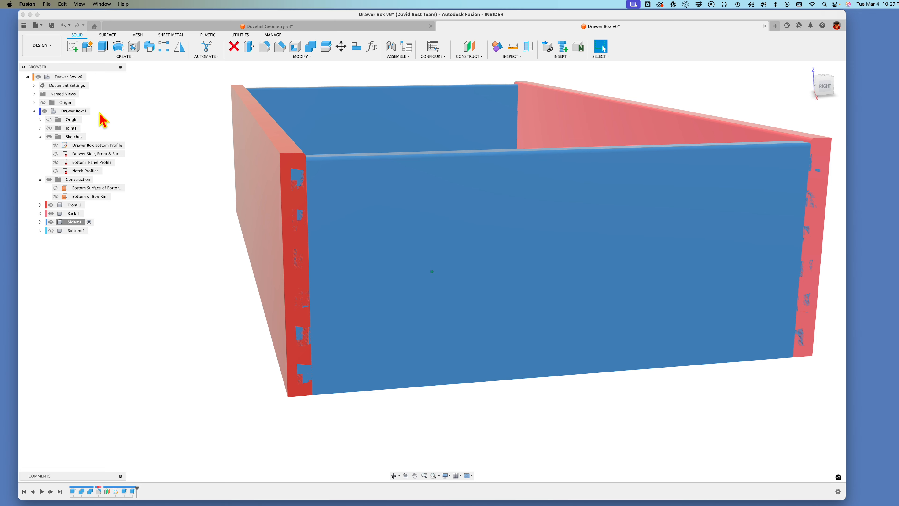
pyautogui.click(85, 112)
pyautogui.click(94, 111)
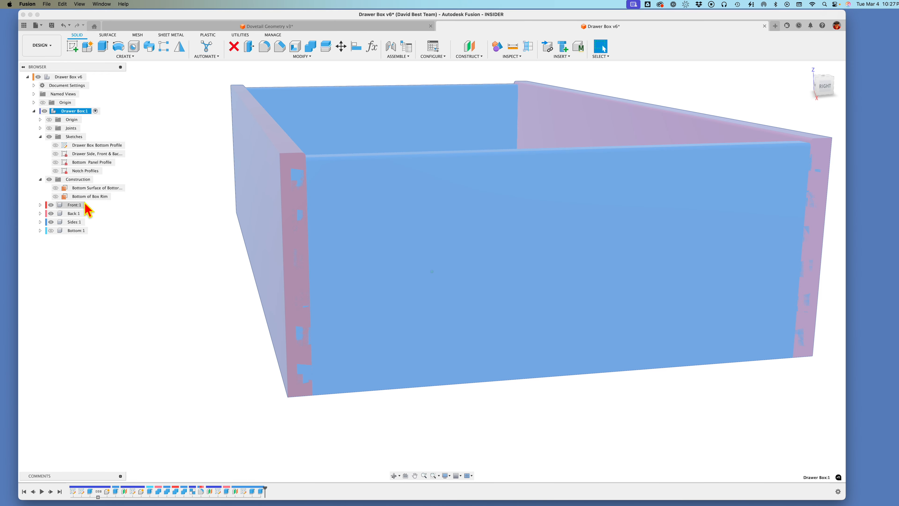
pyautogui.click(132, 258)
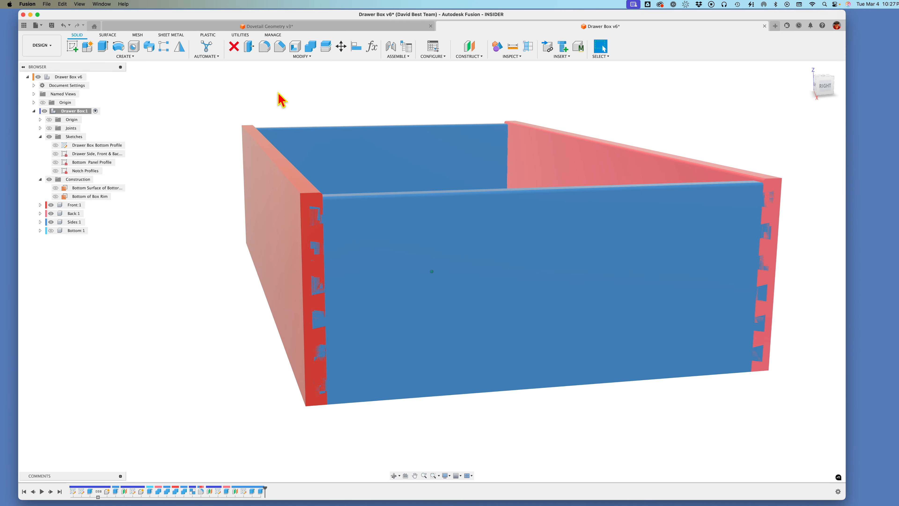
# Step: Cut the right side out of the Front body with Combine, using the Cut operation and keeping the tool body
pyautogui.click(312, 49)
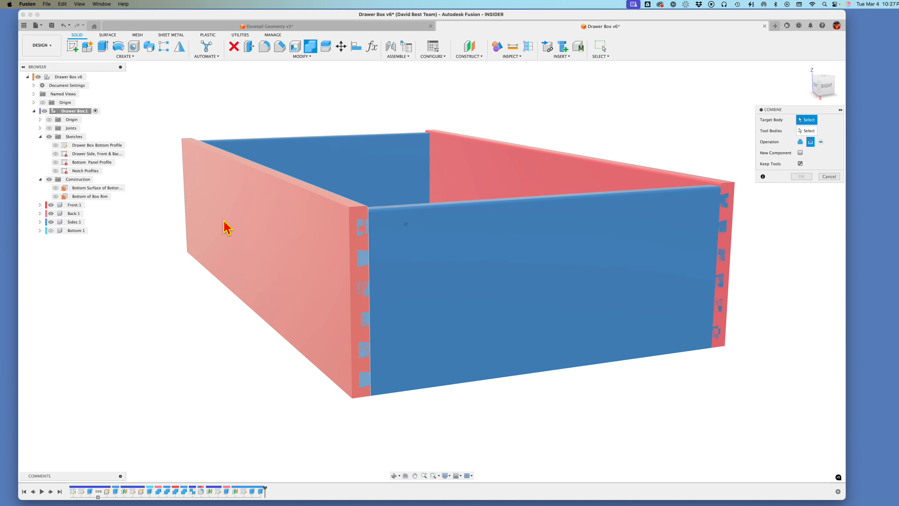
pyautogui.click(288, 252)
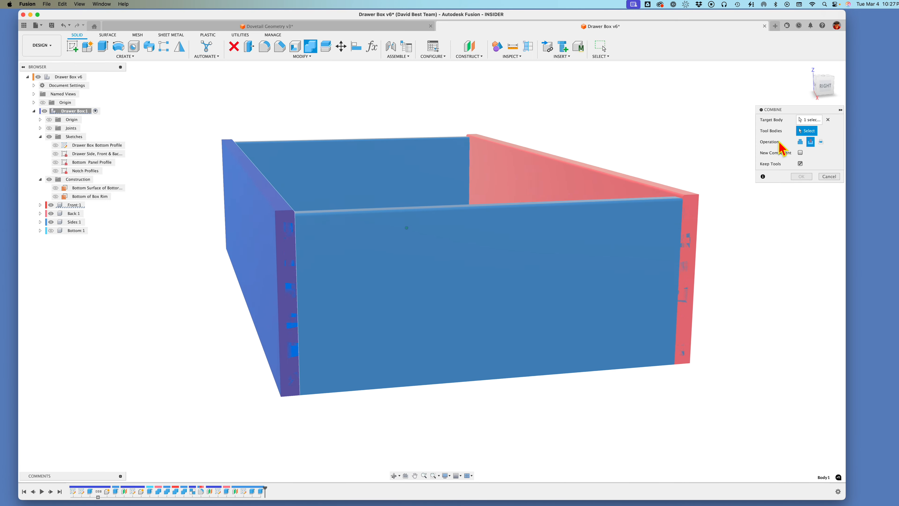
pyautogui.click(514, 272)
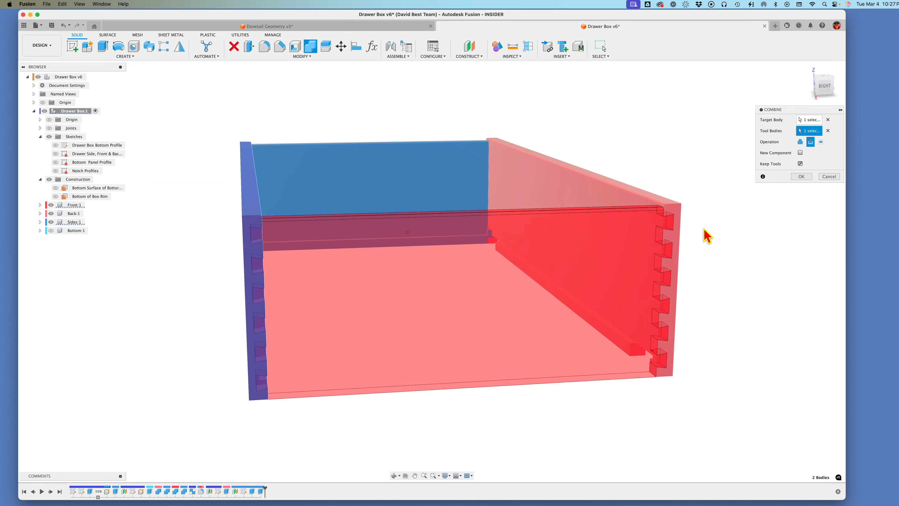
pyautogui.click(811, 142)
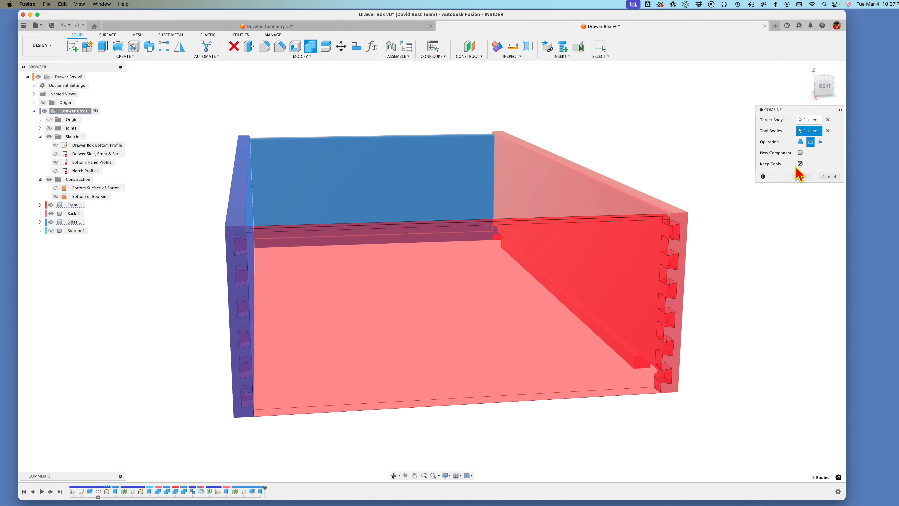
pyautogui.click(801, 176)
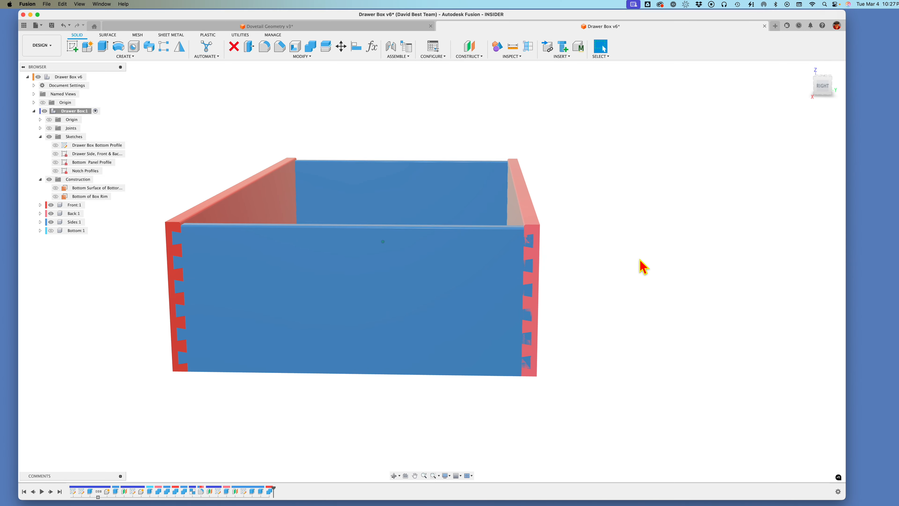
# Step: Cut the right side out of the Back body with Combine, keeping the tool body
pyautogui.moveTo(639, 257); pyautogui.dragTo(654, 146, button='right')
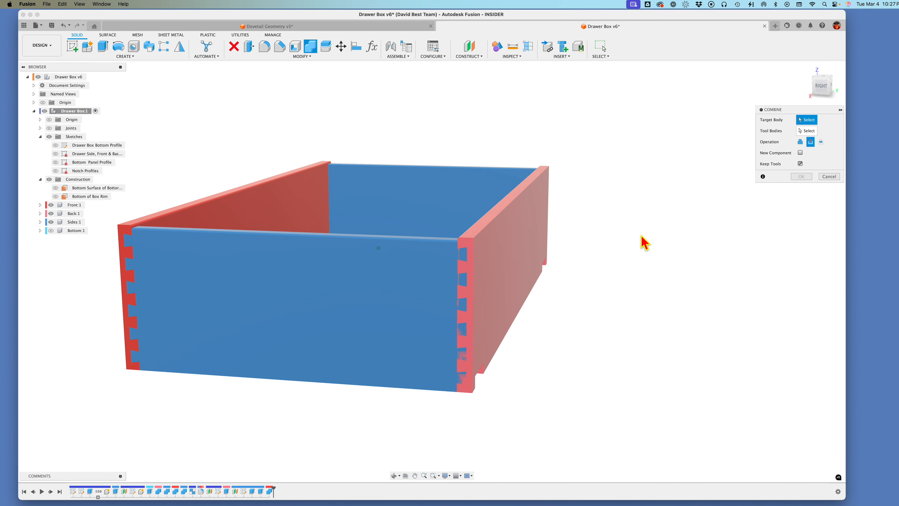
pyautogui.click(512, 264)
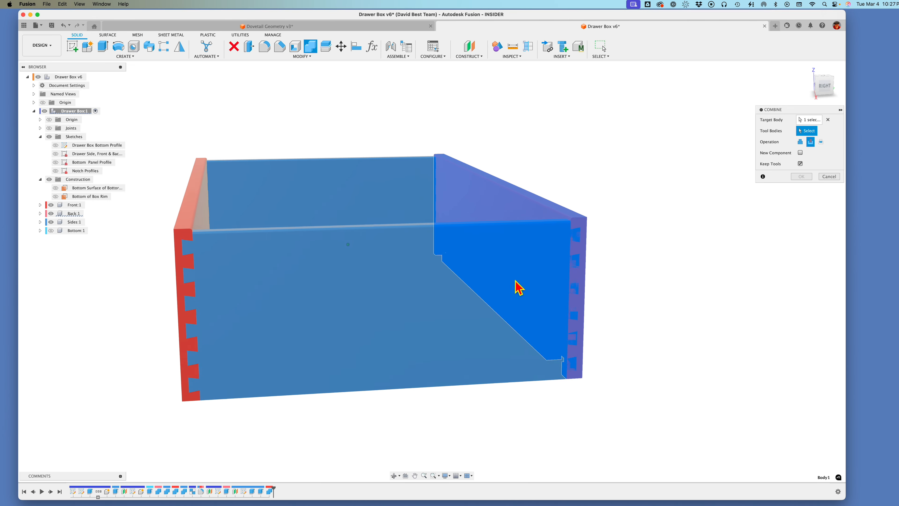
pyautogui.click(475, 291)
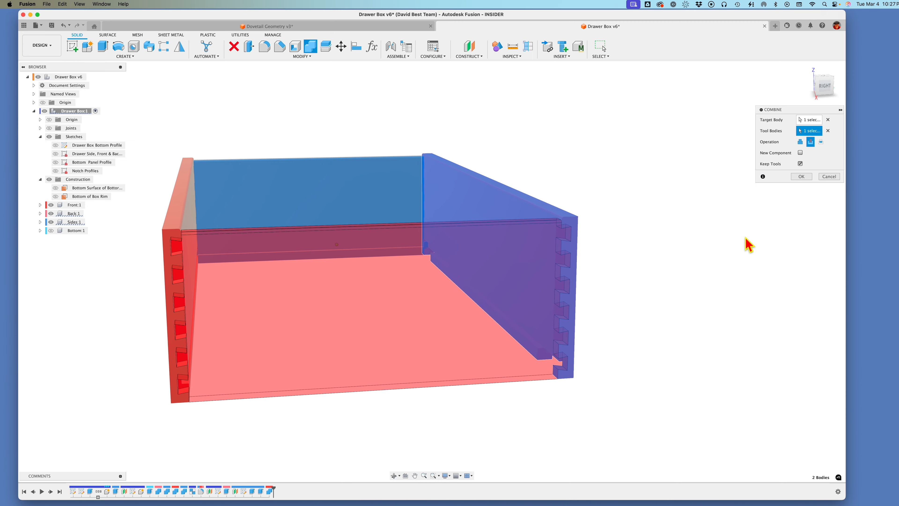
pyautogui.click(803, 177)
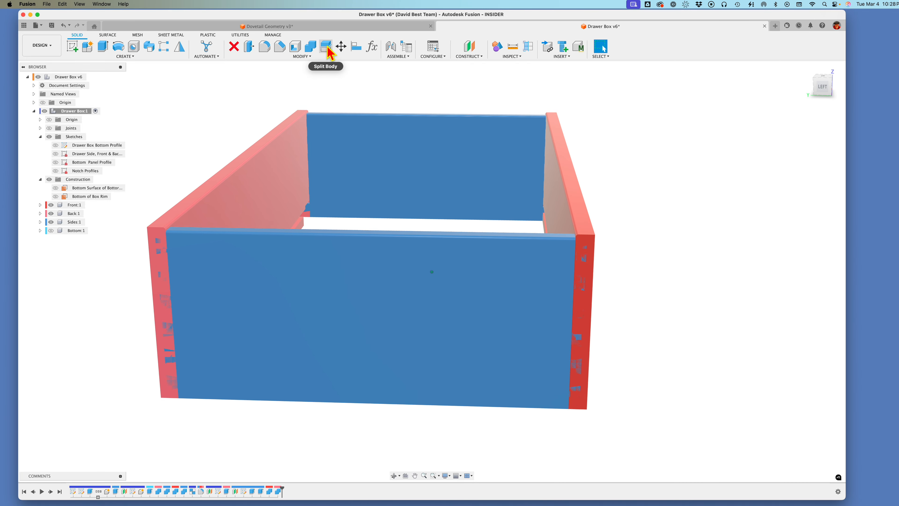
# Step: Cut the left side out of the Front body with Combine, keeping the tool body
pyautogui.click(311, 46)
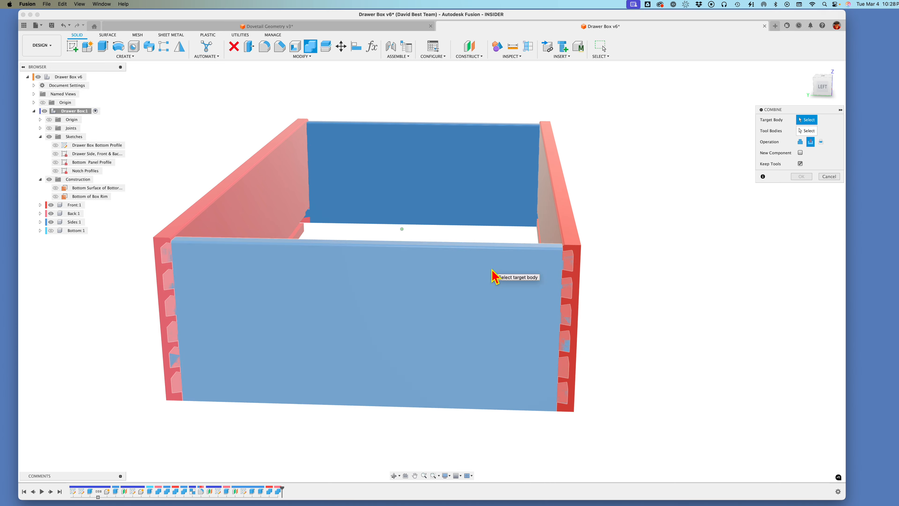
pyautogui.click(580, 249)
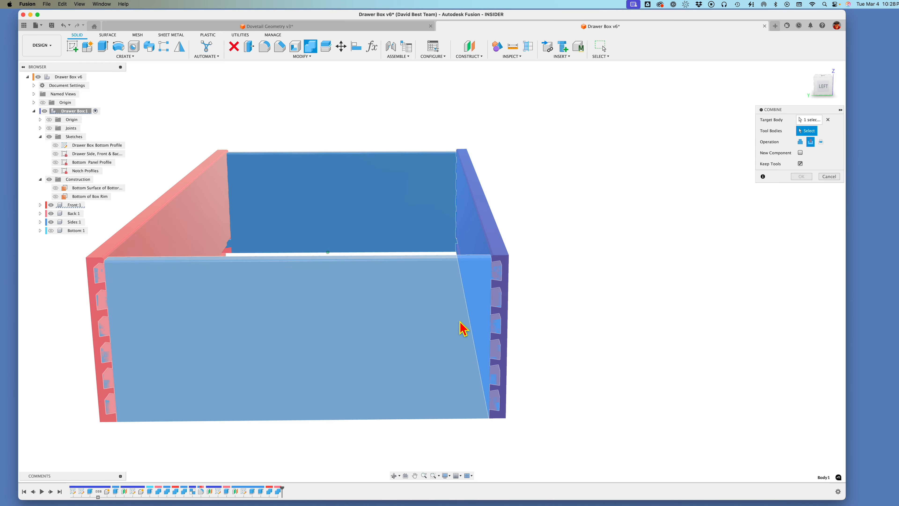
pyautogui.click(428, 332)
pyautogui.press('Return')
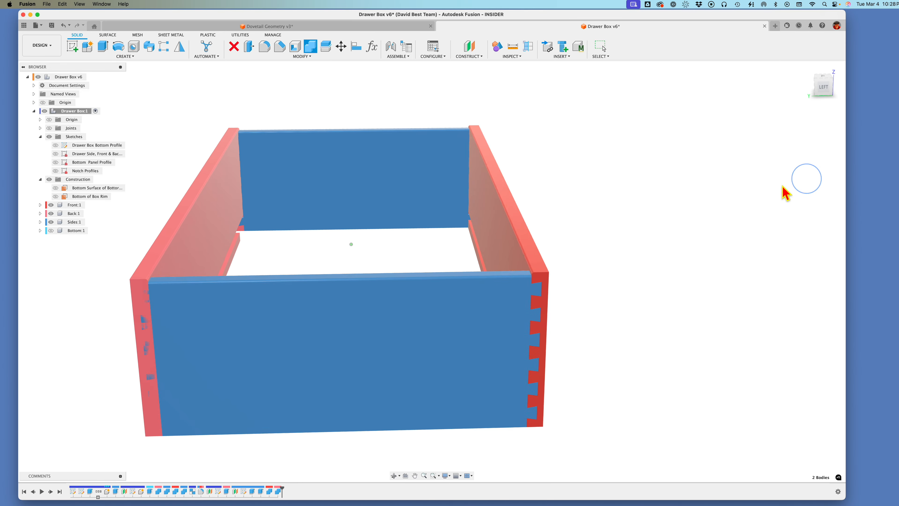
# Step: Cut the left side out of the Back body with Combine, keeping the tool body
pyautogui.moveTo(700, 244); pyautogui.dragTo(726, 165, button='right')
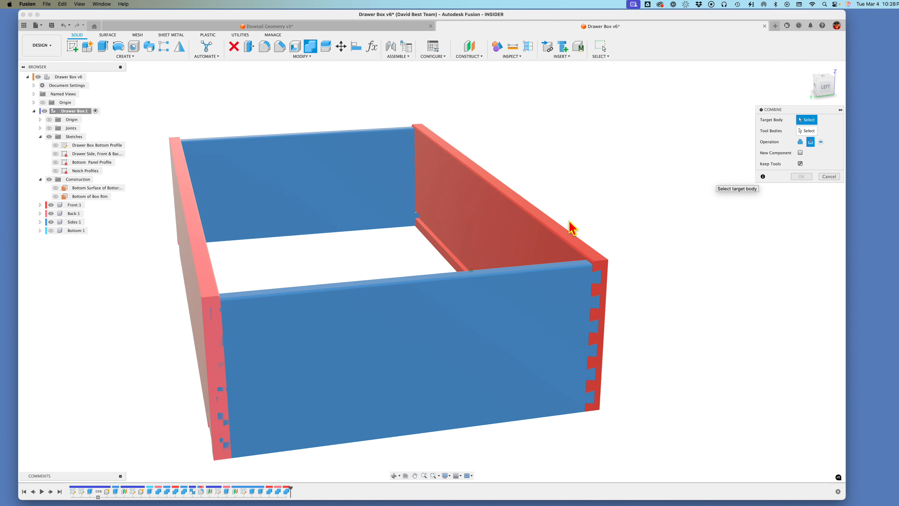
pyautogui.click(216, 311)
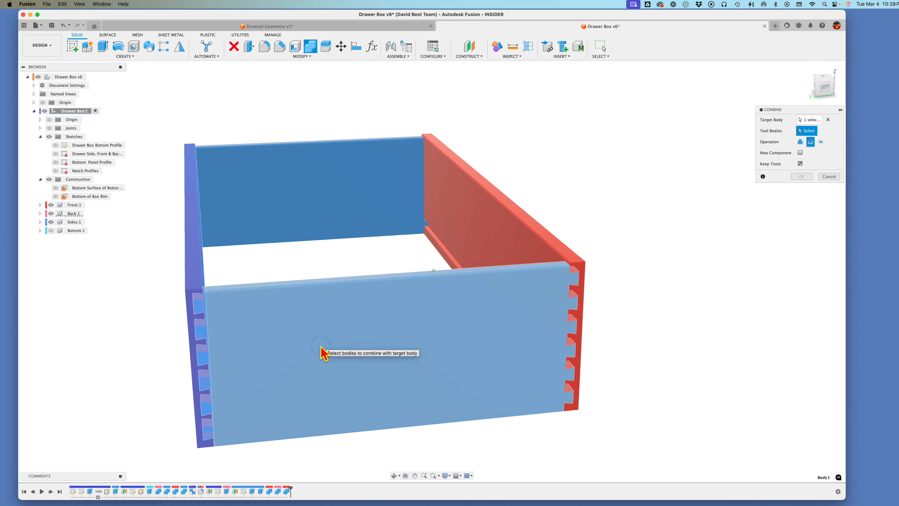
pyautogui.click(323, 352)
pyautogui.click(801, 177)
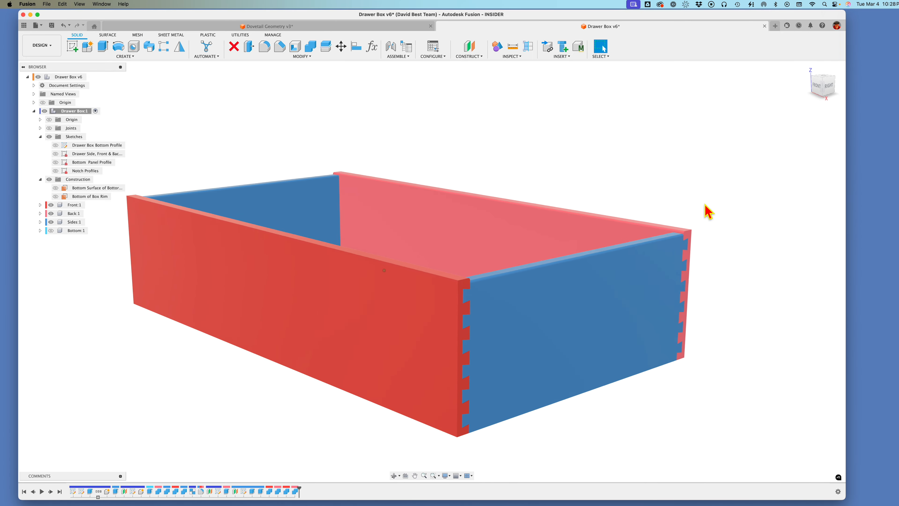
# Step: Show the Bottom component and save the Drawer Box design
pyautogui.click(57, 224)
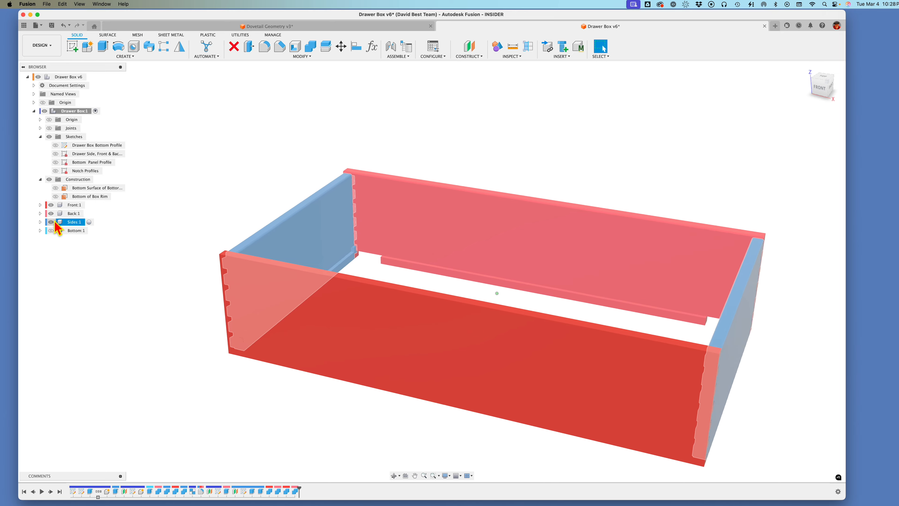
pyautogui.click(51, 230)
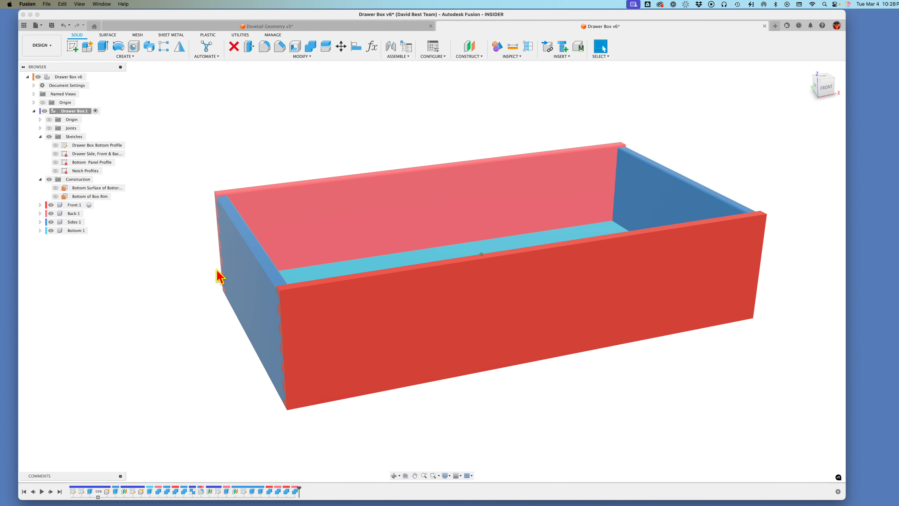
pyautogui.click(40, 127)
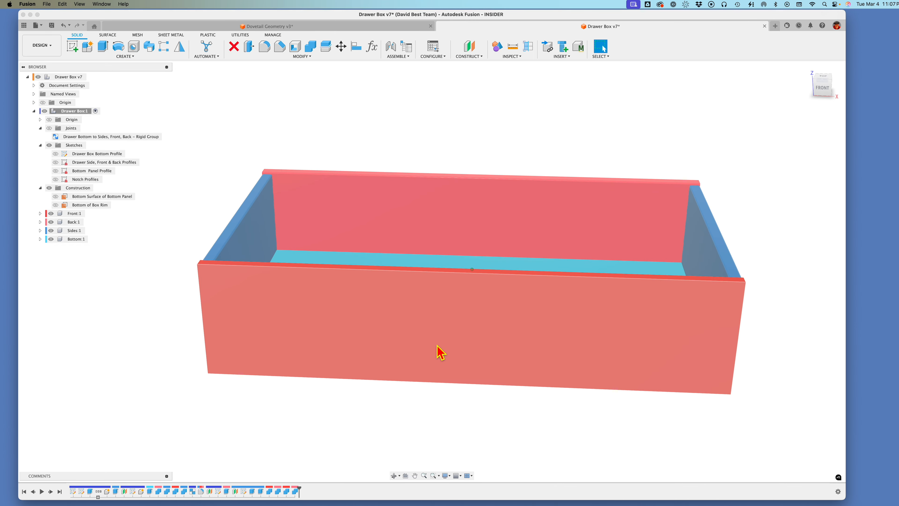
pyautogui.press('super+s')
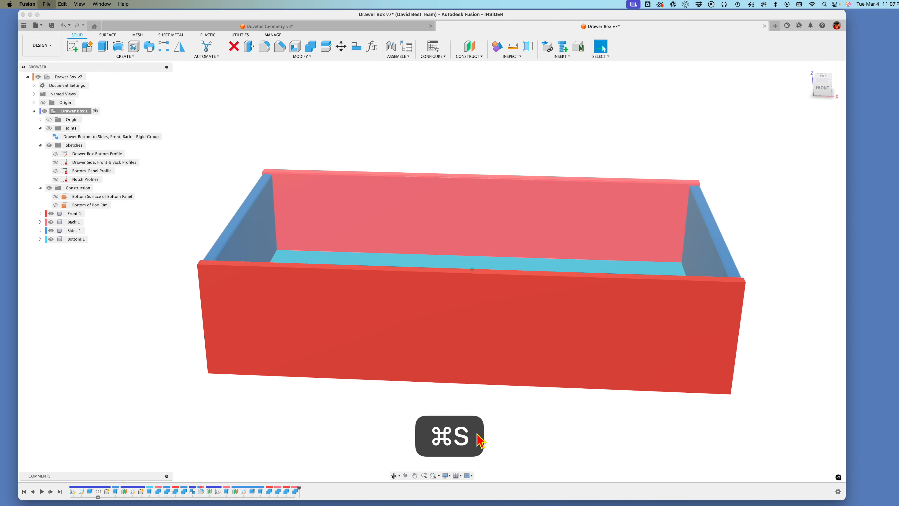
pyautogui.click(437, 272)
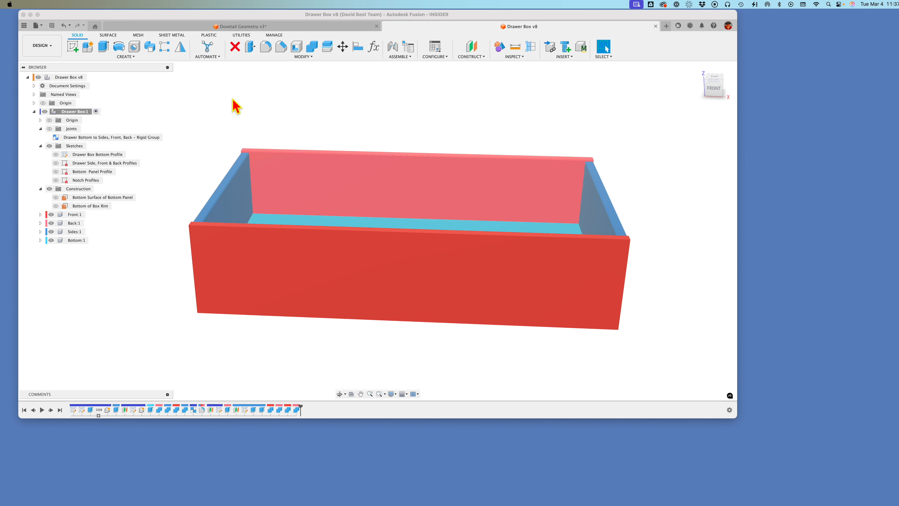
# Step: Create a new design and insert Drawer Box from the Fusion Tutorial - Bar Cabinet project at its default position
pyautogui.click(25, 27)
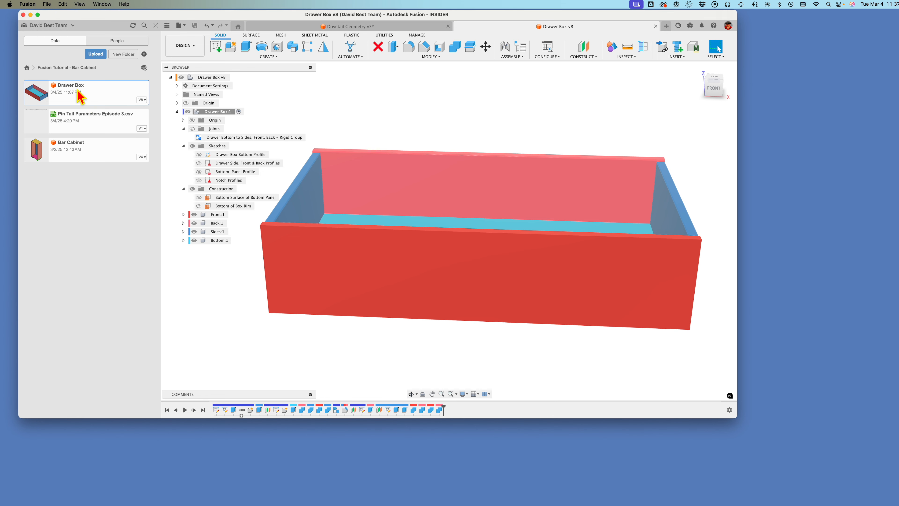
pyautogui.click(47, 4)
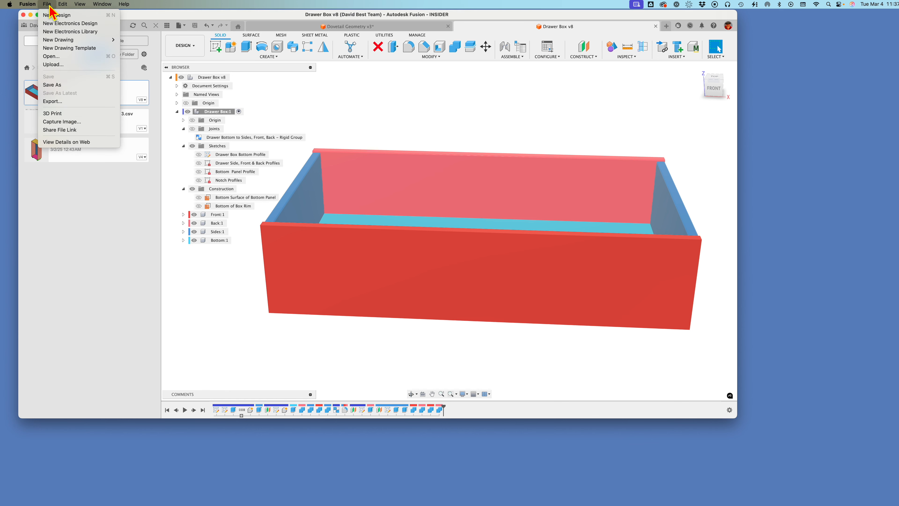
pyautogui.press('Return')
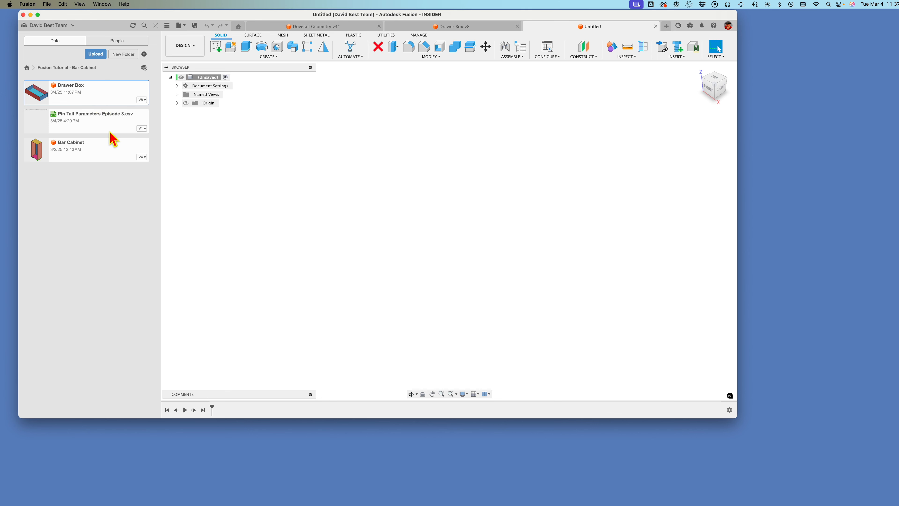
pyautogui.rightClick(88, 102)
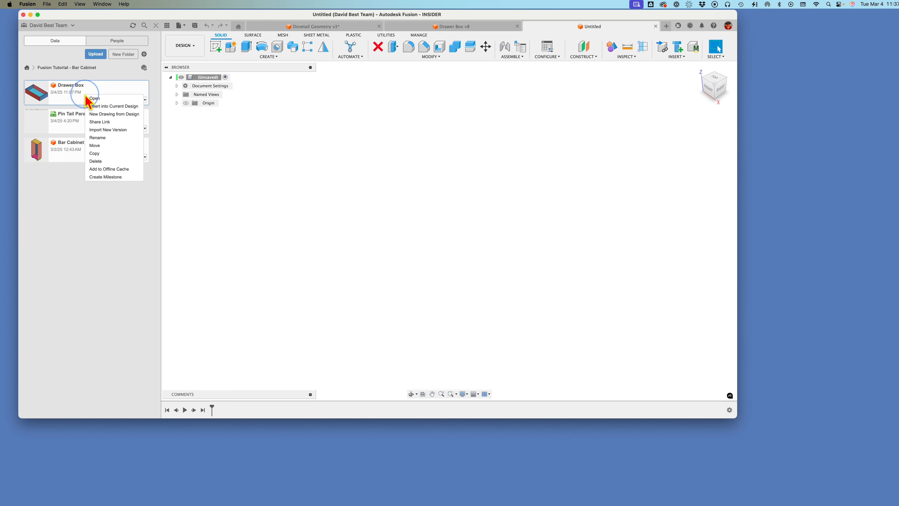
pyautogui.click(109, 106)
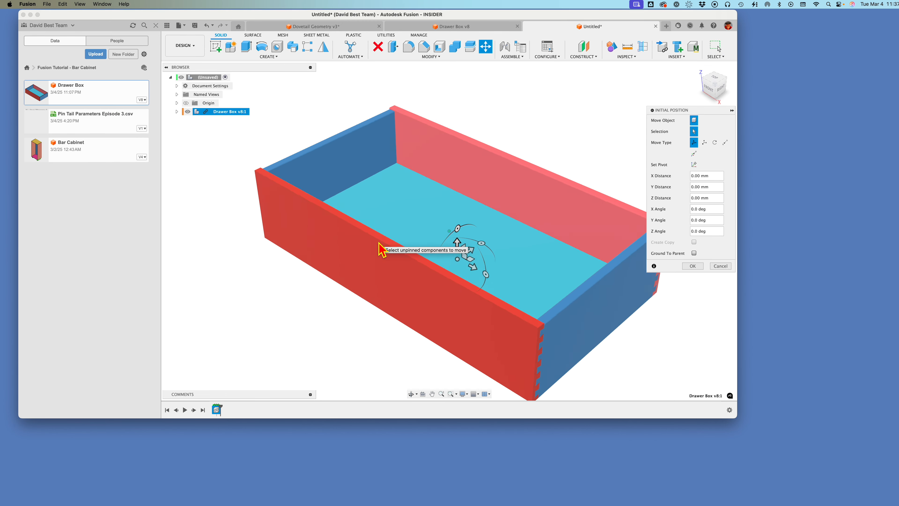
pyautogui.click(700, 268)
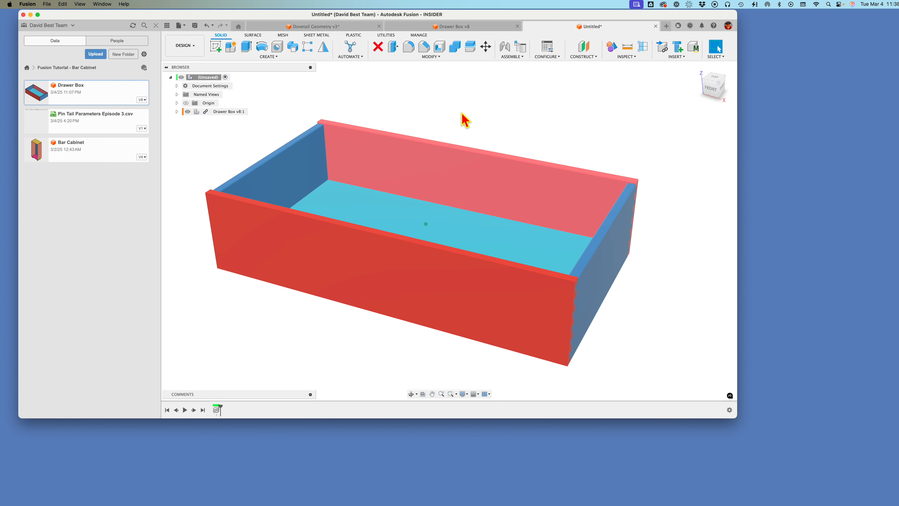
# Step: Break the link between the inserted Drawer Box component and its source design
pyautogui.keyDown('shift'); pyautogui.moveTo(251, 141); pyautogui.dragTo(250, 139, button='middle'); pyautogui.keyUp('shift')
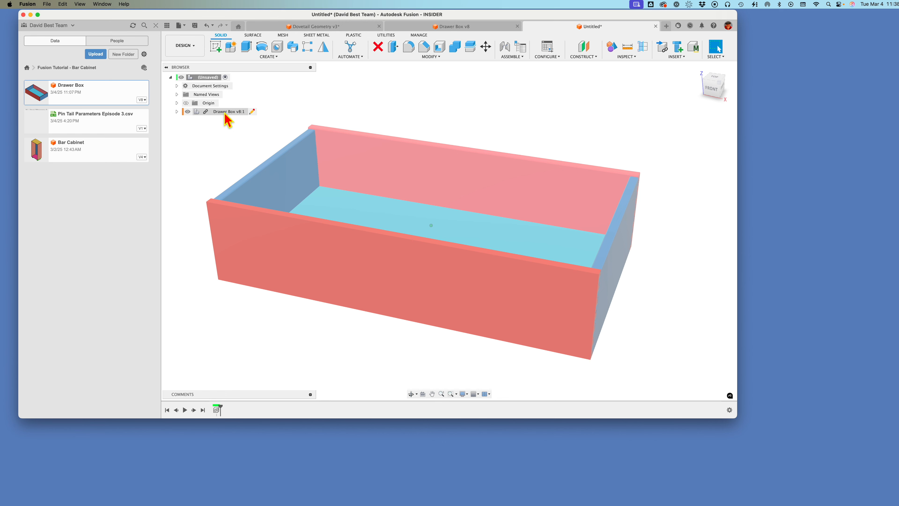
pyautogui.rightClick(225, 114)
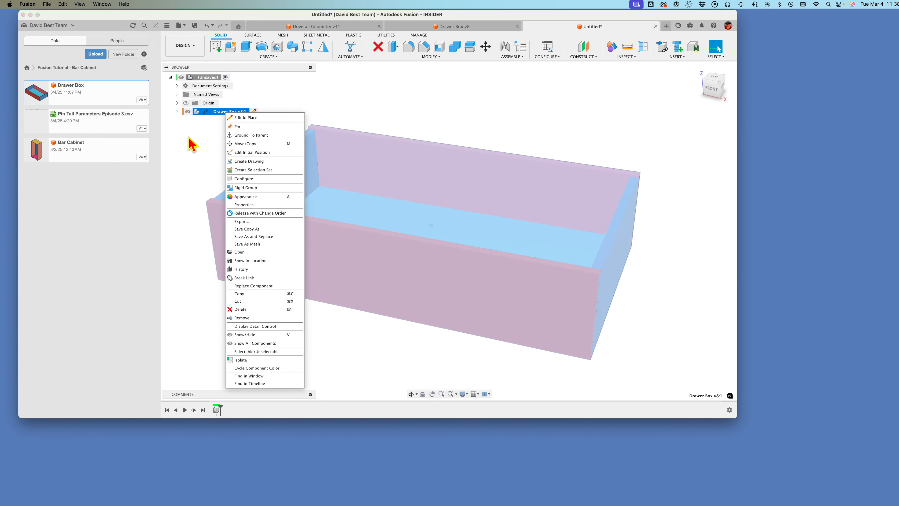
pyautogui.click(262, 278)
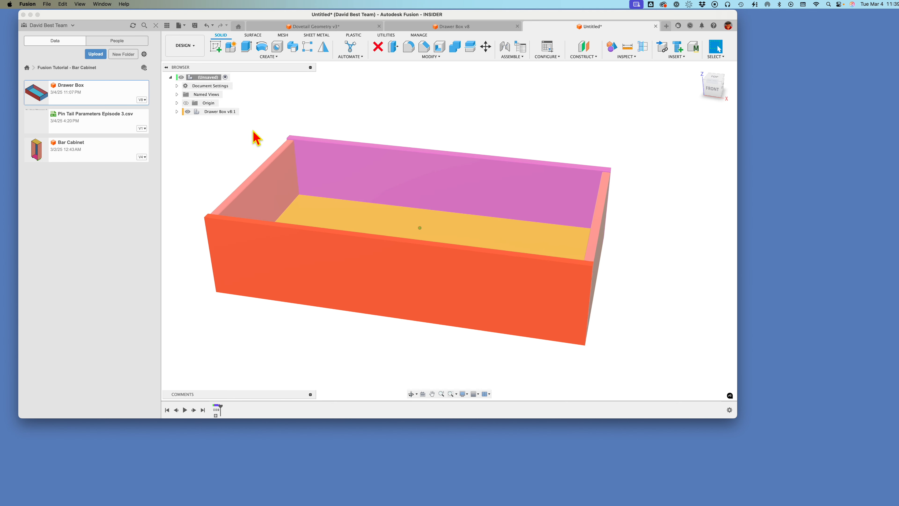
# Step: Expand the Drawer Box timeline group and component tree, and open the Pins sketch in the Sides component for editing
pyautogui.click(216, 415)
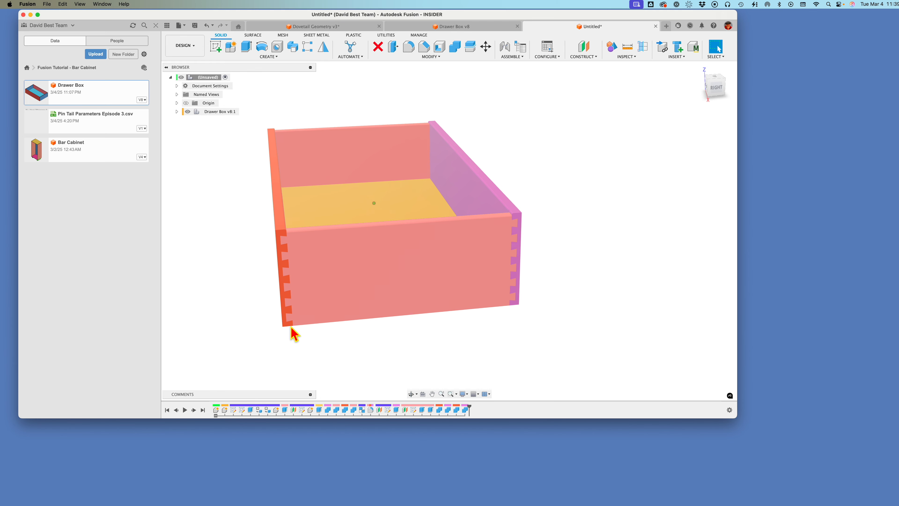
pyautogui.click(413, 411)
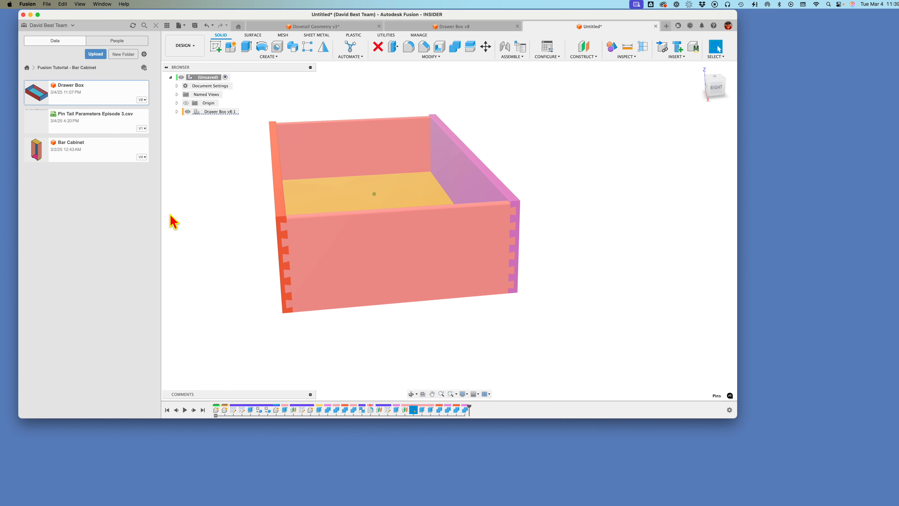
pyautogui.click(176, 111)
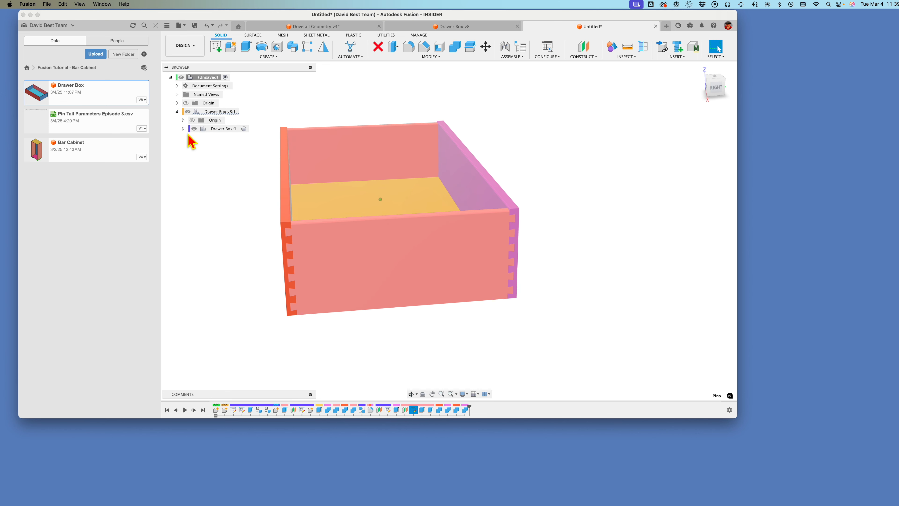
pyautogui.click(183, 129)
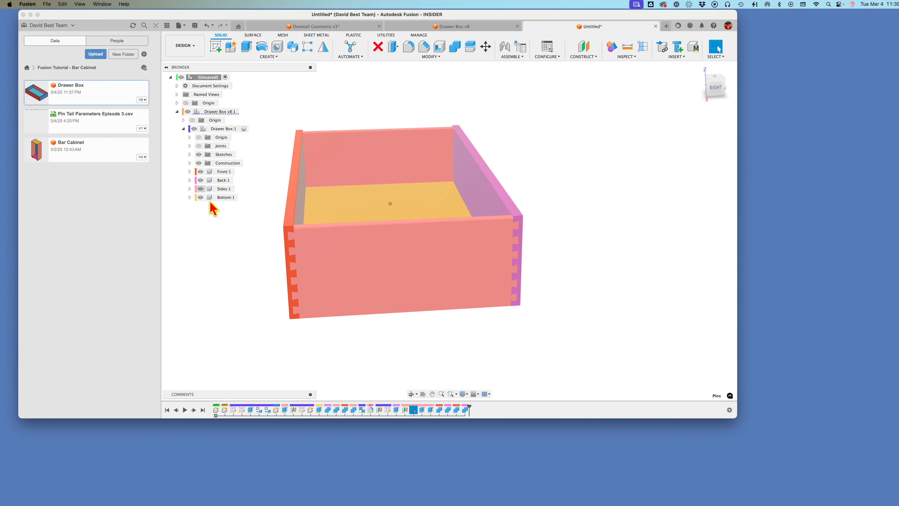
pyautogui.rightClick(414, 412)
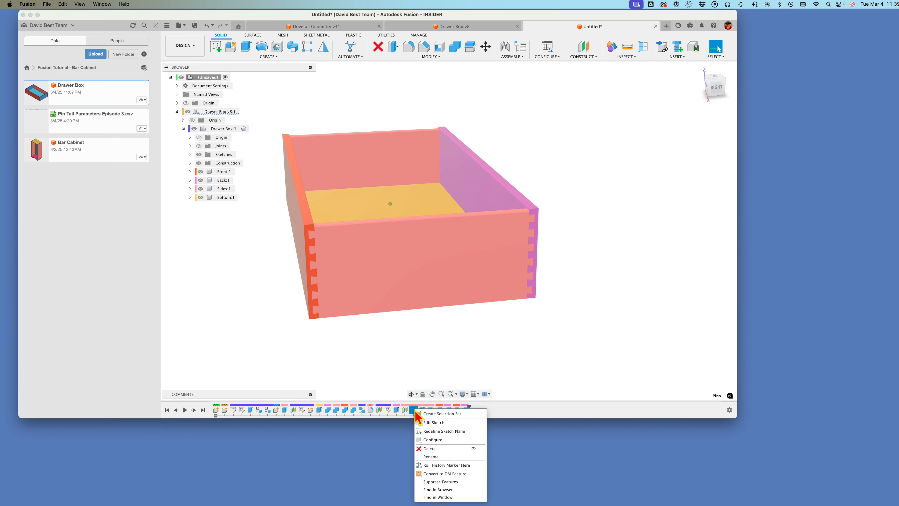
pyautogui.click(434, 422)
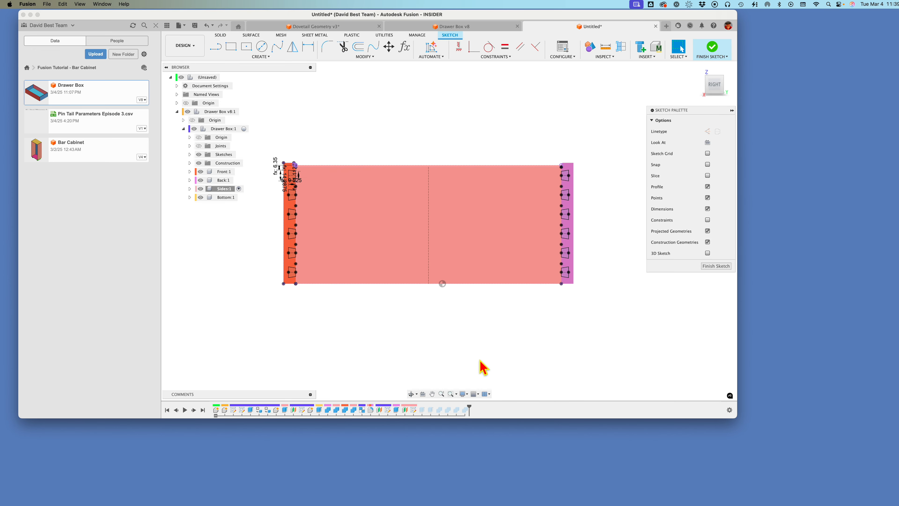
# Step: Close the Pins sketch, then review the settings of the Back component's cut extrusion without changing them
pyautogui.click(728, 266)
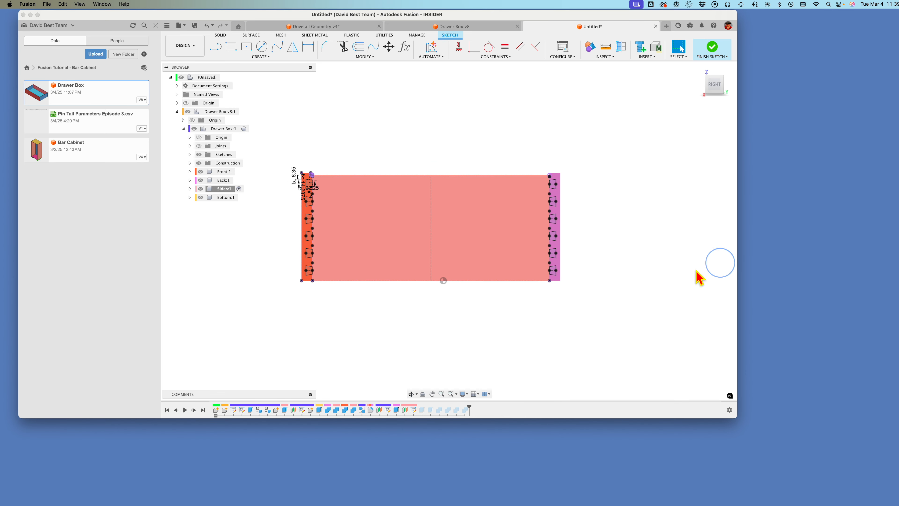
pyautogui.click(406, 413)
pyautogui.click(397, 412)
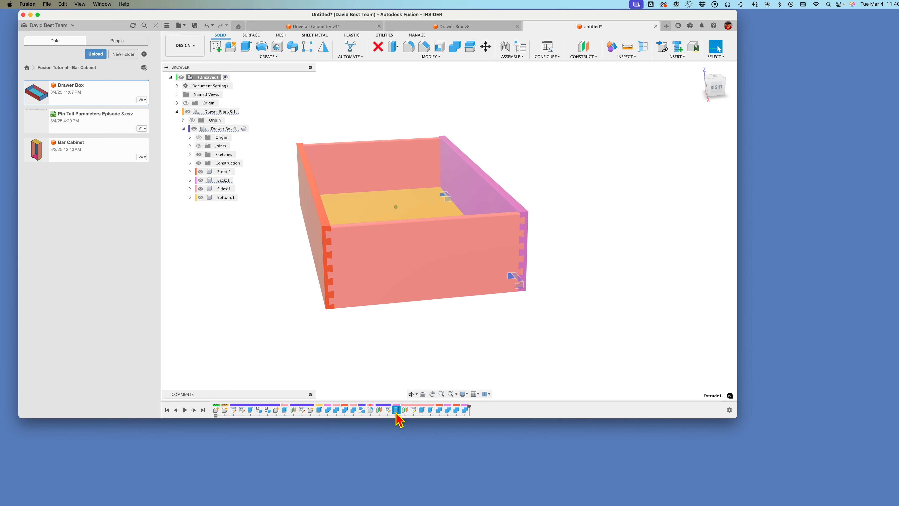
pyautogui.rightClick(396, 414)
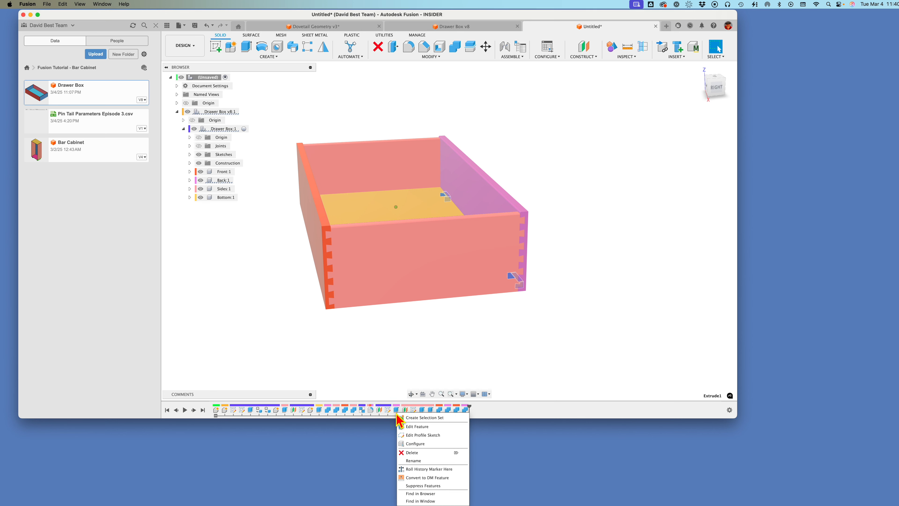
pyautogui.click(417, 427)
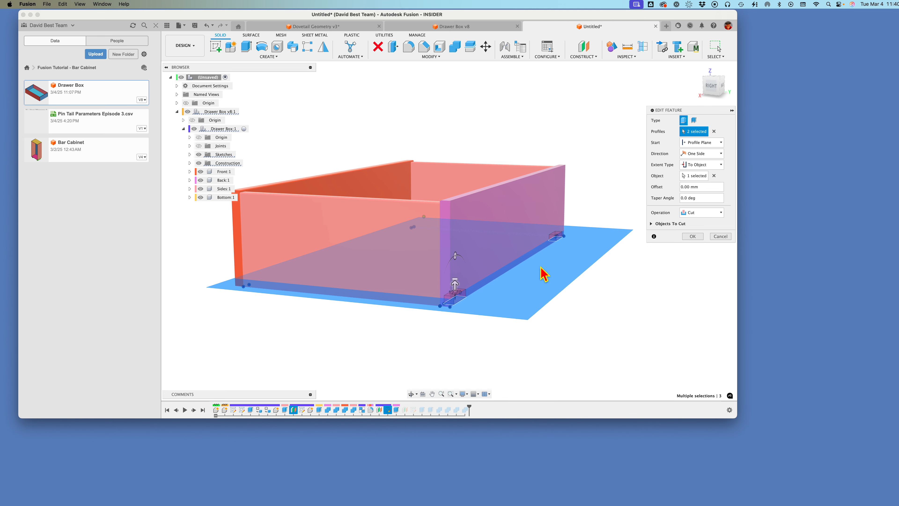
pyautogui.click(720, 237)
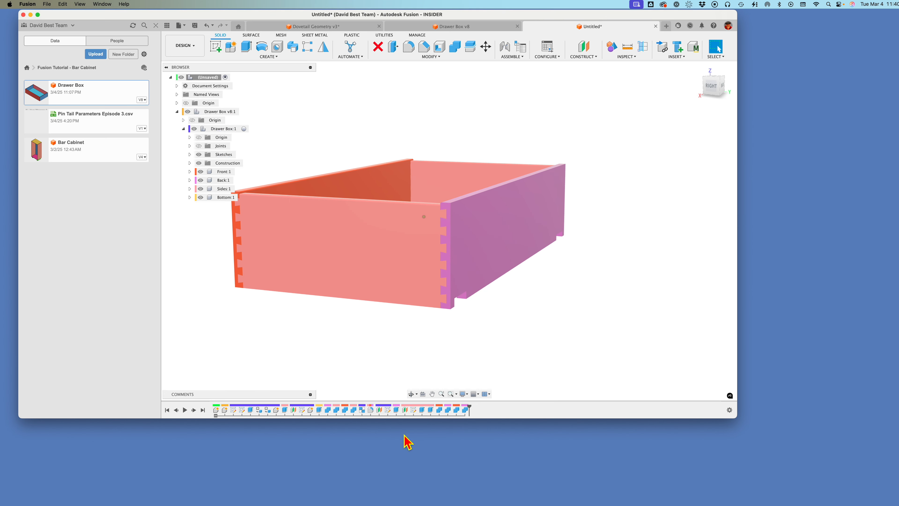
# Step: Roll the history back to just before the Bottom of Box Rim plane and delete all features after the marker
pyautogui.rightClick(380, 412)
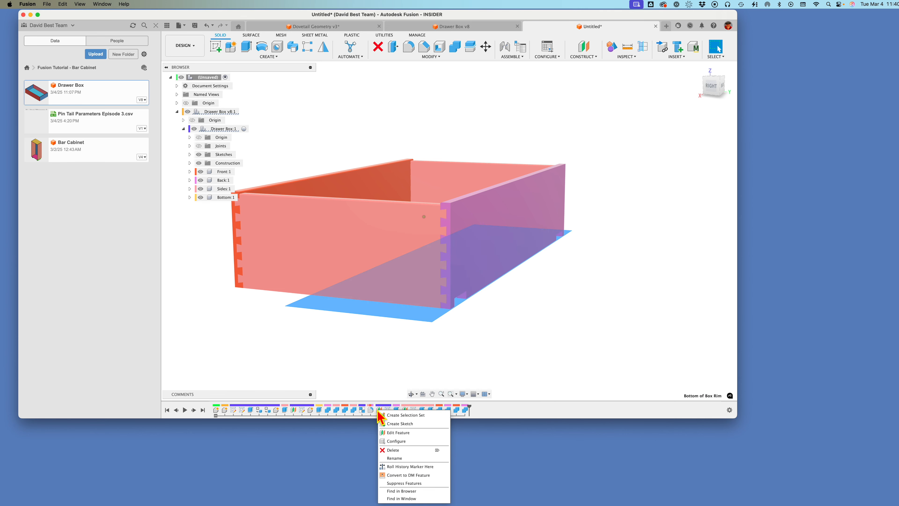
pyautogui.click(394, 467)
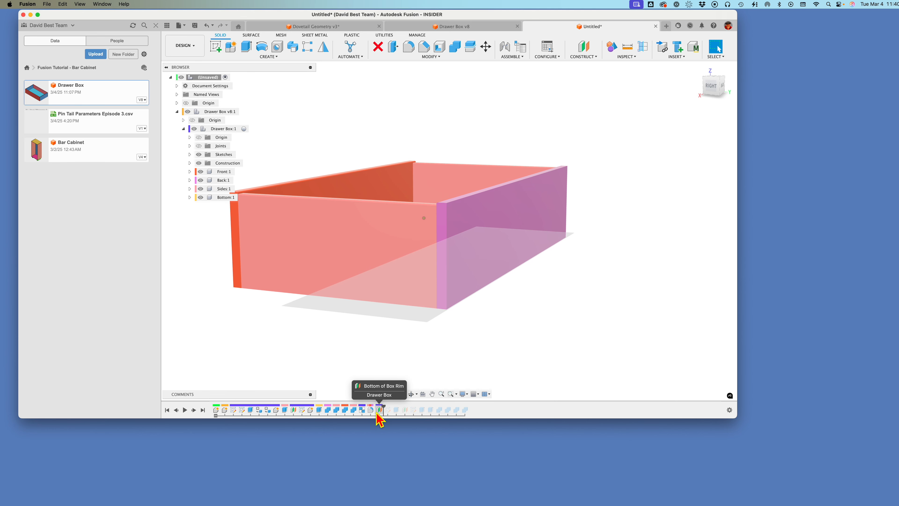
pyautogui.click(176, 411)
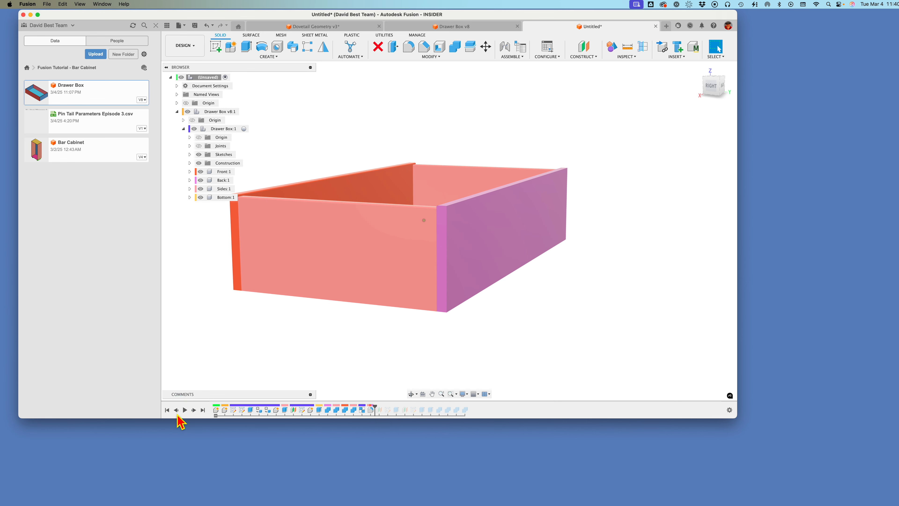
pyautogui.rightClick(380, 411)
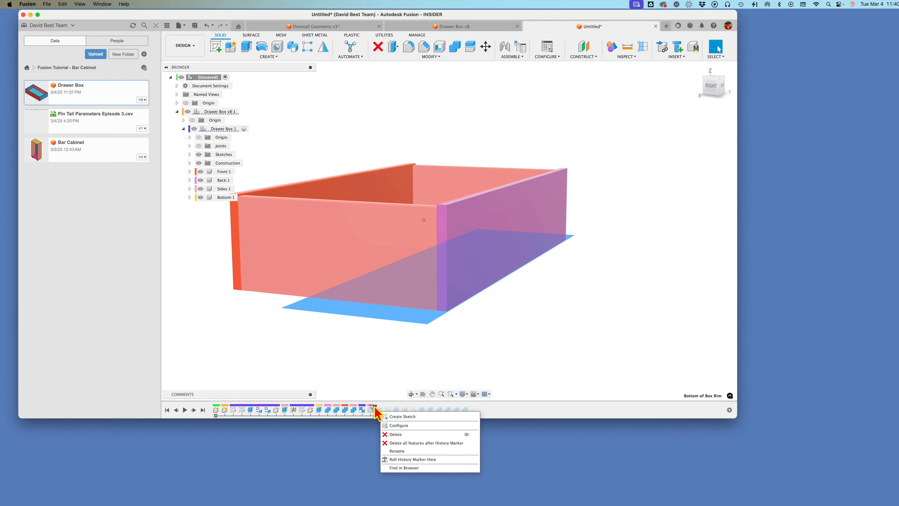
pyautogui.click(409, 444)
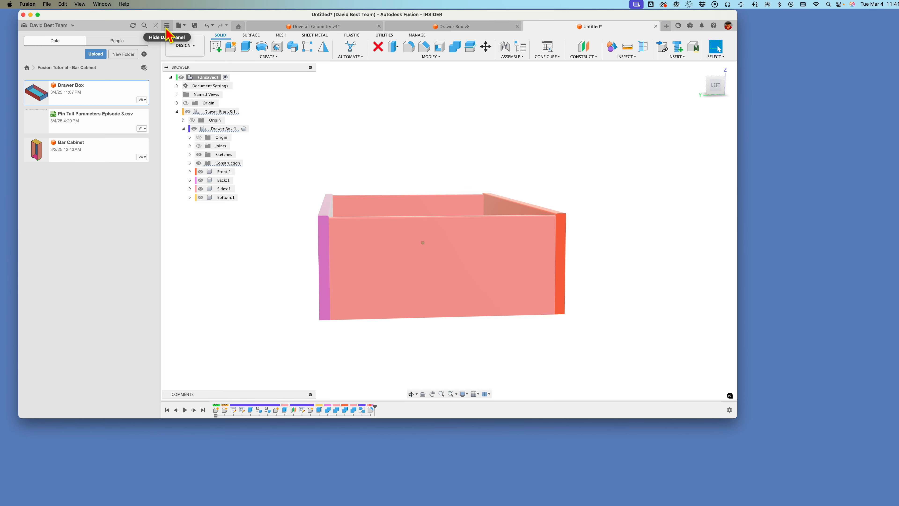
# Step: Hide the data panel and save the design as "Through Dovetail Box" in the Fusion Tutorial - Bar Cabinet project
pyautogui.click(166, 26)
pyautogui.press('super+s')
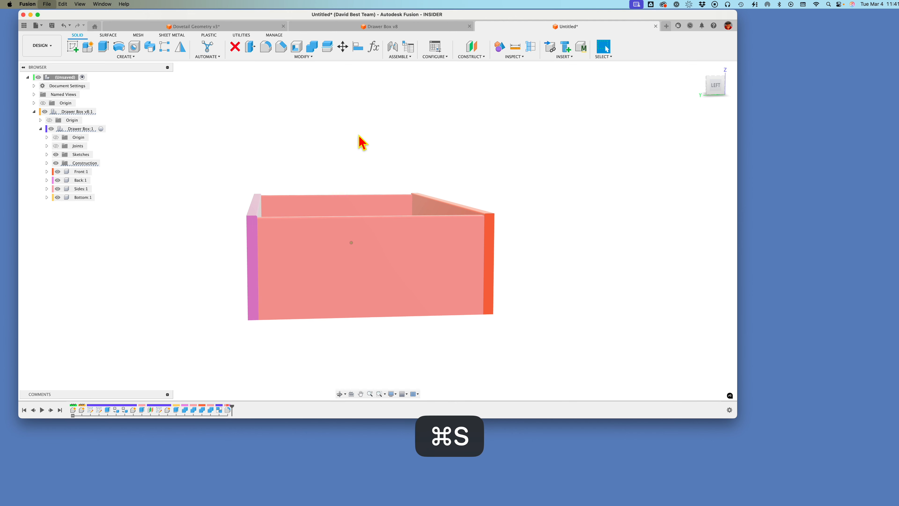
pyautogui.write('Thru')
pyautogui.press('BackSpace')
pyautogui.press('BackSpace')
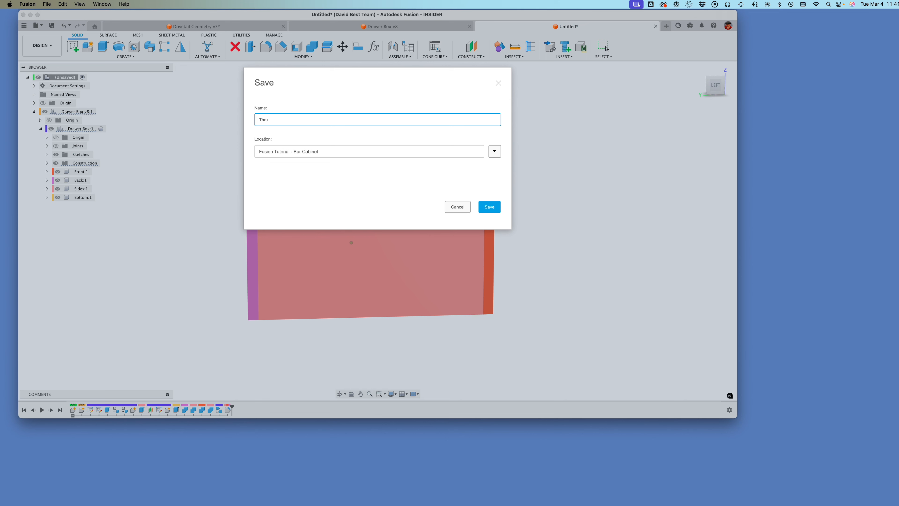
pyautogui.write('r')
pyautogui.press('BackSpace')
pyautogui.write('ou')
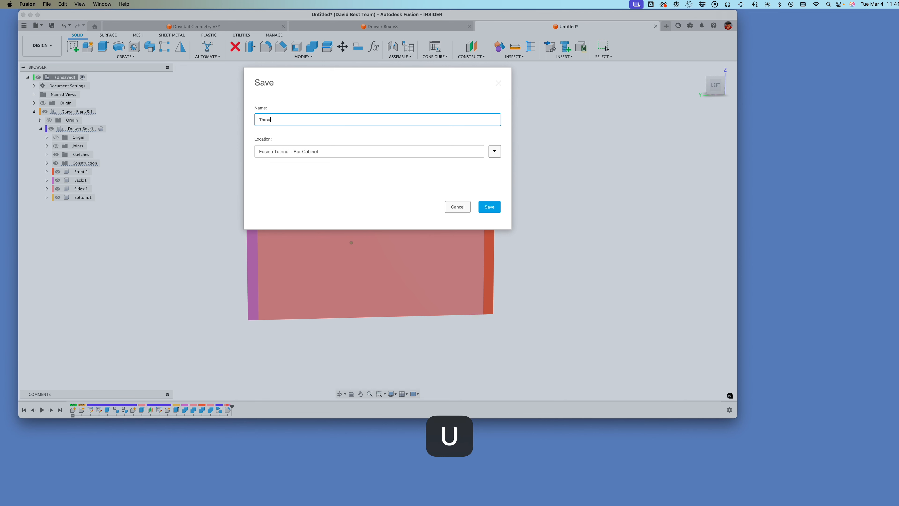
pyautogui.write('gh Dovetail Box')
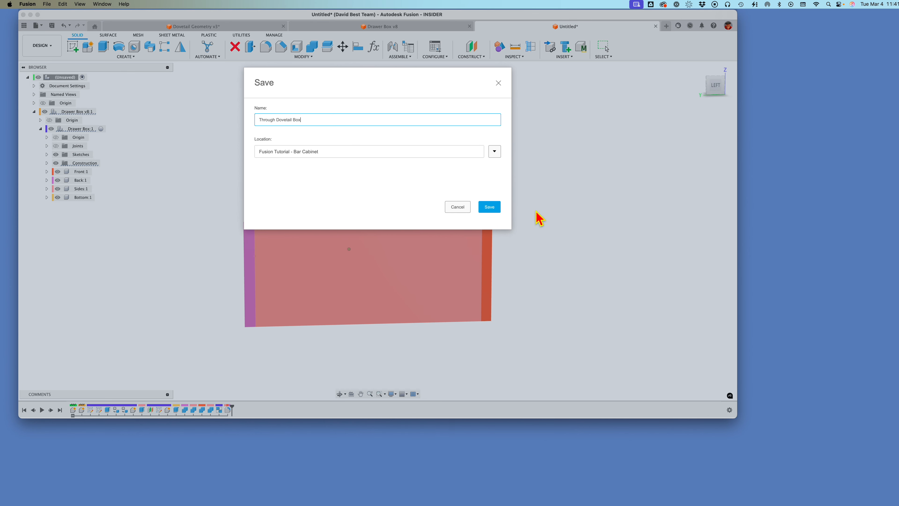
pyautogui.click(492, 208)
# Step: Create an offset construction plane at 0.00 mm on the outer face of the box's side board
pyautogui.scroll(3, 543, 198)
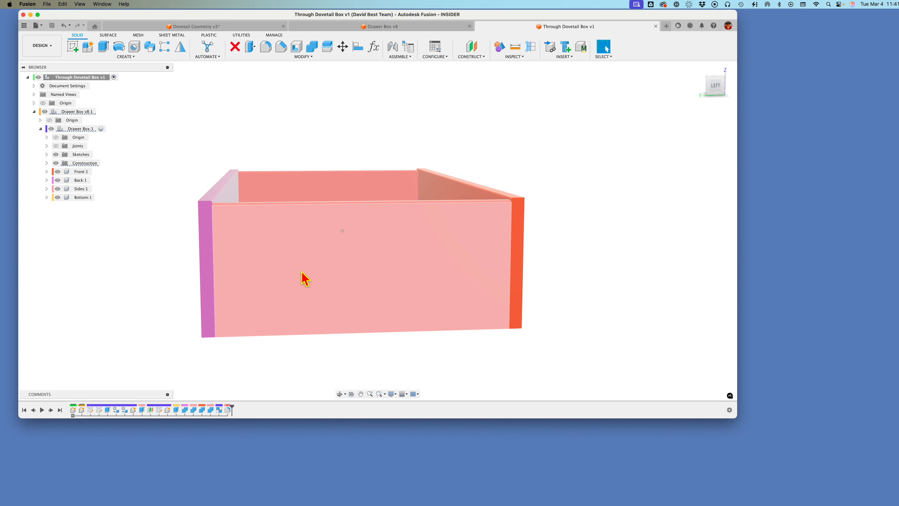
pyautogui.click(471, 58)
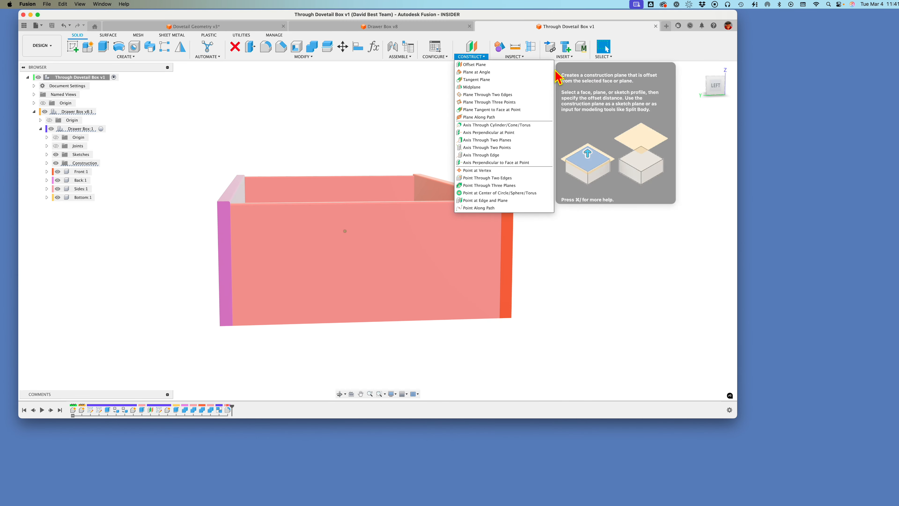
pyautogui.click(496, 68)
pyautogui.click(301, 291)
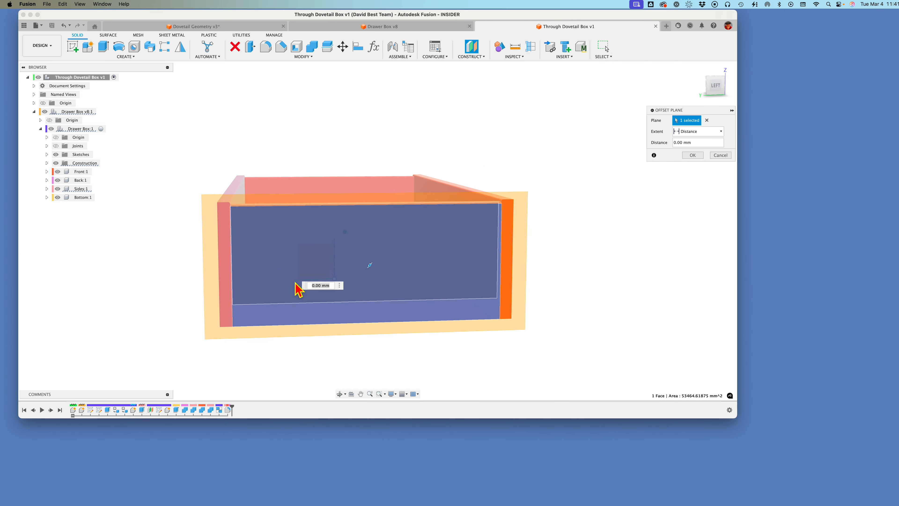
pyautogui.keyDown('shift'); pyautogui.moveTo(301, 287); pyautogui.dragTo(574, 220, button='middle'); pyautogui.keyUp('shift')
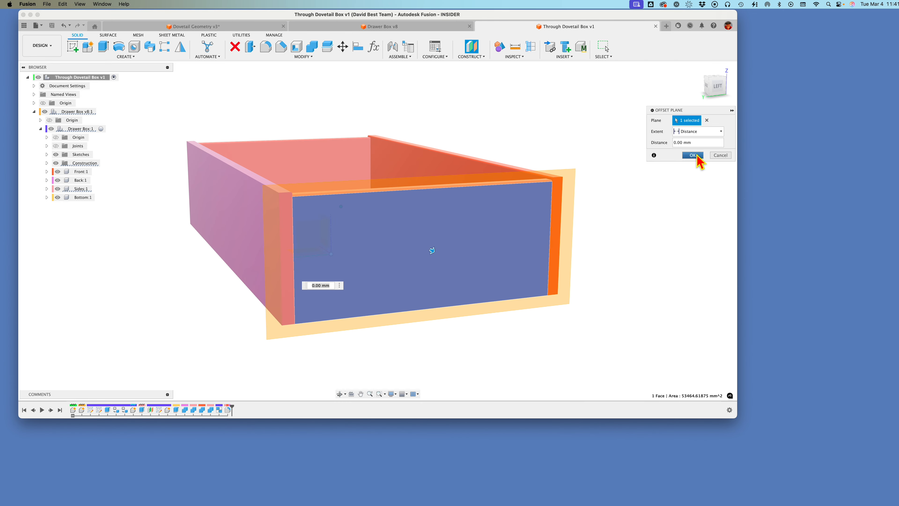
pyautogui.click(692, 155)
# Step: Start a sketch on the new plane and project the side's outer face, its narrow upper rim face and the Back's end face
pyautogui.click(72, 47)
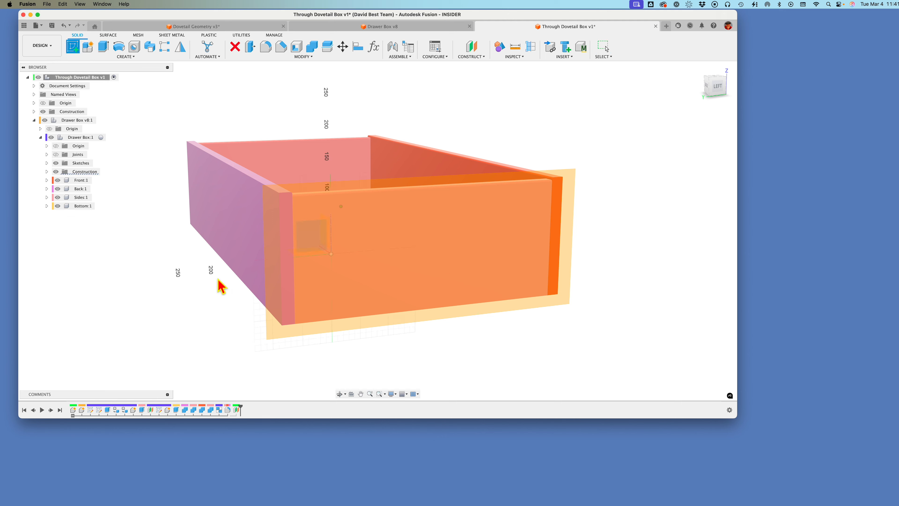
pyautogui.click(301, 282)
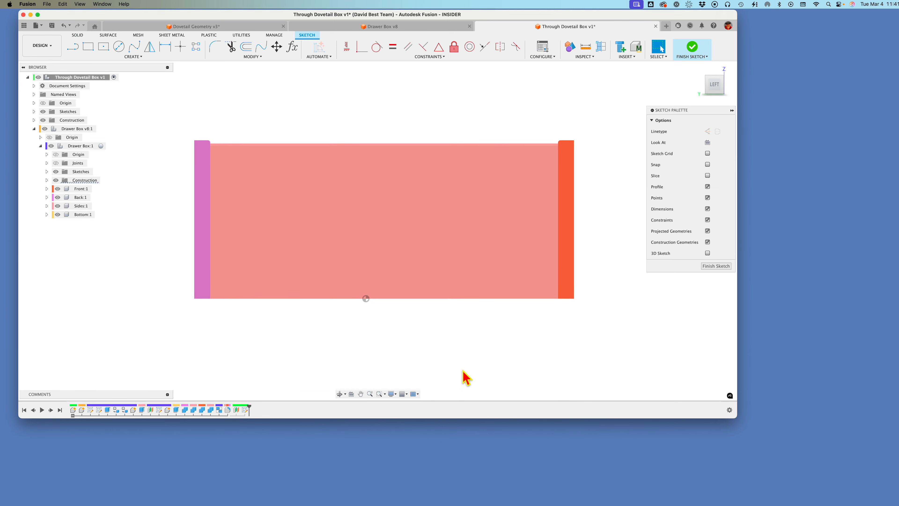
pyautogui.press('p')
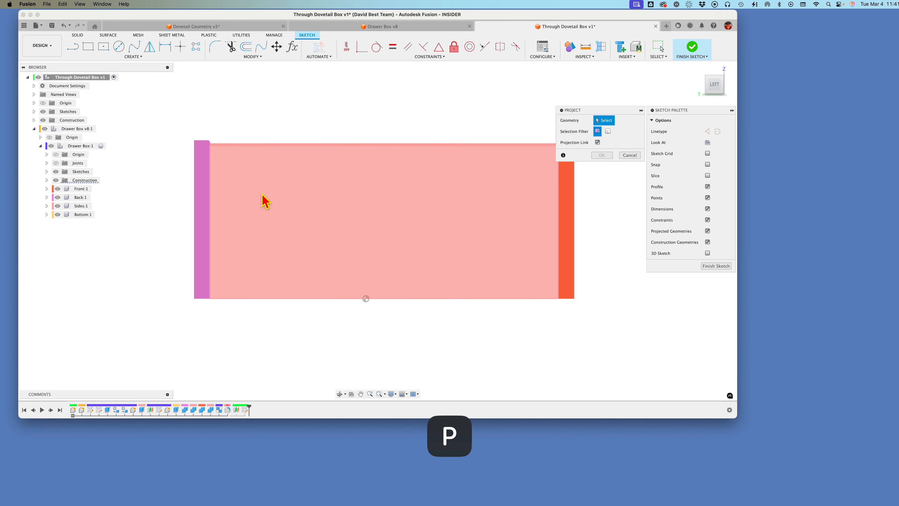
pyautogui.click(268, 201)
pyautogui.click(201, 198)
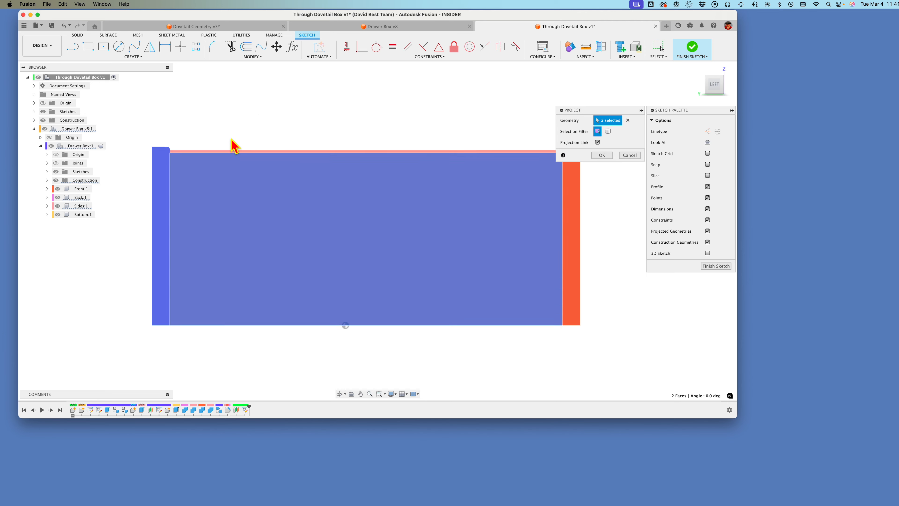
pyautogui.click(364, 170)
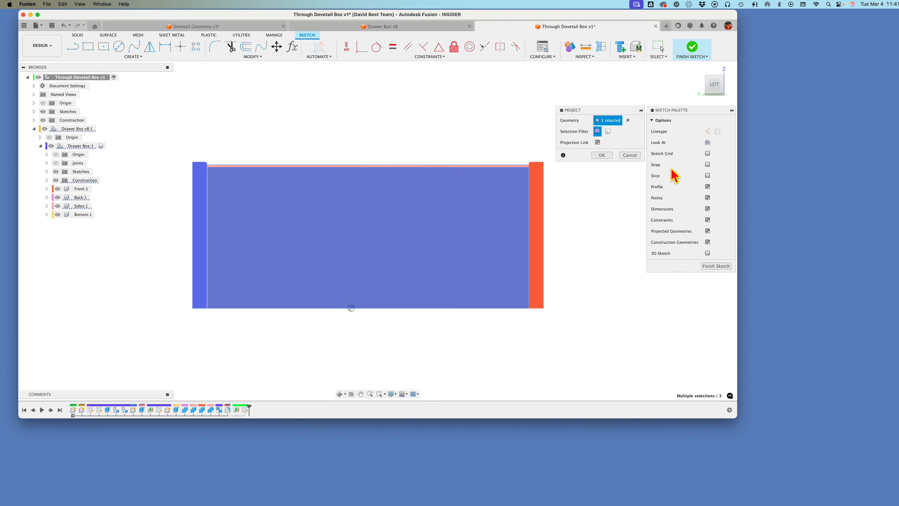
pyautogui.click(602, 155)
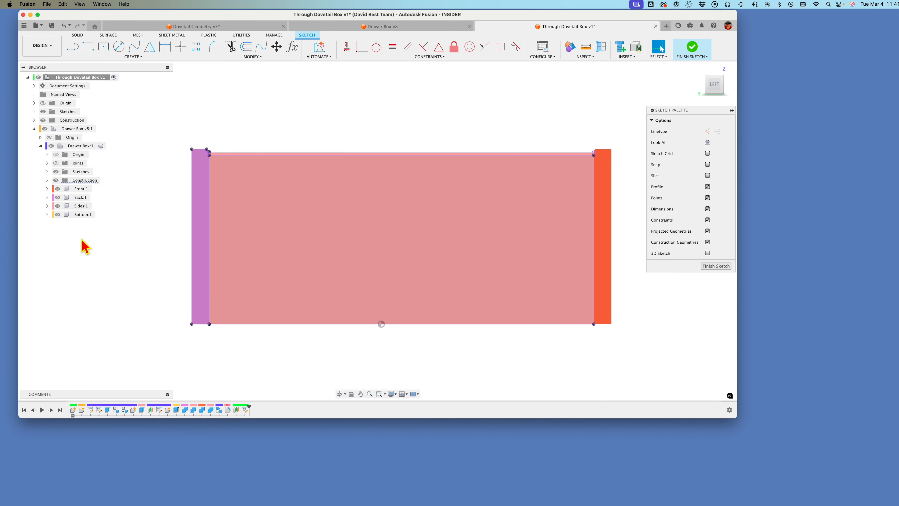
# Step: Hide the Sides, Back, Front and Bottom components so only the sketch geometry shows
pyautogui.click(58, 206)
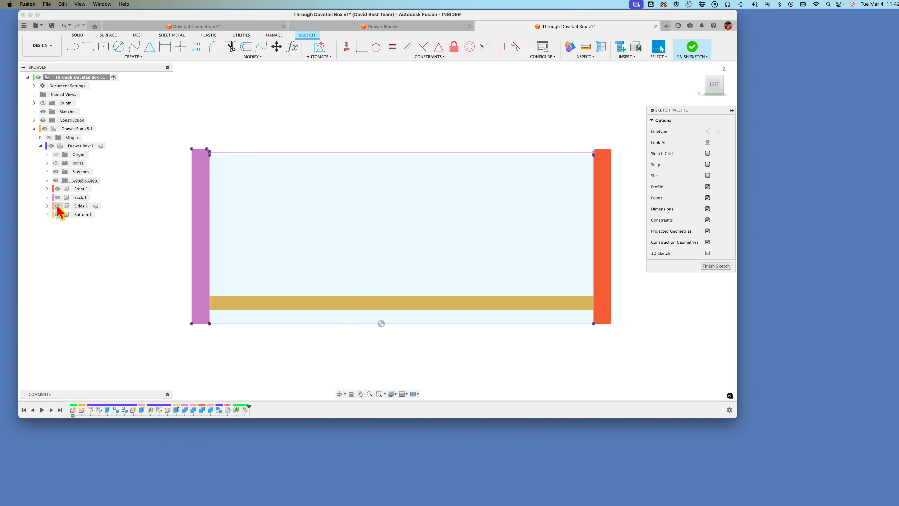
pyautogui.click(58, 198)
pyautogui.click(57, 188)
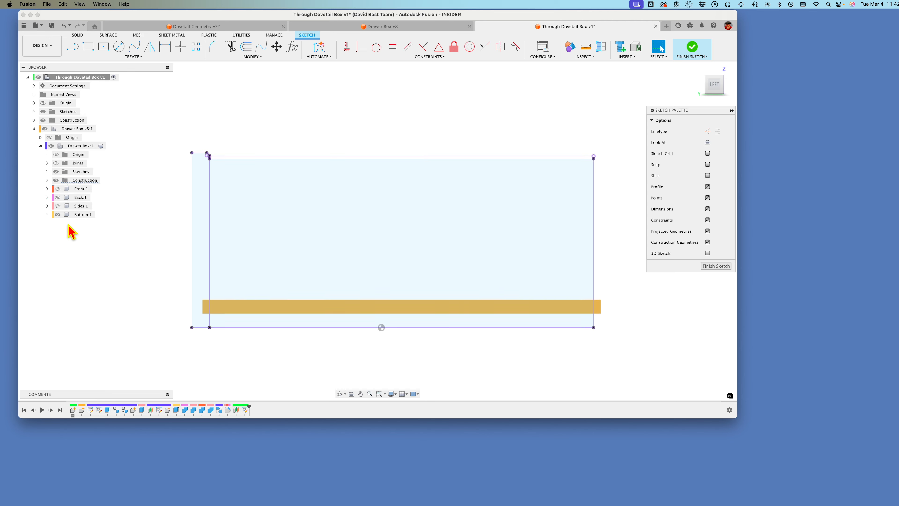
pyautogui.click(57, 214)
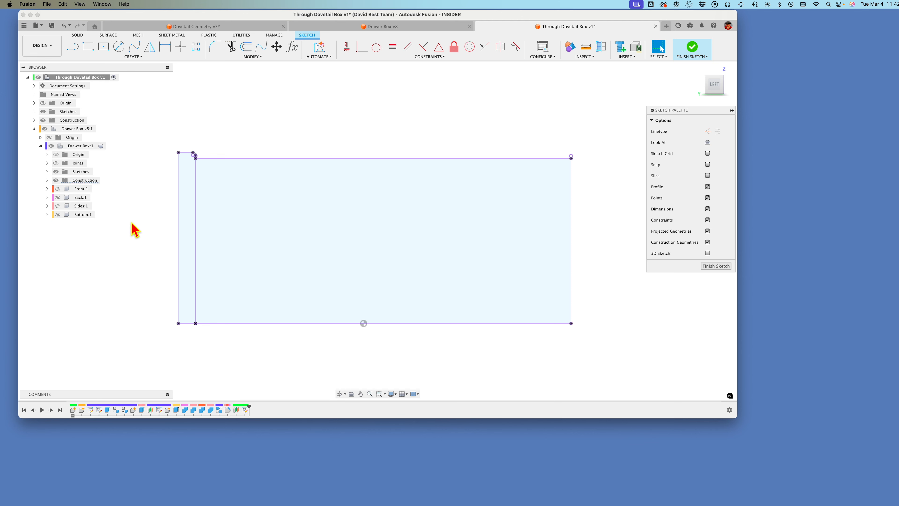
# Step: Convert all projected lines in the sketch to construction geometry
pyautogui.moveTo(155, 122)
pyautogui.mouseDown()
pyautogui.moveTo(542, 305)
pyautogui.moveTo(602, 346)
pyautogui.mouseUp()
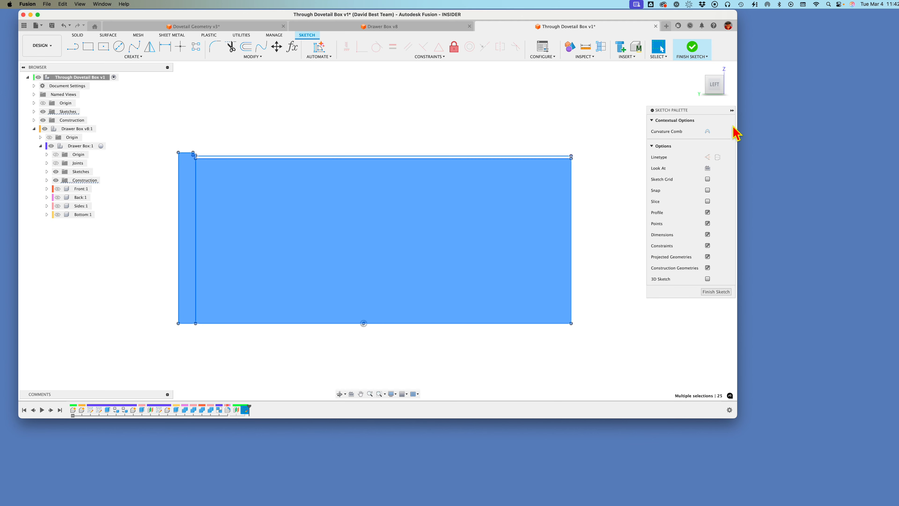
pyautogui.click(707, 159)
pyautogui.click(170, 124)
pyautogui.scroll(3, 170, 271)
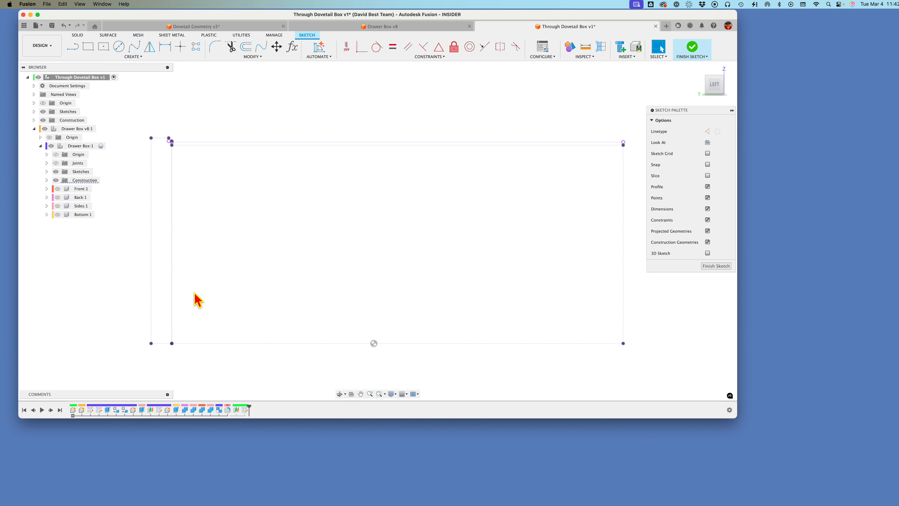
# Step: Draw a horizontal construction line between the midpoints of the two vertical edges of the large projected rectangle
pyautogui.scroll(1, 194, 292)
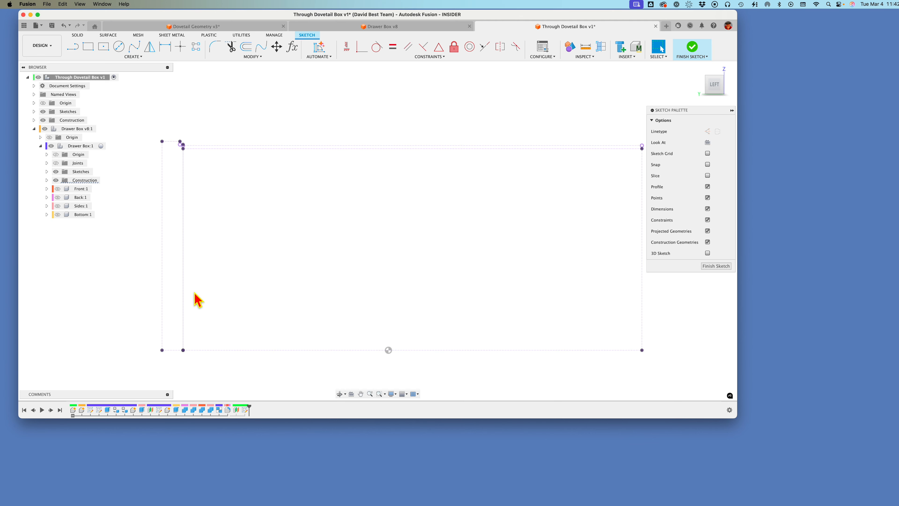
pyautogui.scroll(-2, 213, 293)
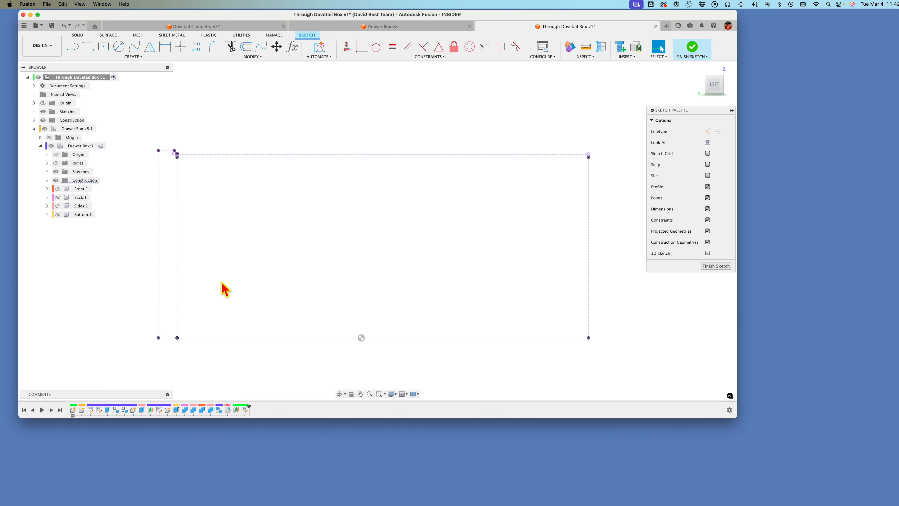
pyautogui.press('l')
pyautogui.press('x')
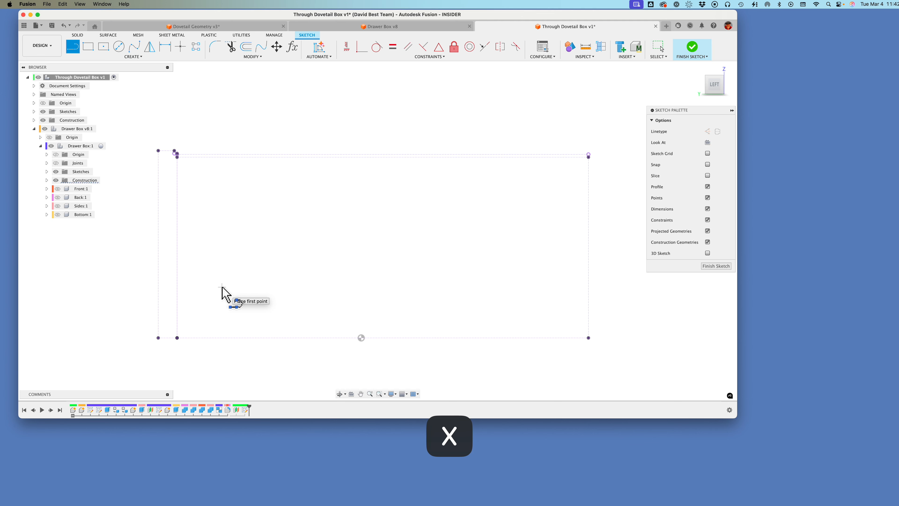
pyautogui.click(177, 236)
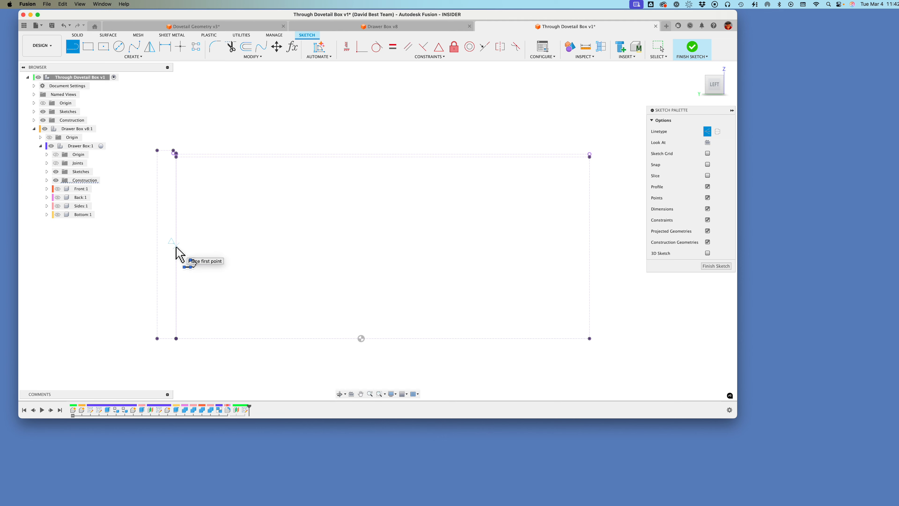
pyautogui.scroll(2, 192, 237)
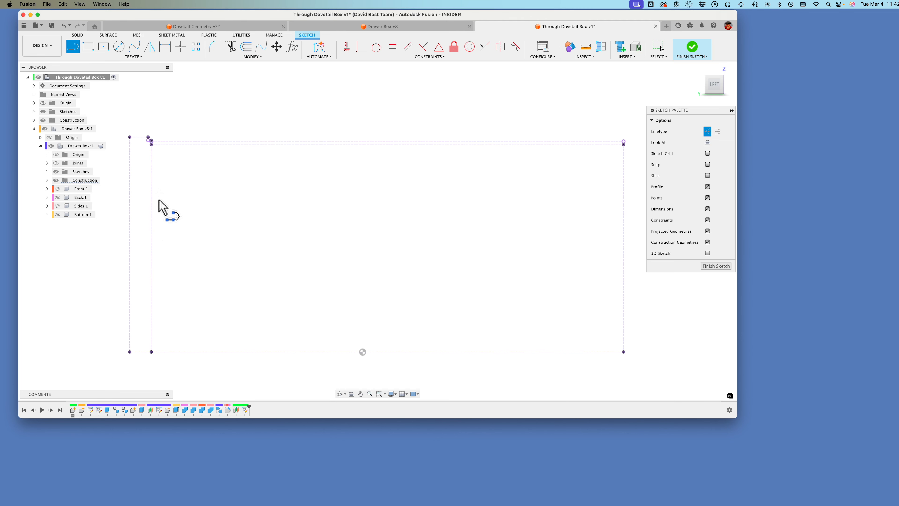
pyautogui.click(152, 249)
pyautogui.scroll(-4, 167, 261)
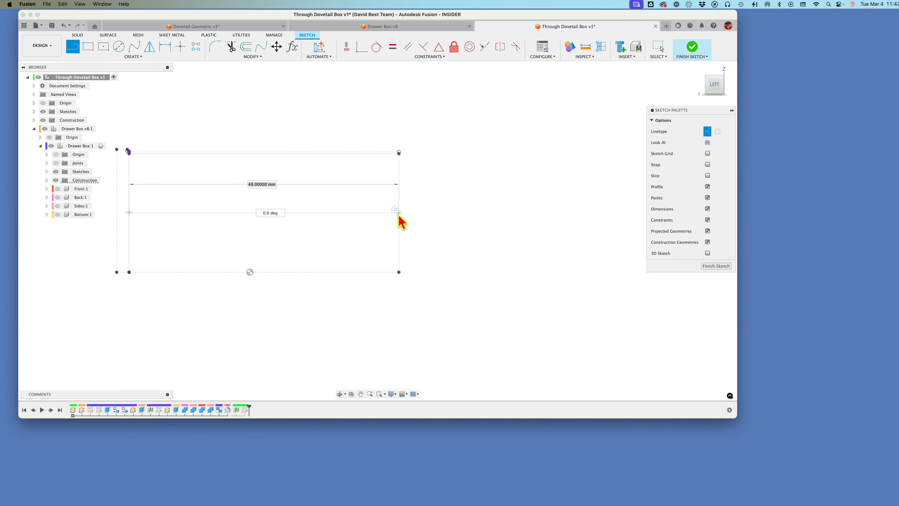
pyautogui.click(399, 213)
pyautogui.scroll(4, 354, 241)
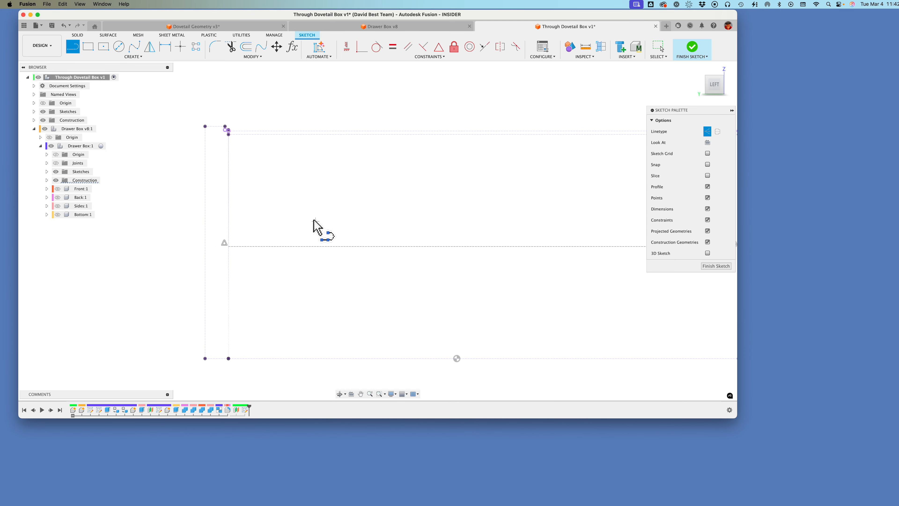
# Step: Add driven dimensions from the horizontal centerline to the rectangle's upper and lower edges
pyautogui.press('d')
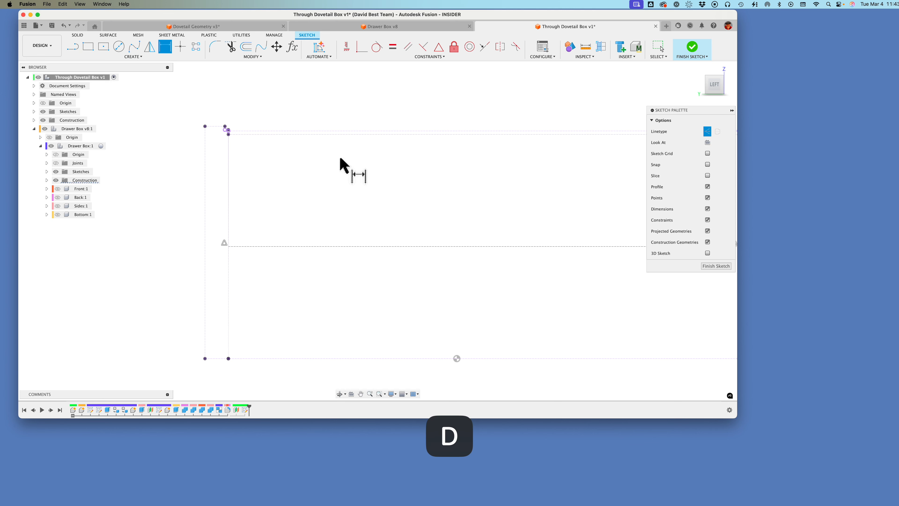
pyautogui.click(359, 135)
pyautogui.click(422, 246)
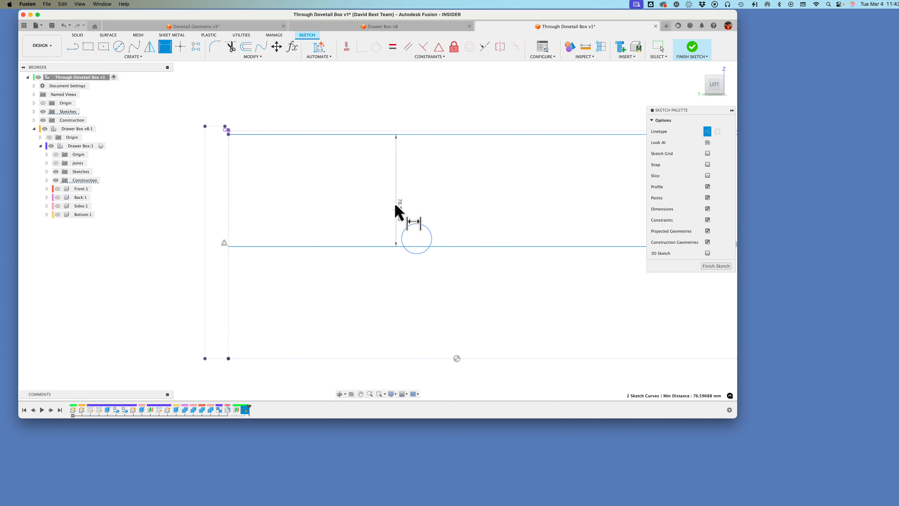
pyautogui.click(403, 198)
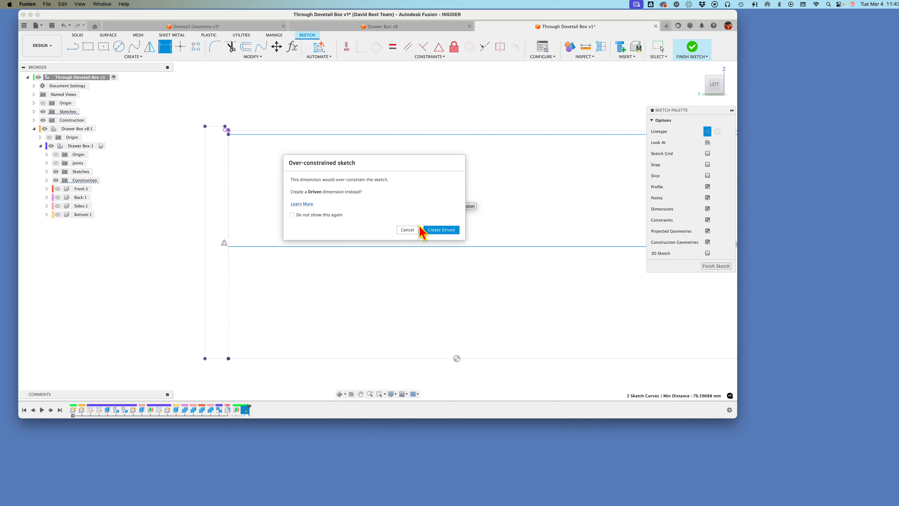
pyautogui.click(441, 231)
pyautogui.scroll(-3, 437, 248)
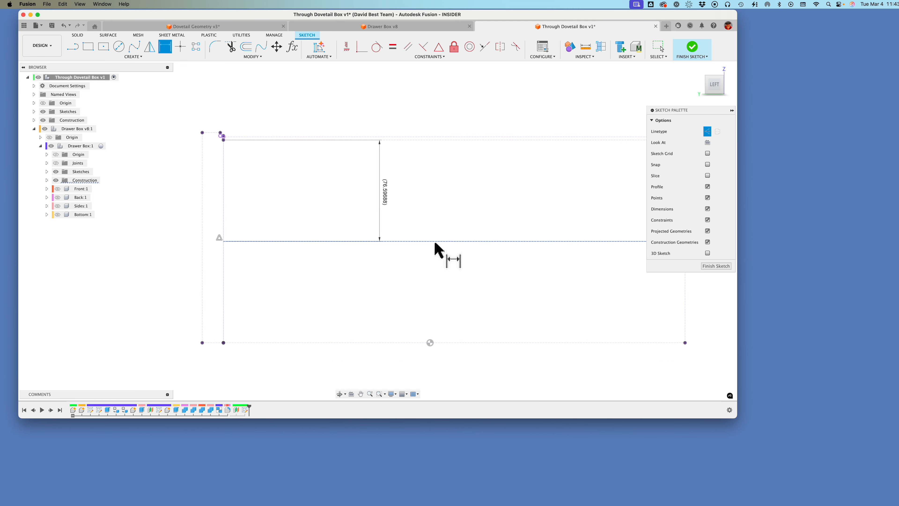
pyautogui.click(368, 228)
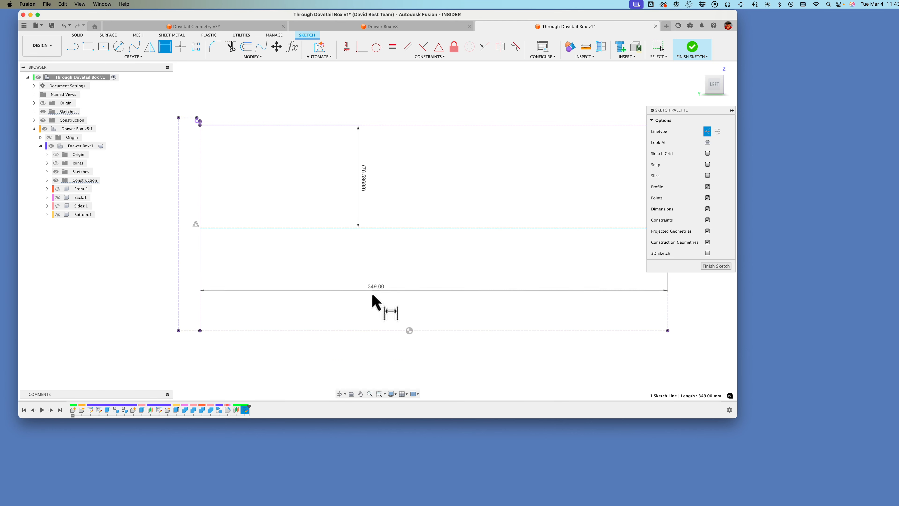
pyautogui.click(366, 331)
pyautogui.click(364, 280)
pyautogui.click(441, 230)
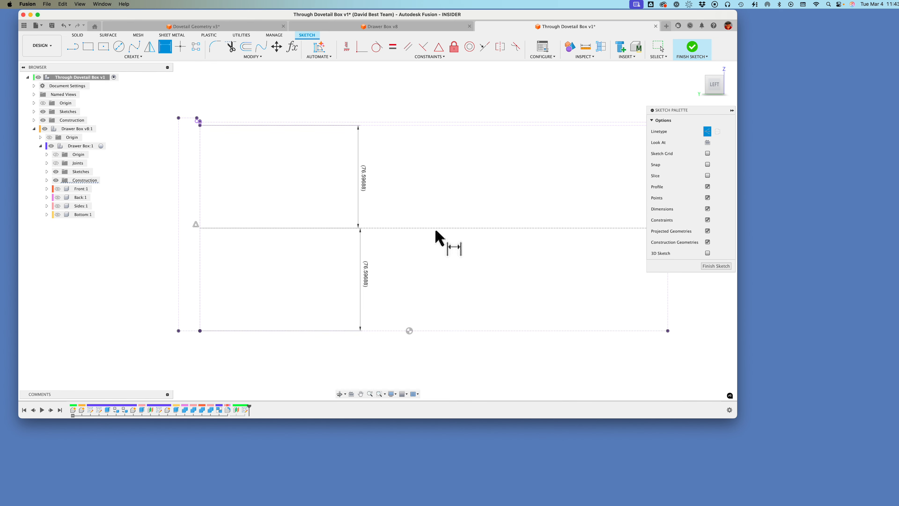
# Step: Delete the two driven dimensions above and below the centerline
pyautogui.scroll(1, 369, 280)
pyautogui.click(362, 186)
pyautogui.press('BackSpace')
pyautogui.click(361, 291)
pyautogui.press('BackSpace')
# Step: Place a sketch point just above the centerline near its end at the Back's projected end face
pyautogui.scroll(1, 217, 268)
pyautogui.scroll(5, 213, 261)
pyautogui.scroll(1, 213, 262)
pyautogui.scroll(-3, 204, 50)
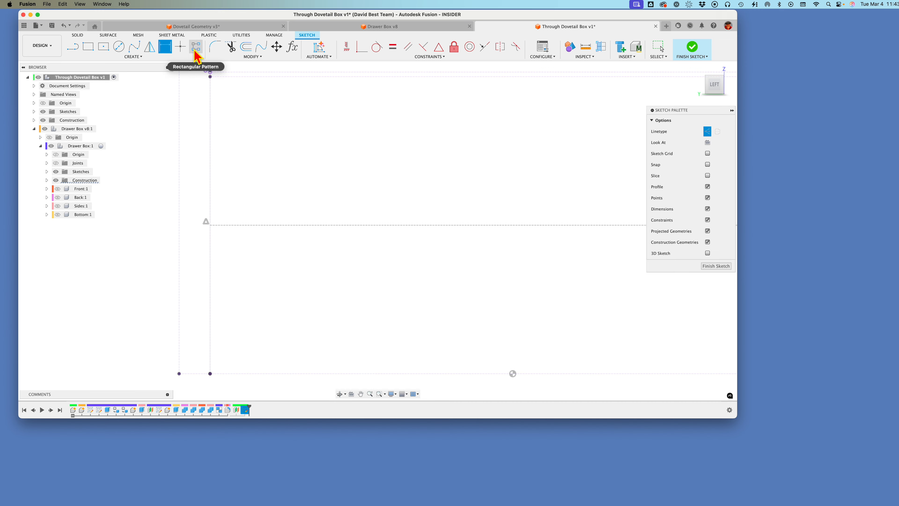
pyautogui.scroll(1, 194, 48)
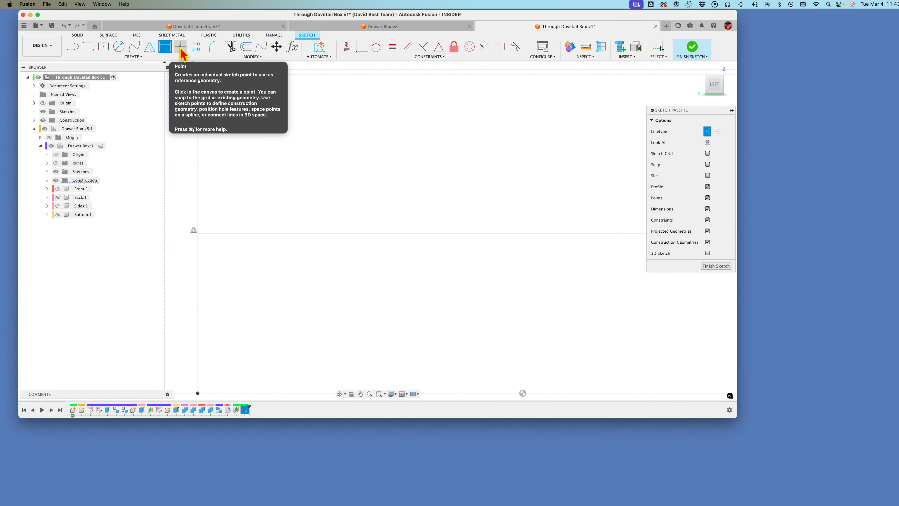
pyautogui.click(181, 47)
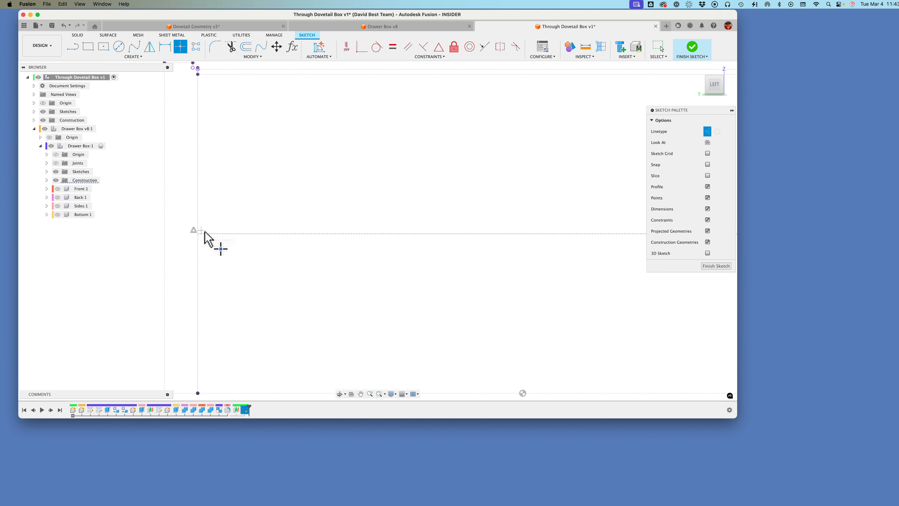
pyautogui.scroll(1, 204, 226)
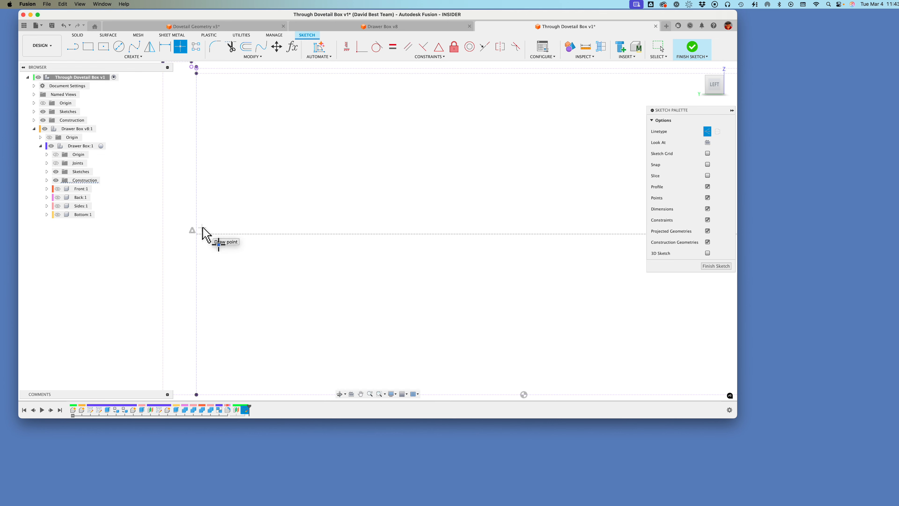
pyautogui.click(203, 226)
pyautogui.scroll(1, 355, 220)
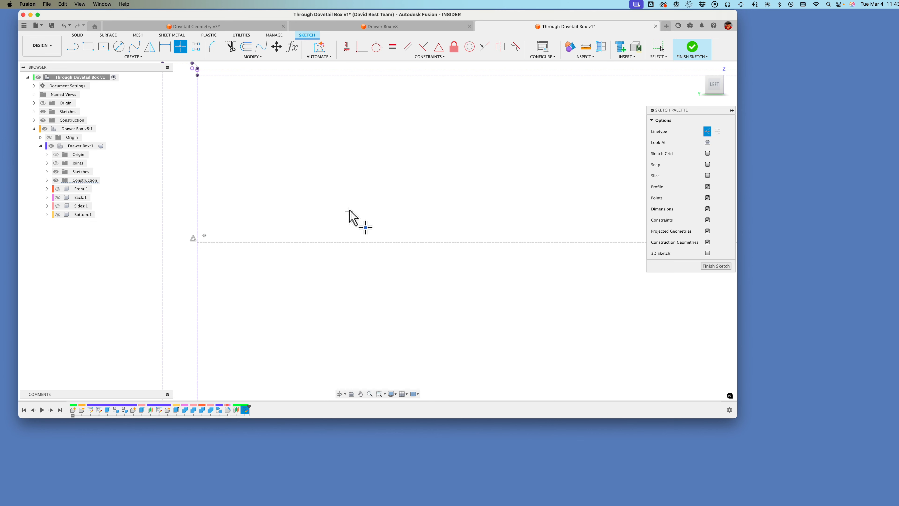
# Step: Constrain the sketch point coincident with the centerline and with the vertical projected line where the centerline ends
pyautogui.click(364, 49)
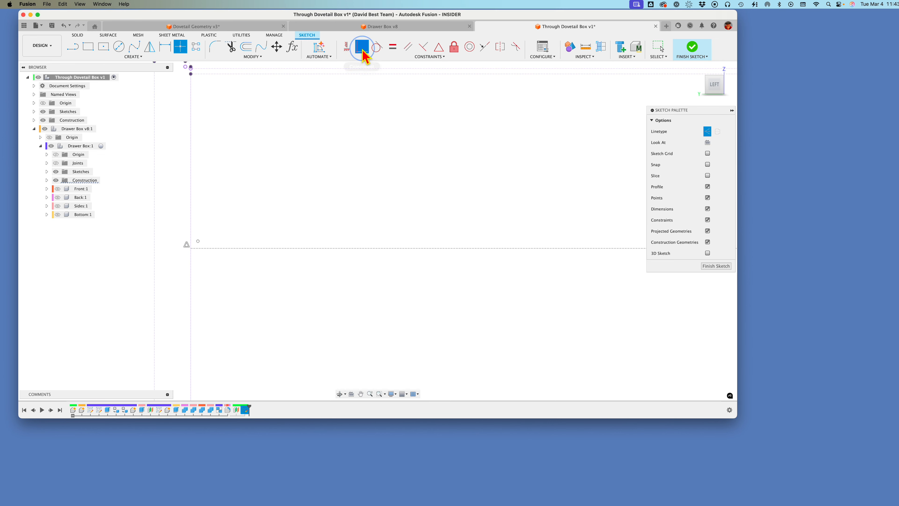
pyautogui.click(198, 245)
pyautogui.click(207, 251)
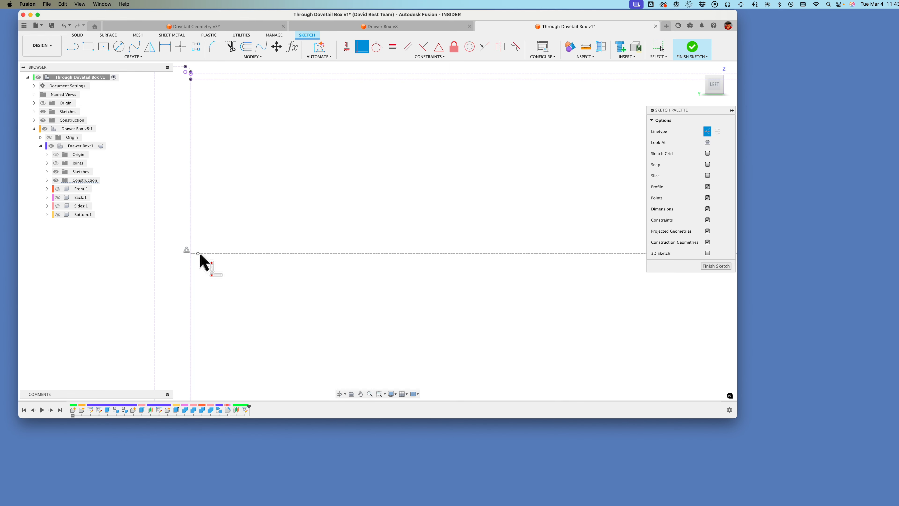
pyautogui.click(198, 254)
pyautogui.click(190, 259)
pyautogui.scroll(1, 216, 263)
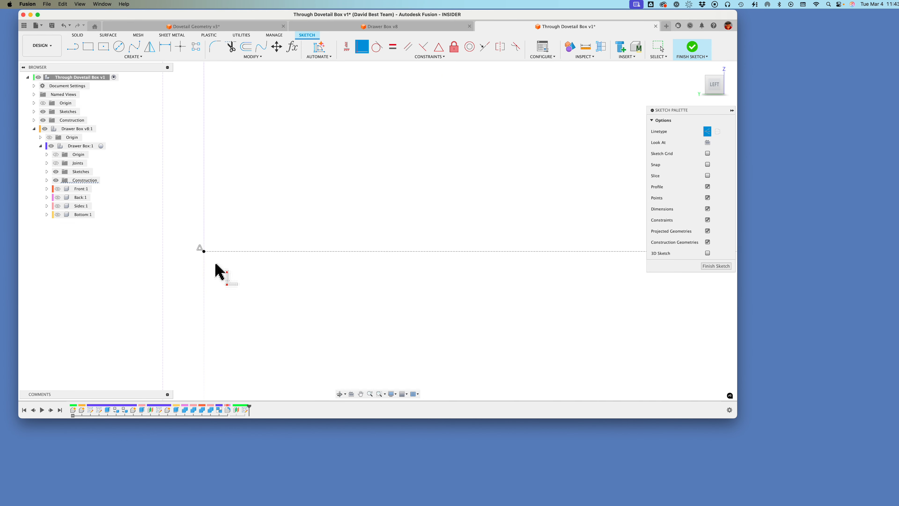
pyautogui.scroll(1, 203, 255)
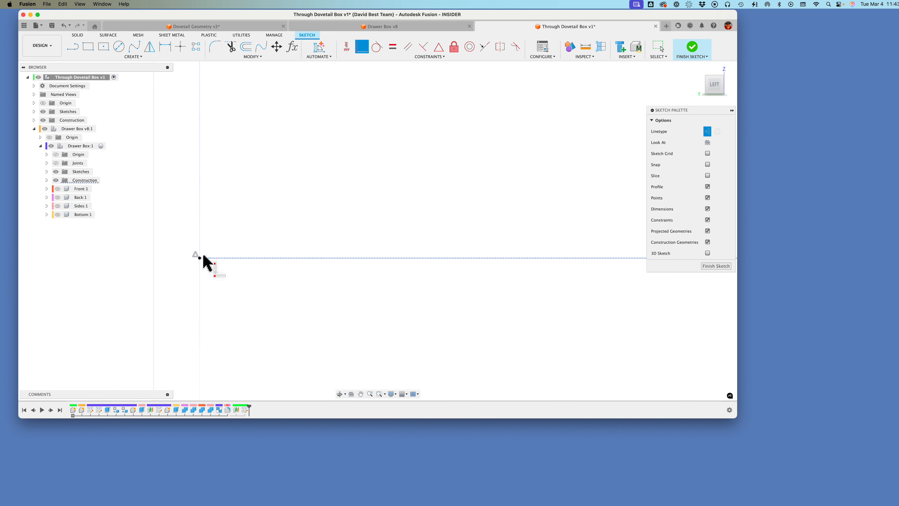
pyautogui.scroll(1, 205, 251)
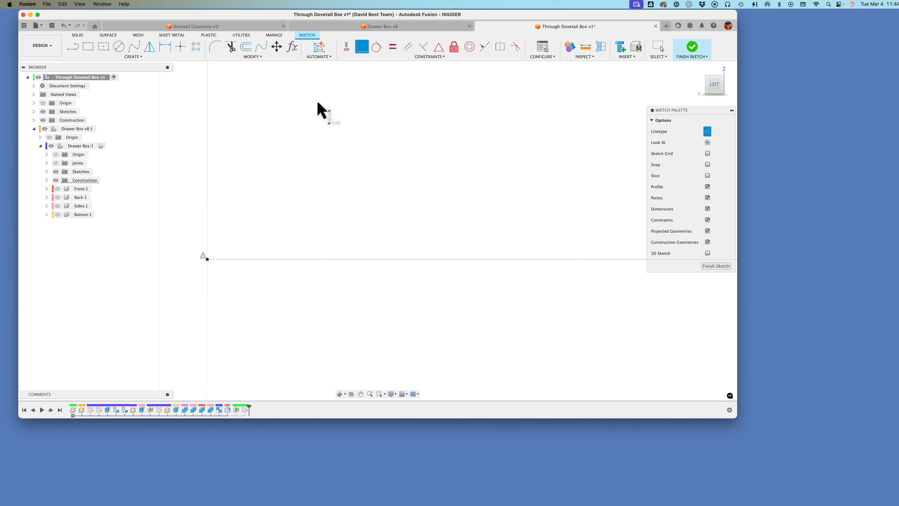
# Step: Draw a solid line sloping about 20° from near the outer projected line to the inner one, plus a vertical line joining it to the centerline's end
pyautogui.scroll(1, 220, 254)
pyautogui.scroll(2, 241, 214)
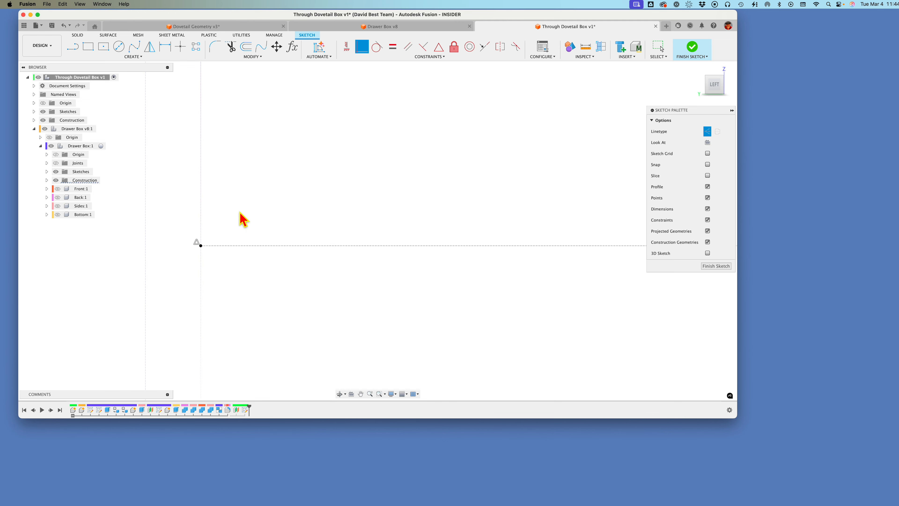
pyautogui.scroll(-3, 76, 64)
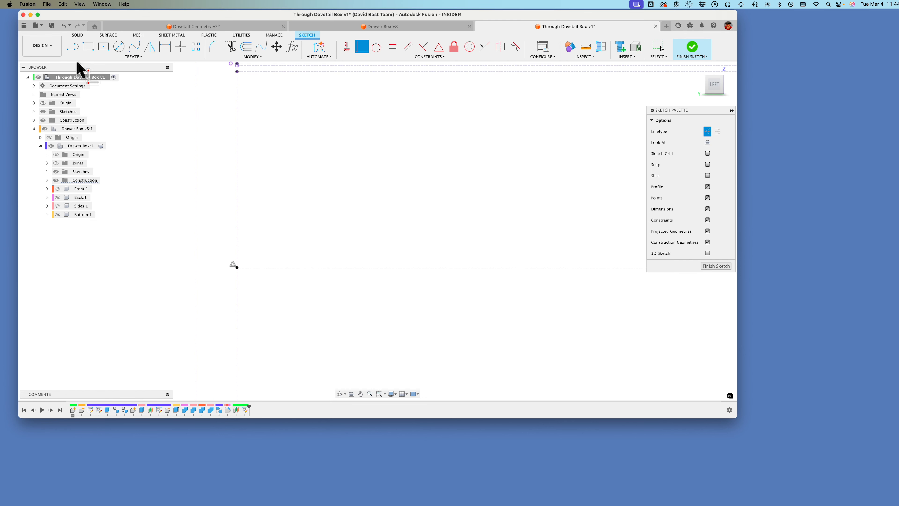
pyautogui.click(708, 134)
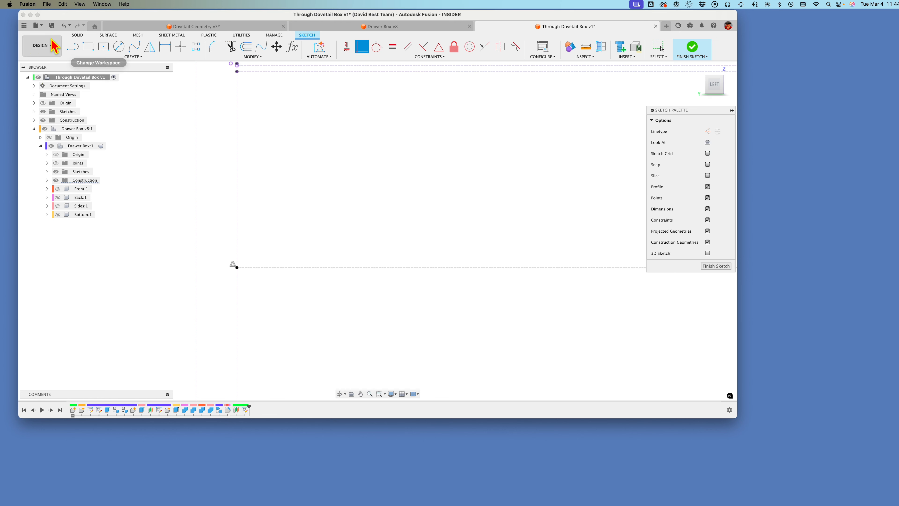
pyautogui.click(73, 47)
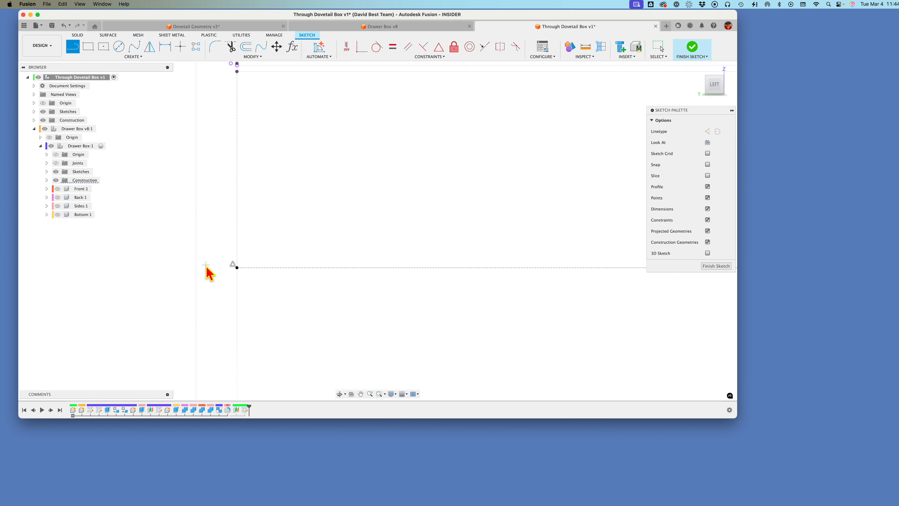
pyautogui.click(200, 220)
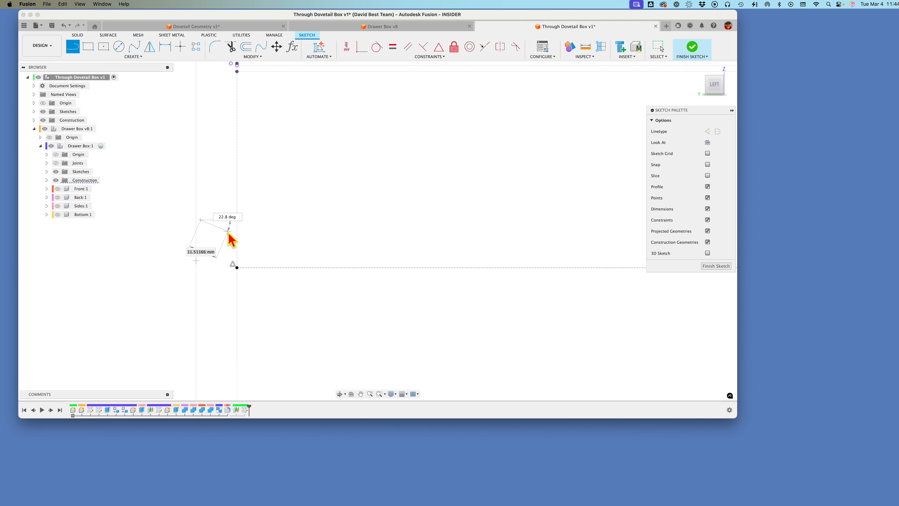
pyautogui.doubleClick(237, 232)
pyautogui.click(237, 268)
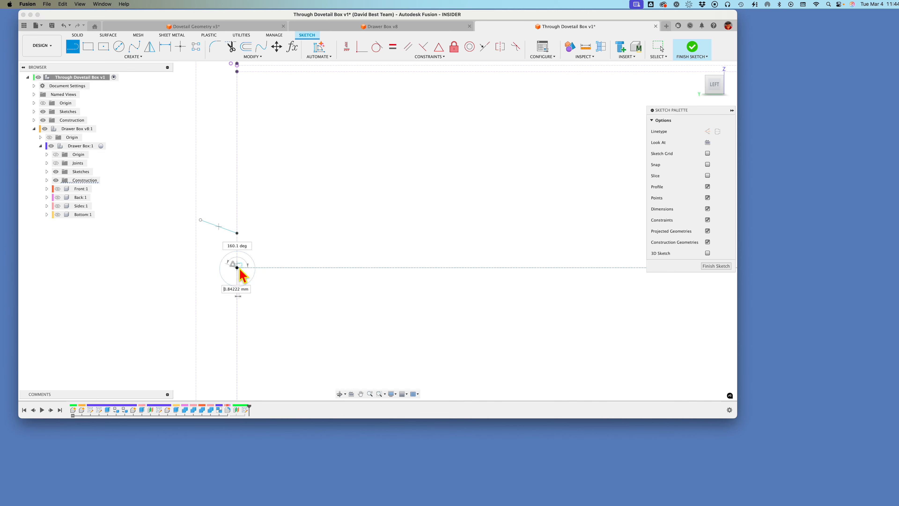
pyautogui.doubleClick(236, 234)
pyautogui.scroll(1, 264, 223)
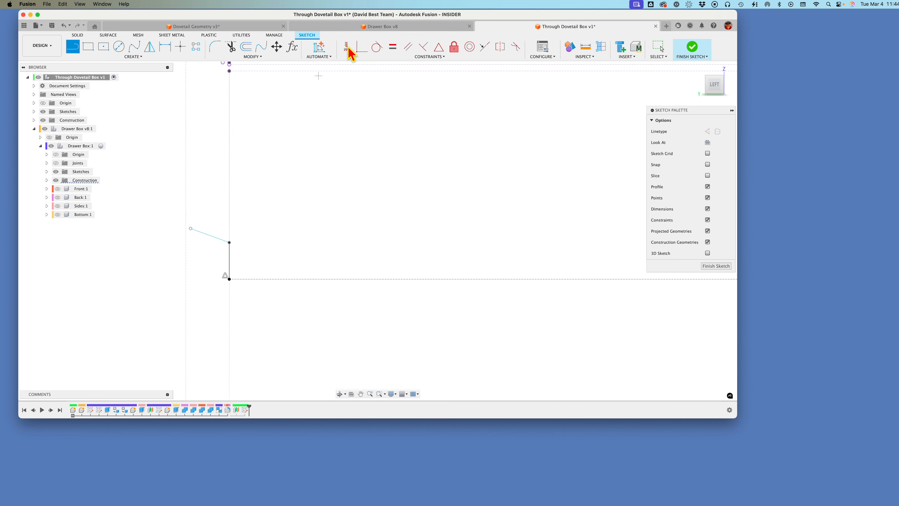
# Step: Constrain the sloped line's free end coincident with the outer vertical projected line
pyautogui.click(362, 50)
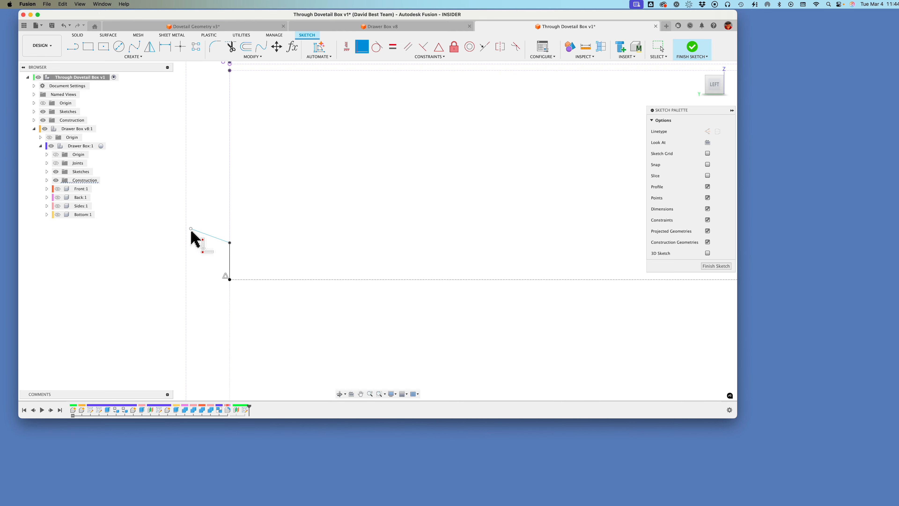
pyautogui.click(191, 229)
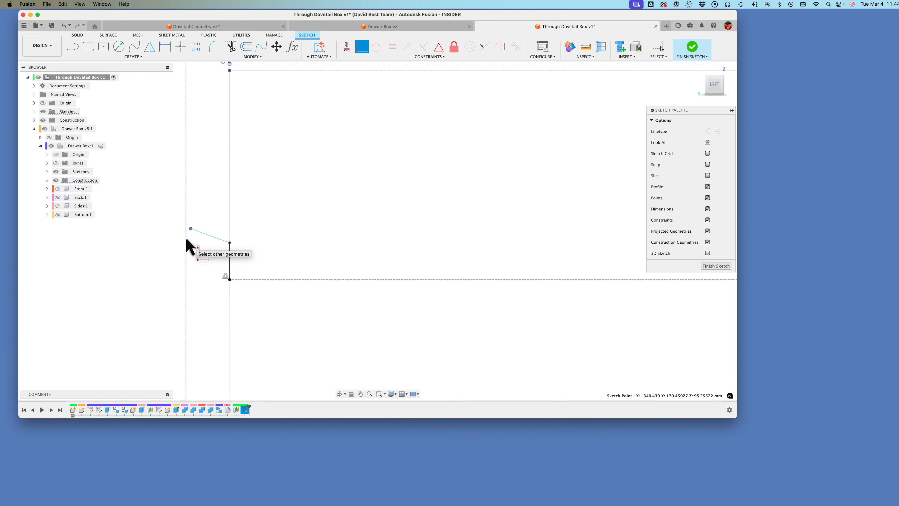
pyautogui.click(186, 245)
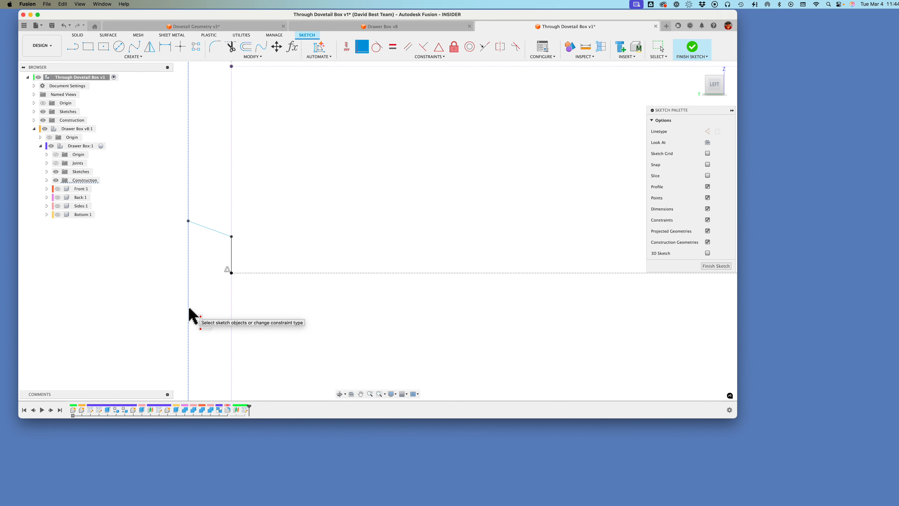
pyautogui.scroll(-2, 188, 309)
pyautogui.scroll(2, 183, 311)
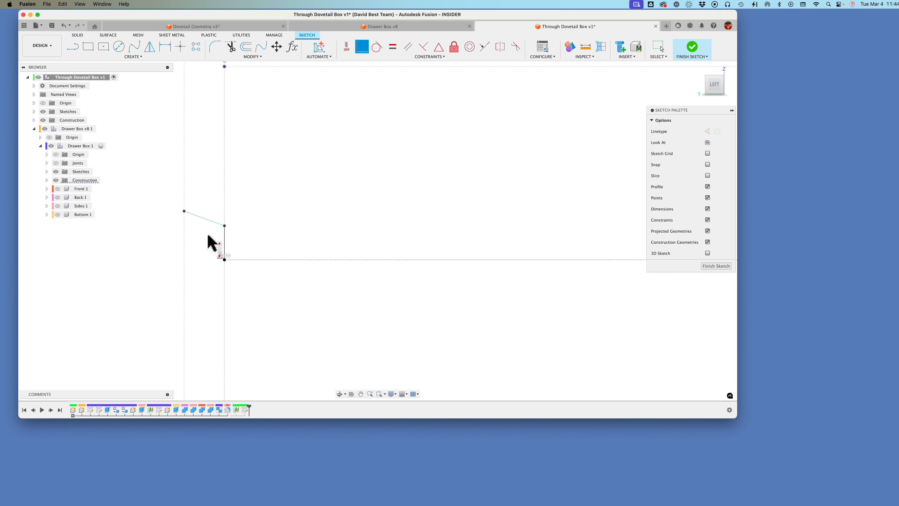
# Step: Dimension the angle between the sloped line and the horizontal centerline as 8 degrees
pyautogui.press('d')
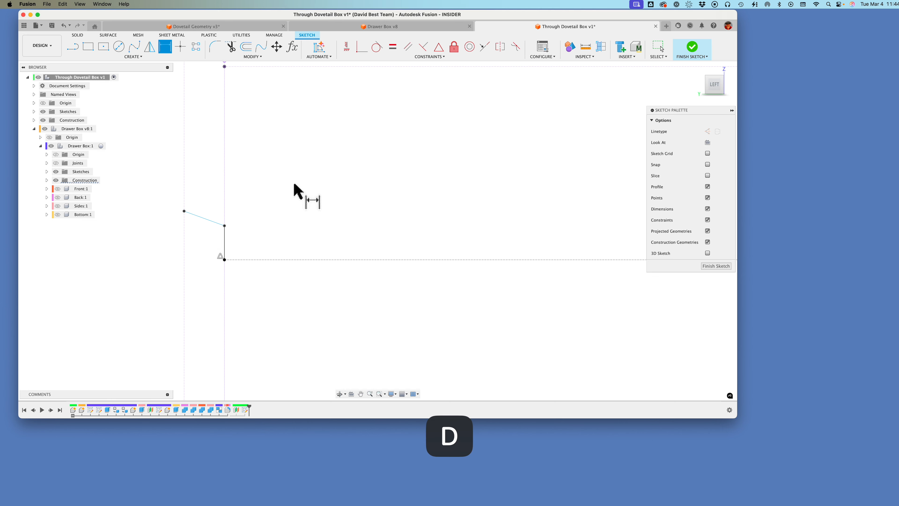
pyautogui.click(206, 219)
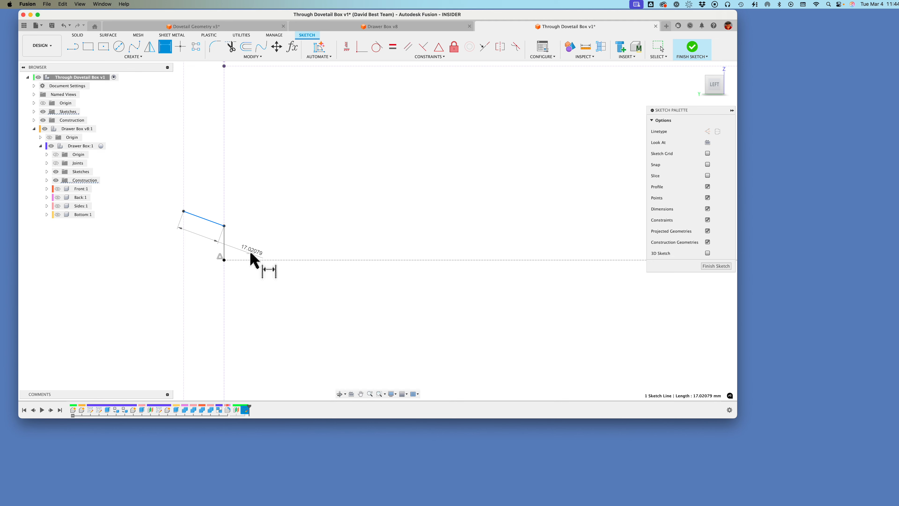
pyautogui.click(245, 259)
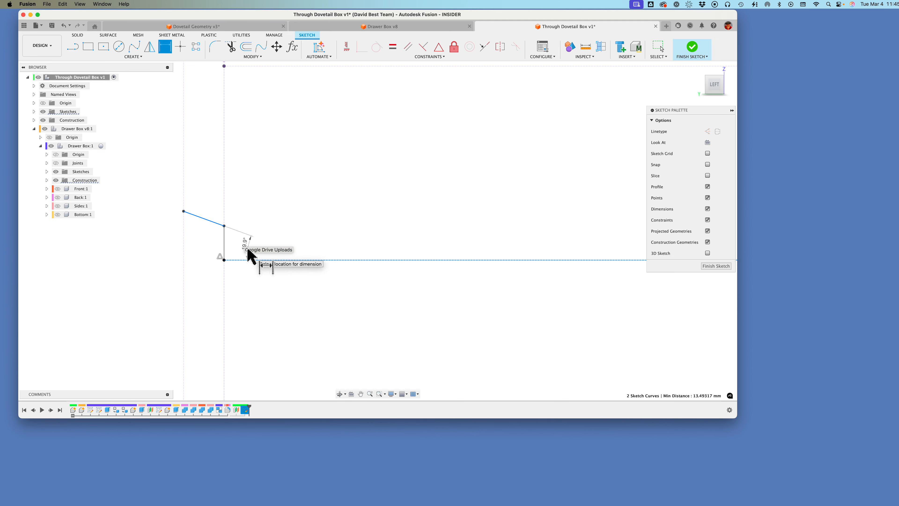
pyautogui.click(271, 259)
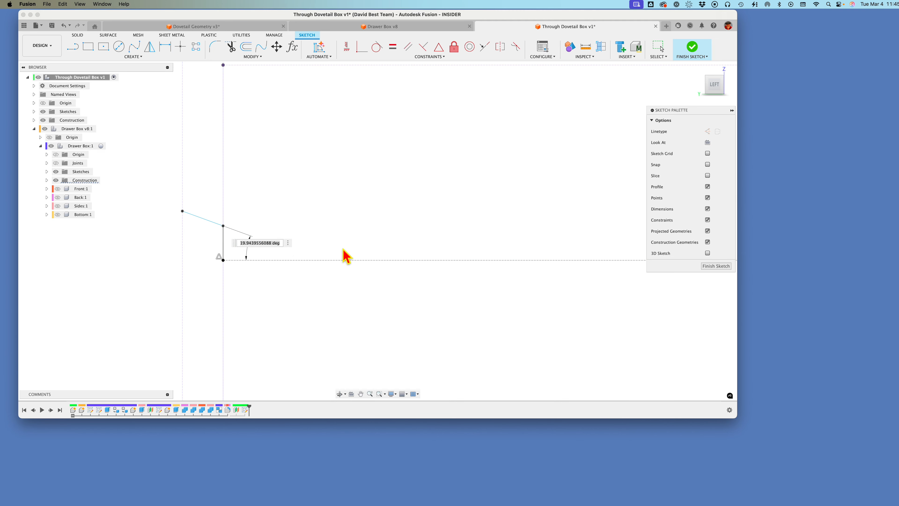
pyautogui.write('8')
pyautogui.press('Return')
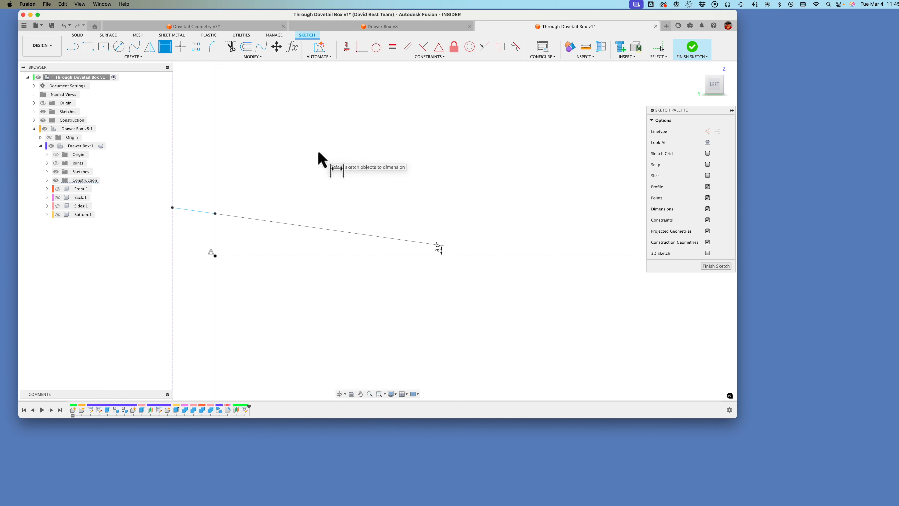
# Step: Dimension the short vertical line above the centerline's end to 8 mm
pyautogui.press('d')
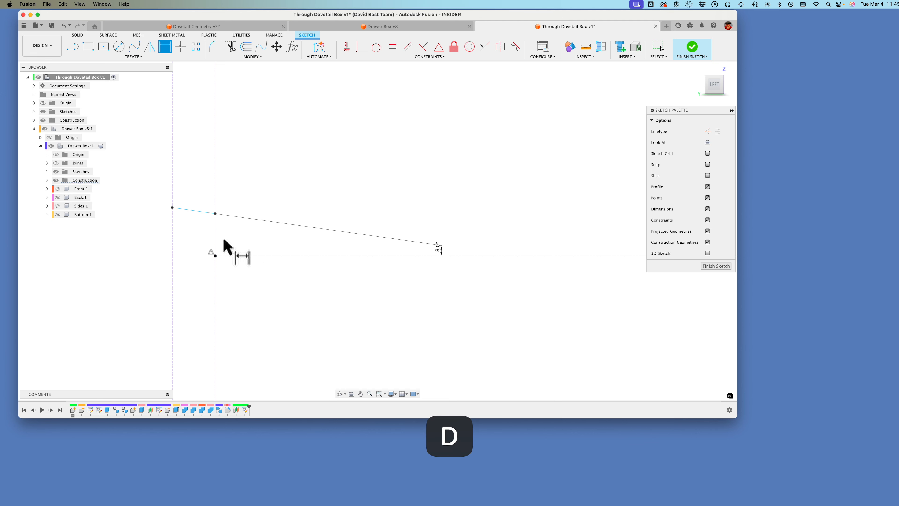
pyautogui.click(216, 236)
pyautogui.click(227, 244)
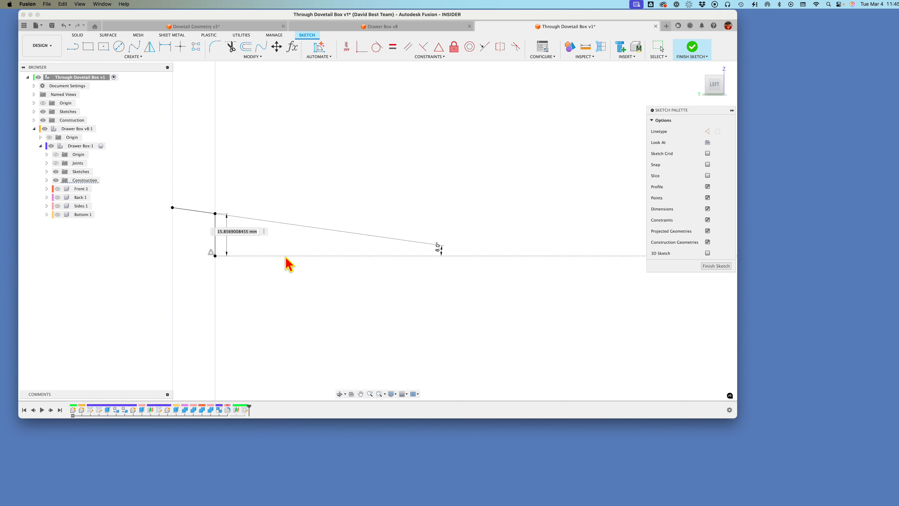
pyautogui.write('8')
pyautogui.press('Return')
pyautogui.scroll(-5, 289, 264)
pyautogui.scroll(5, 289, 264)
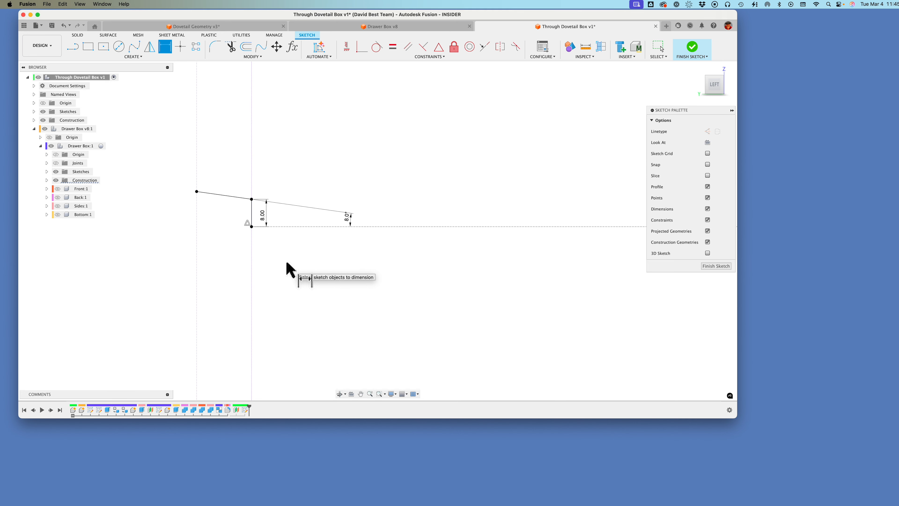
# Step: Draw a horizontal construction line about 24 mm long from the centerline's end outward past the outer projected line
pyautogui.press('l')
pyautogui.press('x')
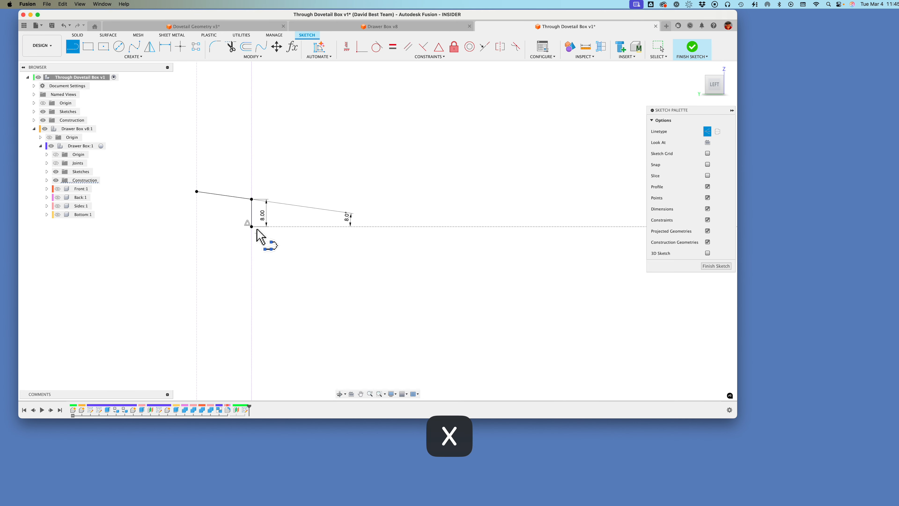
pyautogui.moveTo(252, 226); pyautogui.dragTo(170, 226)
pyautogui.press('Escape')
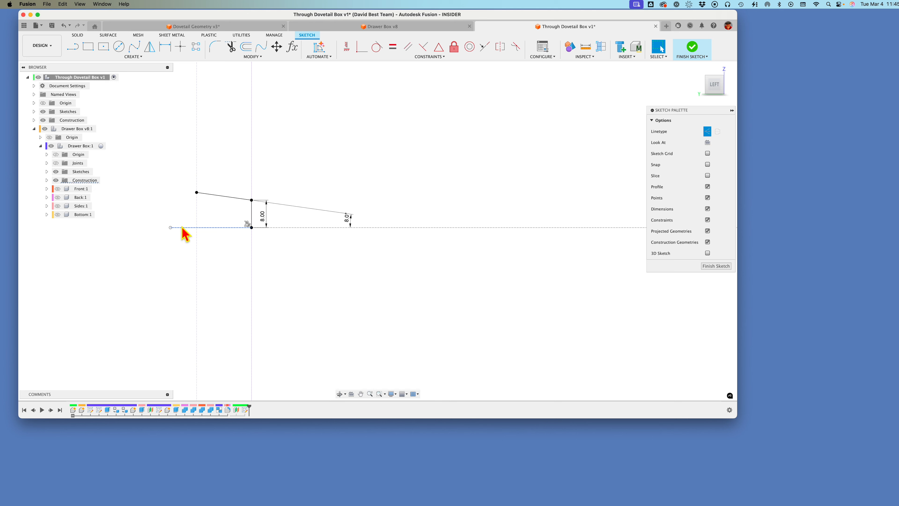
# Step: Try to add a horizontal constraint to the new construction line
pyautogui.click(347, 48)
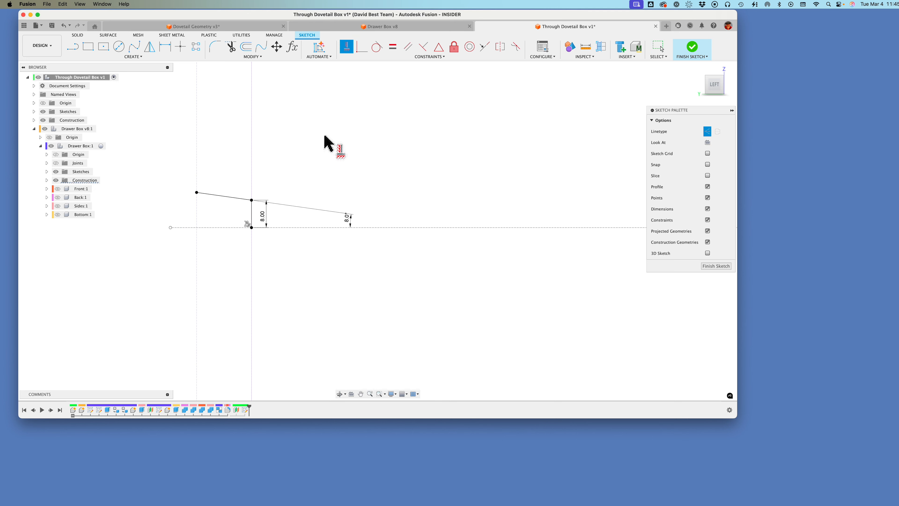
pyautogui.click(181, 228)
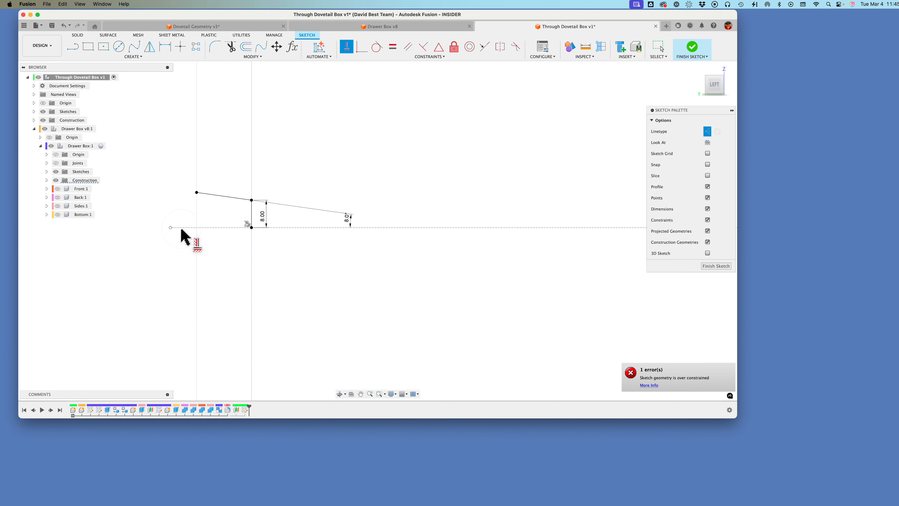
pyautogui.scroll(1, 341, 297)
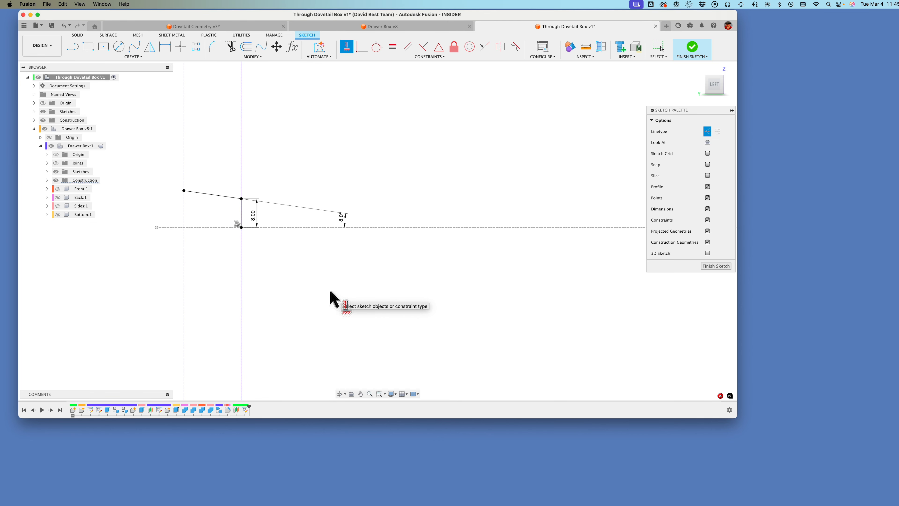
pyautogui.scroll(-1, 339, 304)
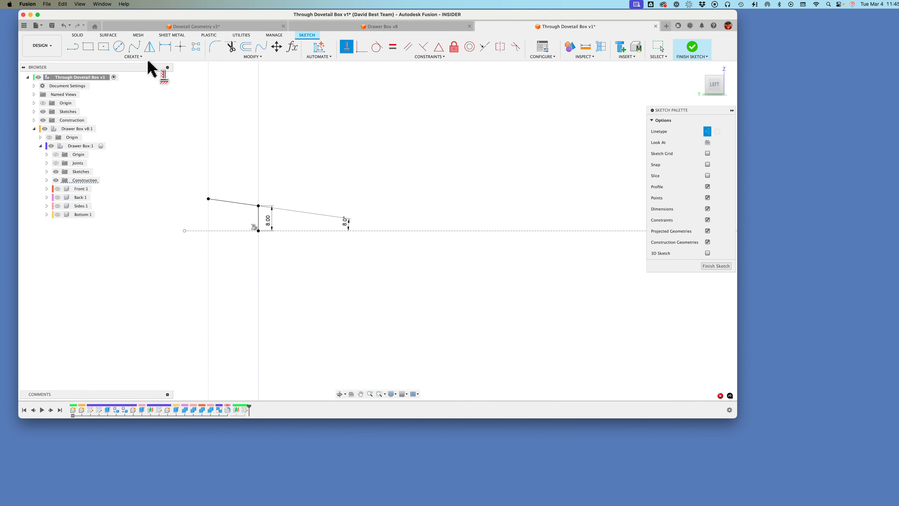
pyautogui.press('Escape')
# Step: Mirror the sloped and vertical dovetail lines across the short horizontal construction line
pyautogui.moveTo(178, 174); pyautogui.dragTo(260, 238)
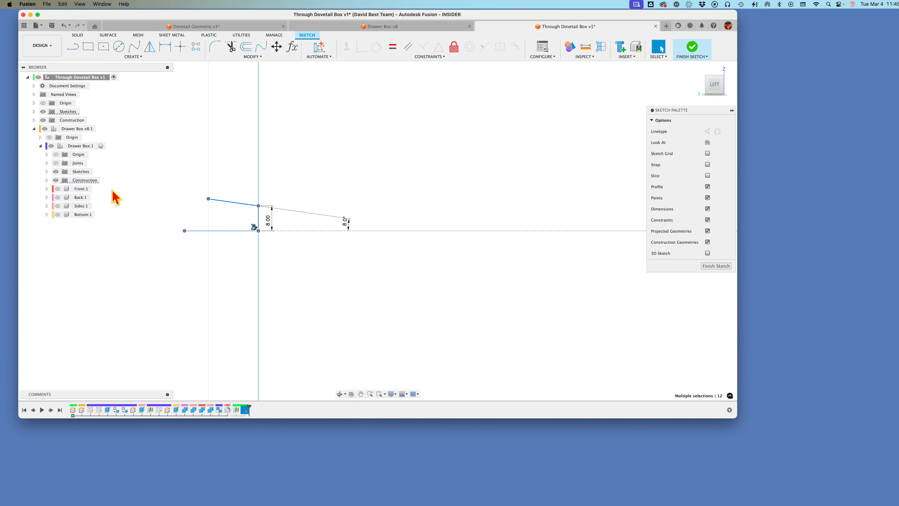
pyautogui.press('x')
pyautogui.moveTo(202, 189); pyautogui.dragTo(265, 246)
pyautogui.click(150, 47)
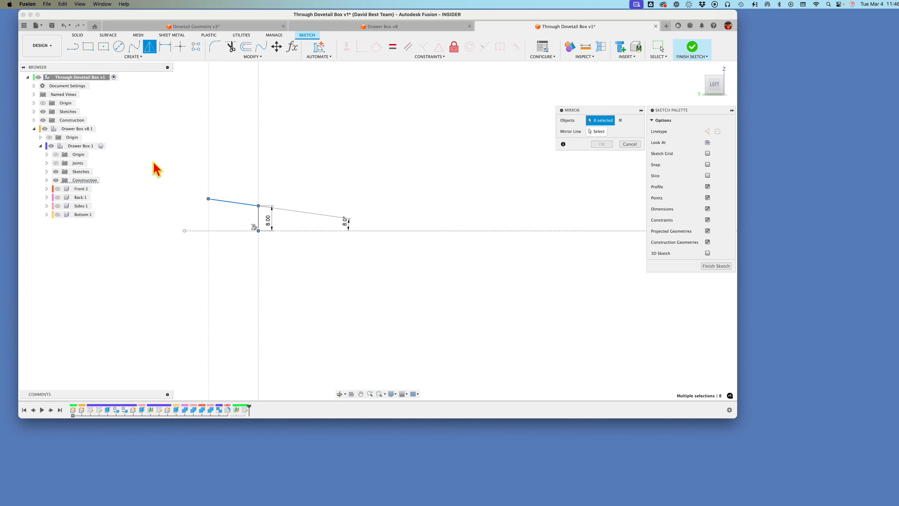
pyautogui.click(598, 133)
pyautogui.click(214, 231)
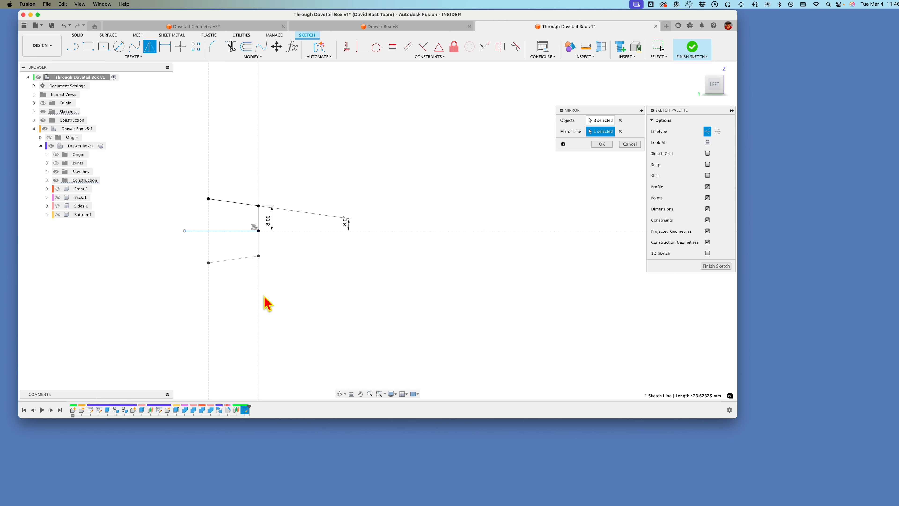
pyautogui.click(605, 144)
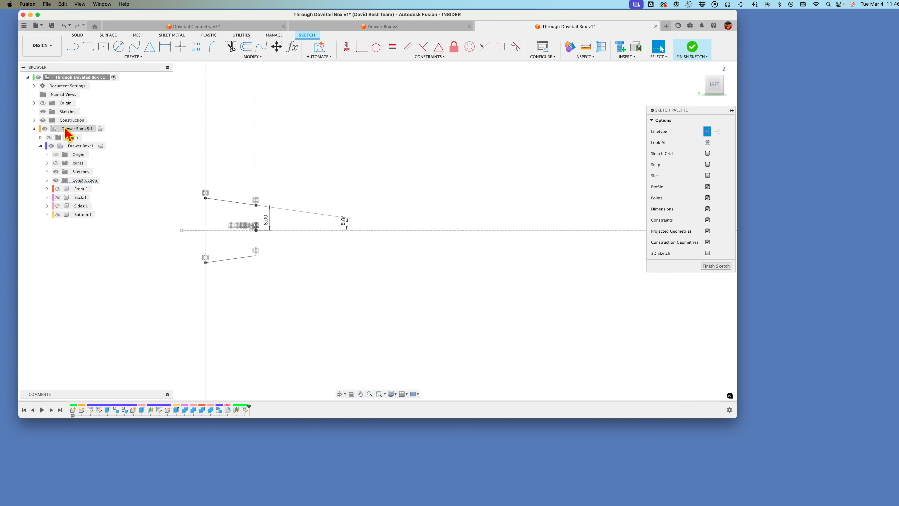
# Step: Close the dovetail profile with a solid vertical line between the outer ends of the two sloped lines
pyautogui.click(106, 121)
pyautogui.press('l')
pyautogui.press('x')
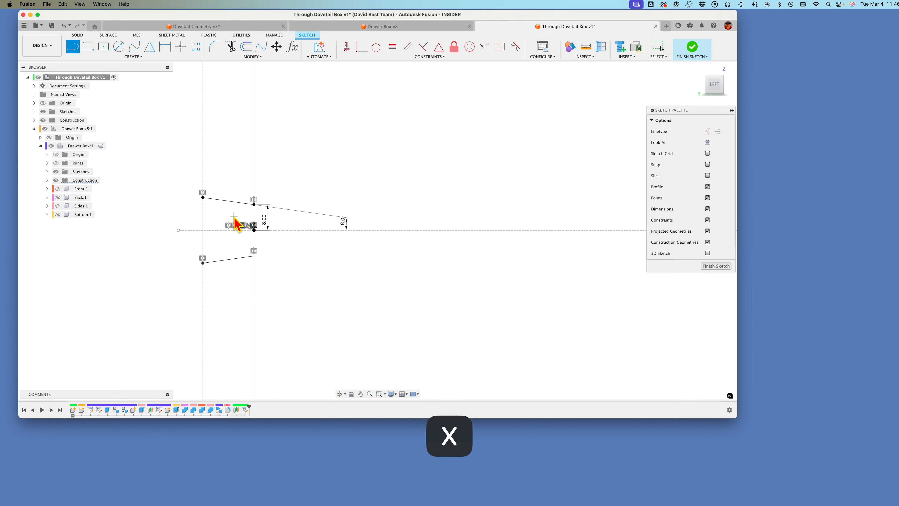
pyautogui.click(203, 198)
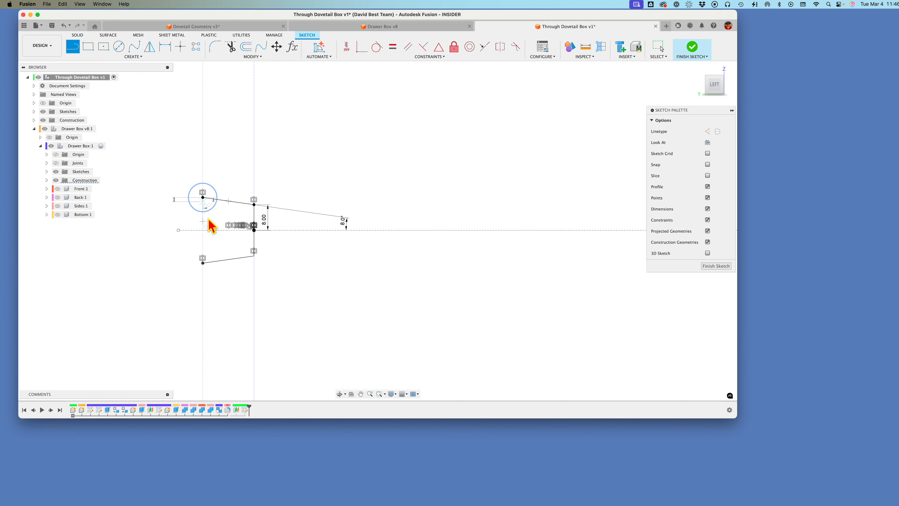
pyautogui.click(203, 263)
pyautogui.scroll(-4, 306, 292)
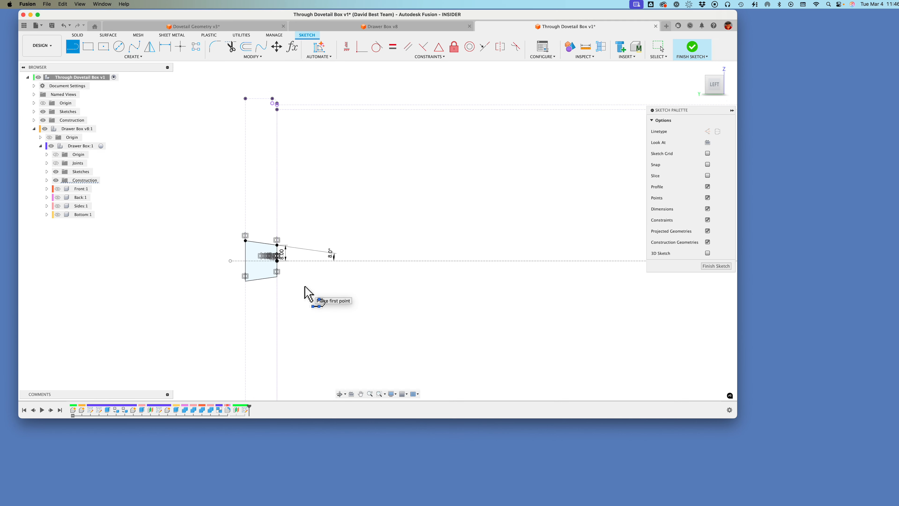
pyautogui.scroll(-2, 307, 290)
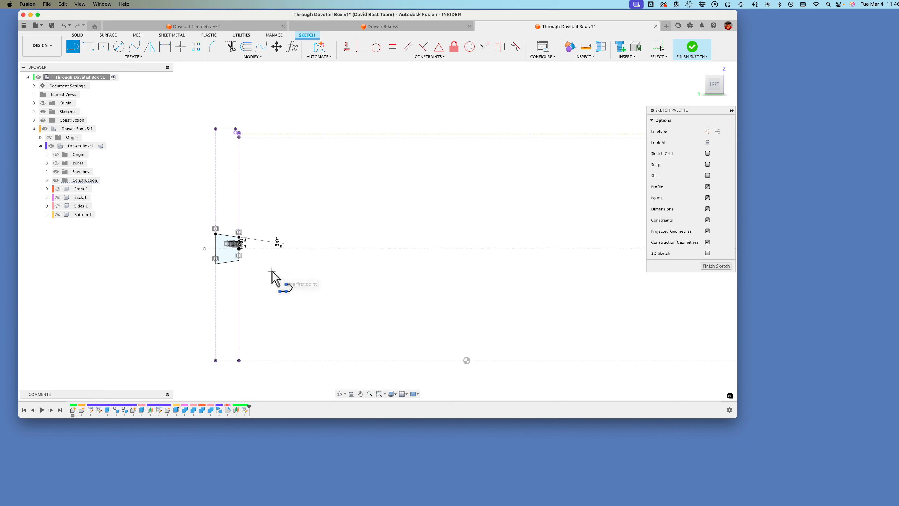
pyautogui.scroll(3, 267, 286)
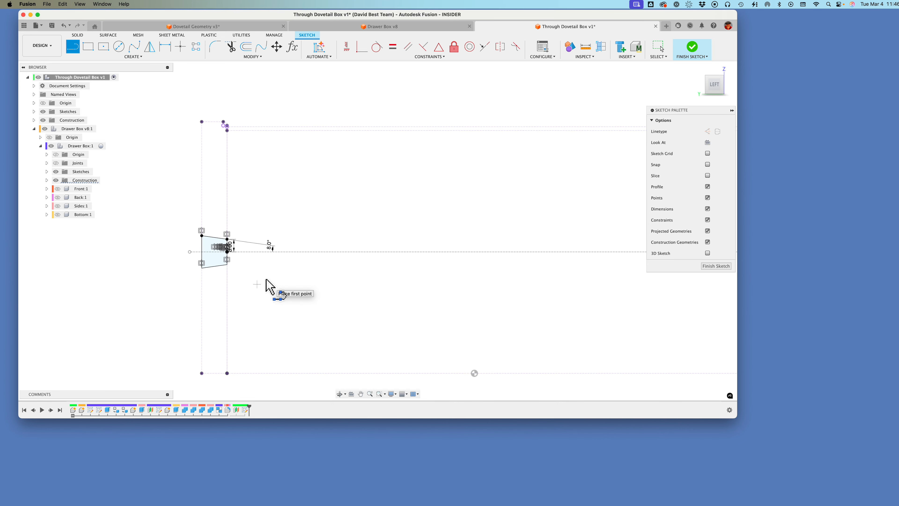
pyautogui.scroll(1, 263, 279)
pyautogui.moveTo(232, 254); pyautogui.dragTo(235, 257, button='middle')
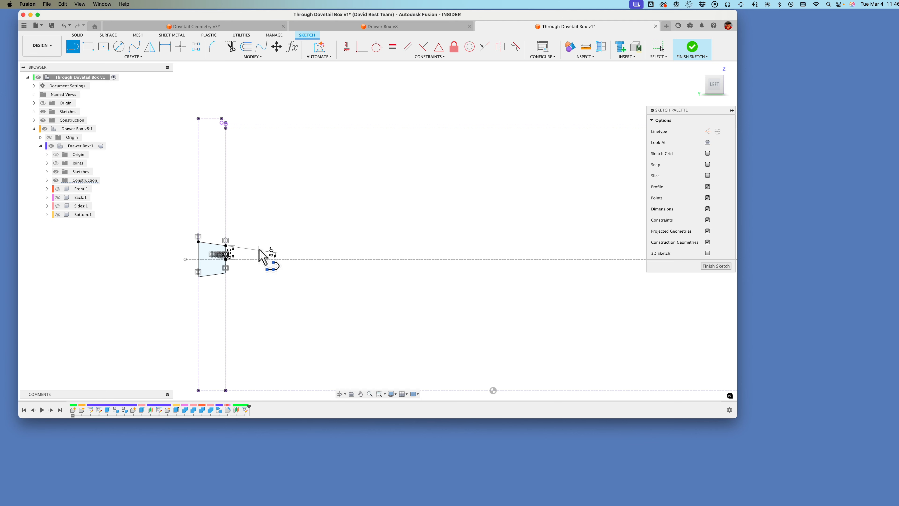
pyautogui.scroll(5, 230, 236)
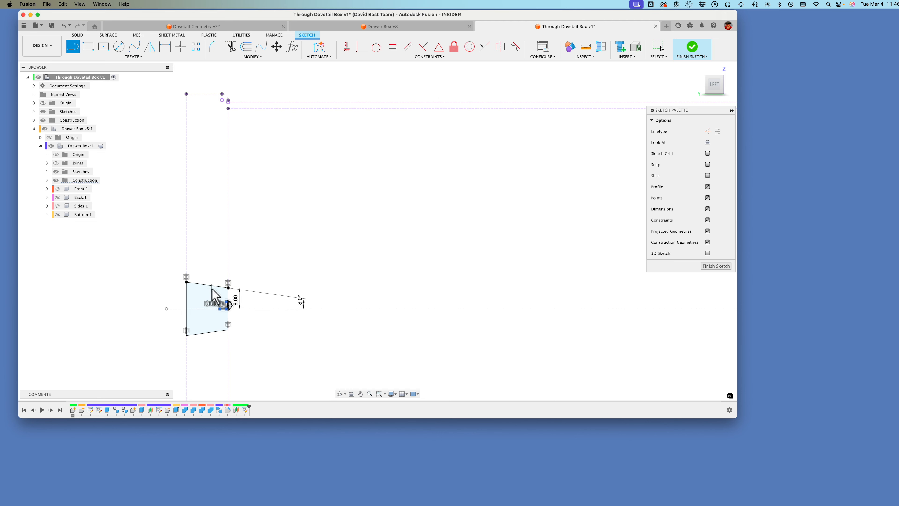
pyautogui.scroll(1, 237, 264)
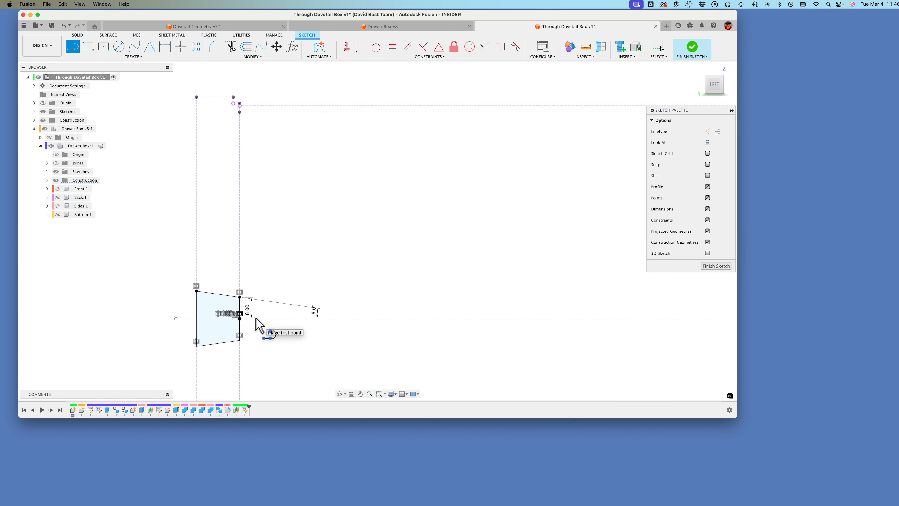
pyautogui.scroll(1, 262, 321)
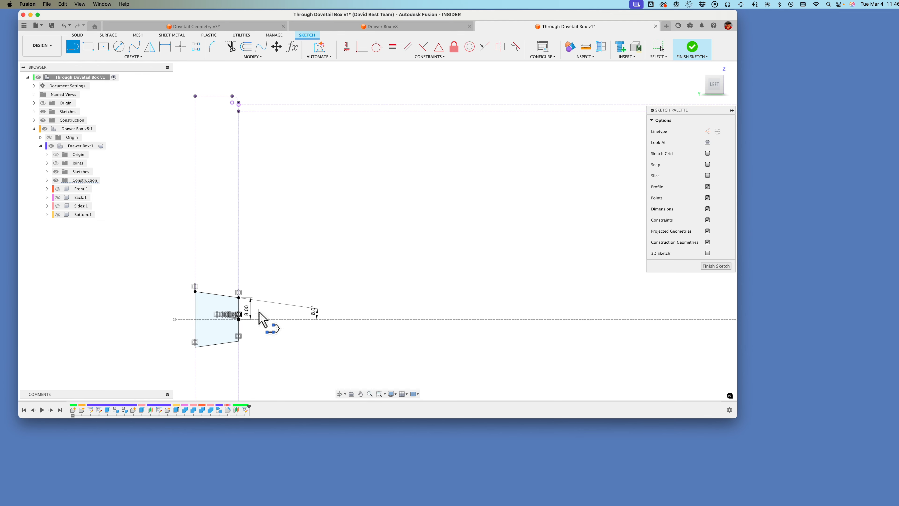
pyautogui.scroll(-2, 226, 250)
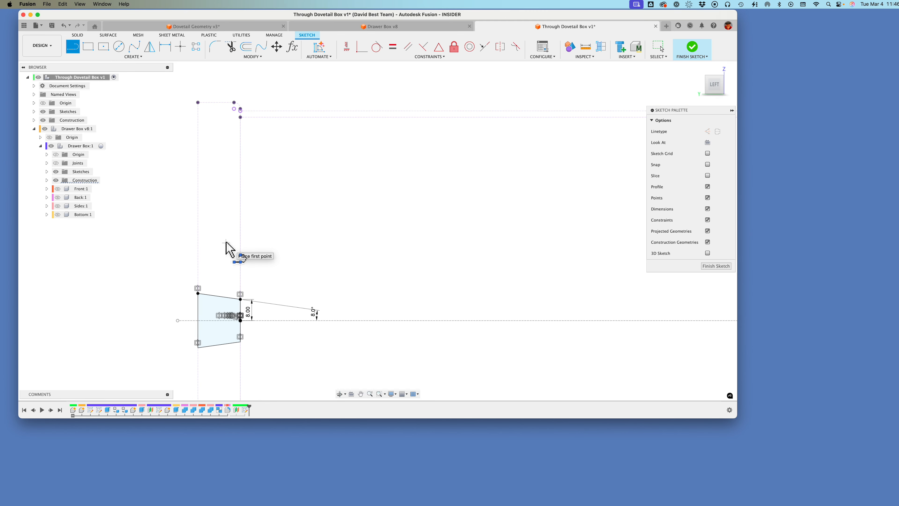
pyautogui.scroll(-1, 250, 249)
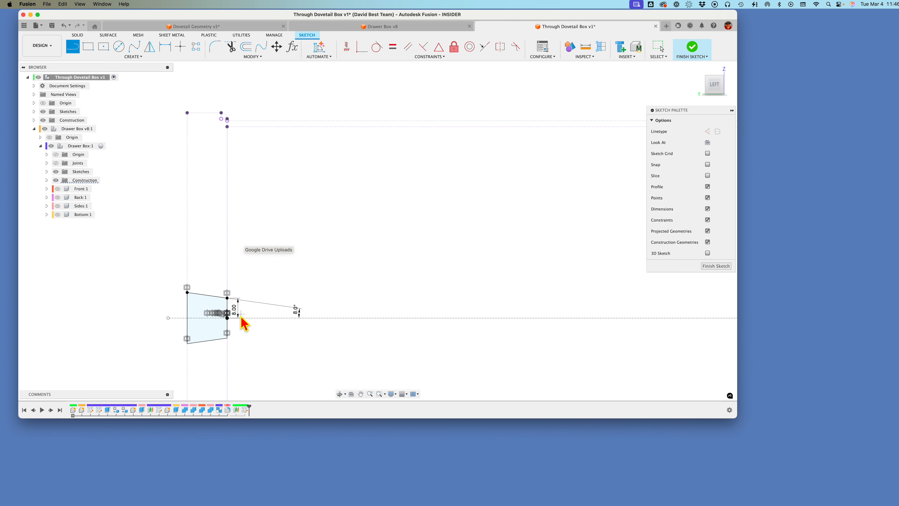
pyautogui.scroll(1, 305, 255)
pyautogui.scroll(1, 229, 305)
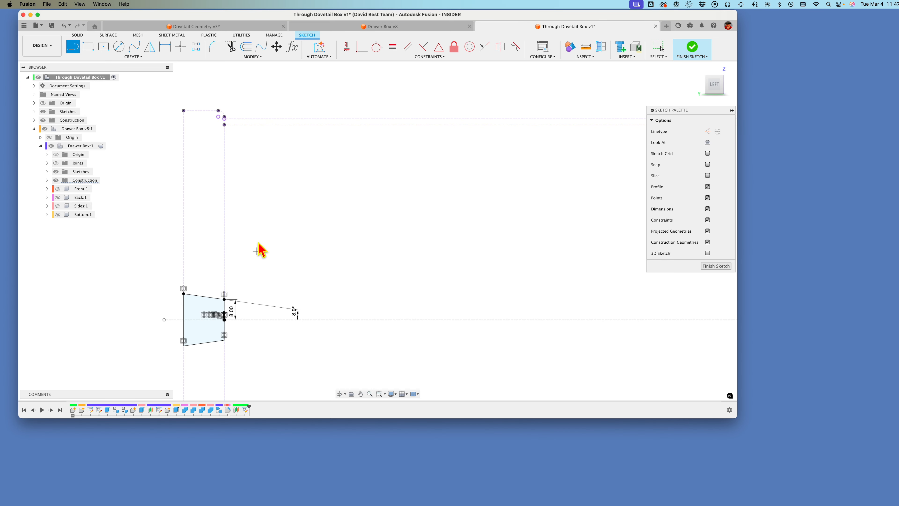
pyautogui.scroll(-1, 263, 226)
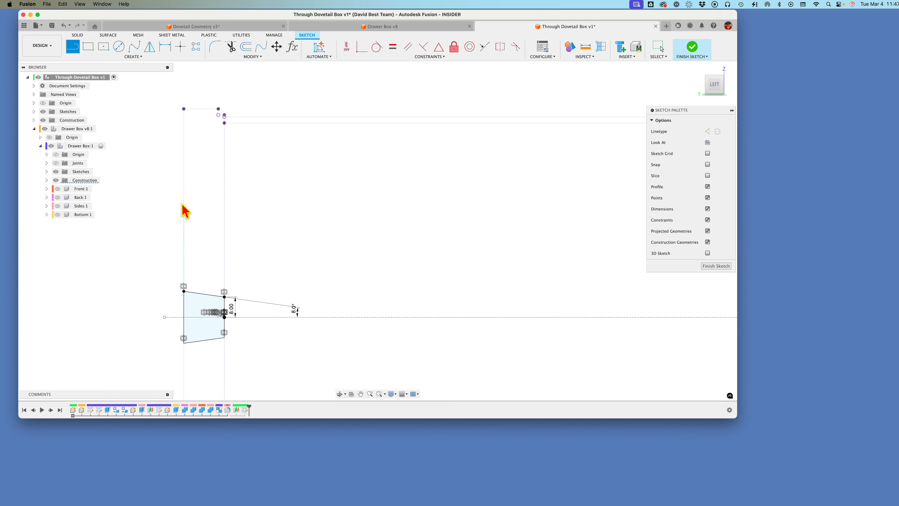
pyautogui.scroll(-1, 188, 214)
# Step: Create a rectangular pattern of the dovetail profile going upward, with 3 instances spaced about 30 mm apart
pyautogui.press('Escape')
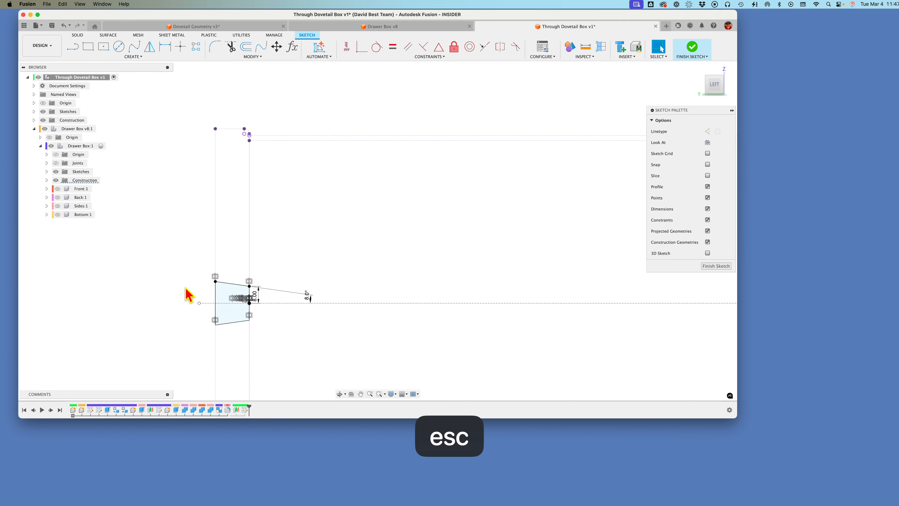
pyautogui.moveTo(189, 270)
pyautogui.mouseDown()
pyautogui.moveTo(233, 337)
pyautogui.moveTo(273, 353)
pyautogui.mouseUp()
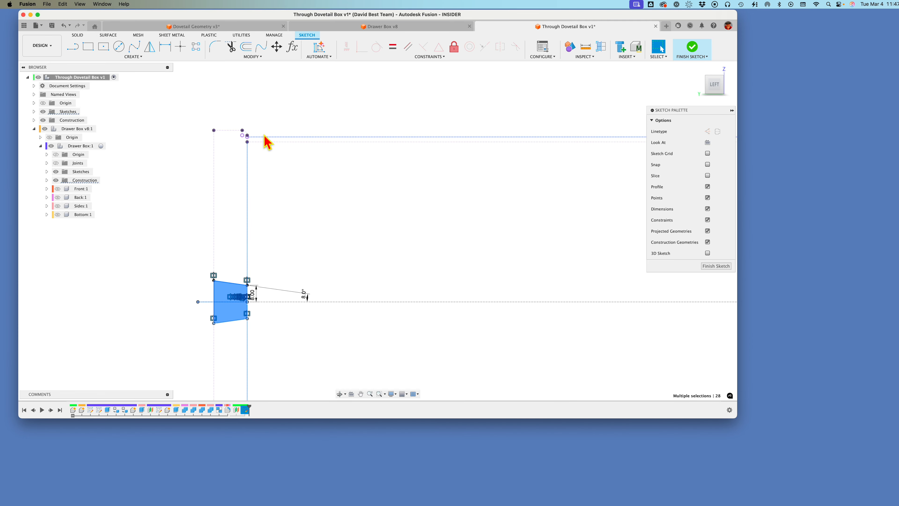
pyautogui.click(196, 47)
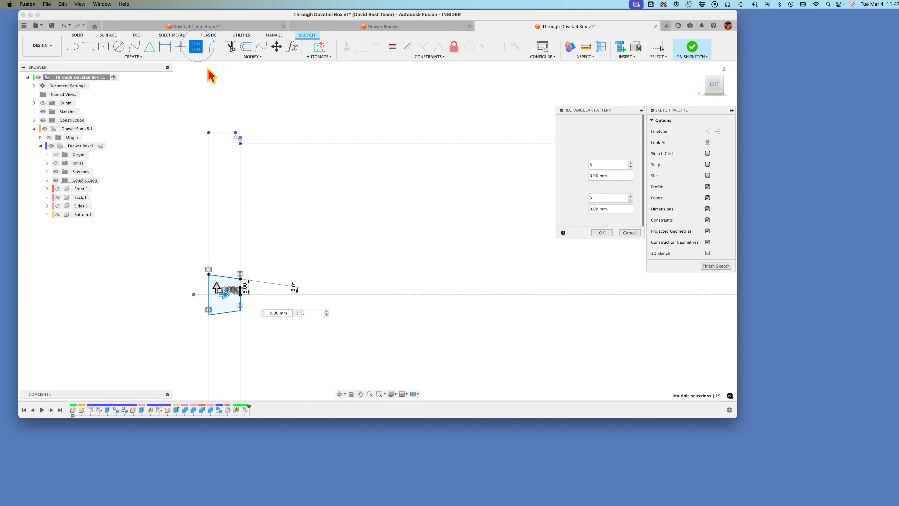
pyautogui.moveTo(216, 283); pyautogui.dragTo(212, 225)
pyautogui.scroll(1, 264, 227)
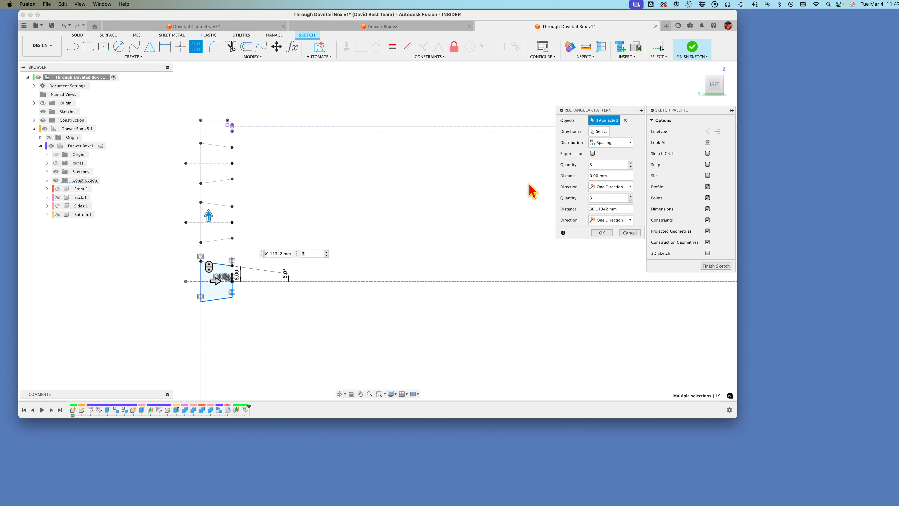
pyautogui.scroll(-3, 237, 203)
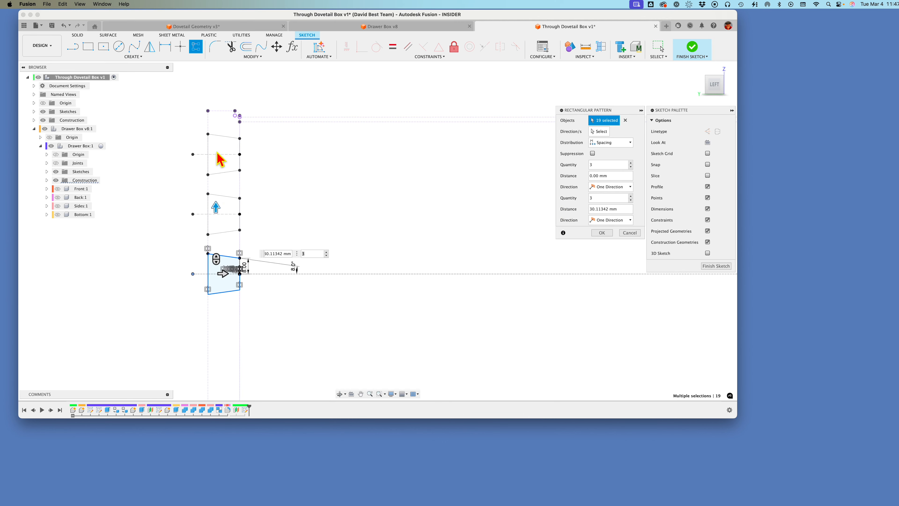
pyautogui.scroll(-2, 270, 261)
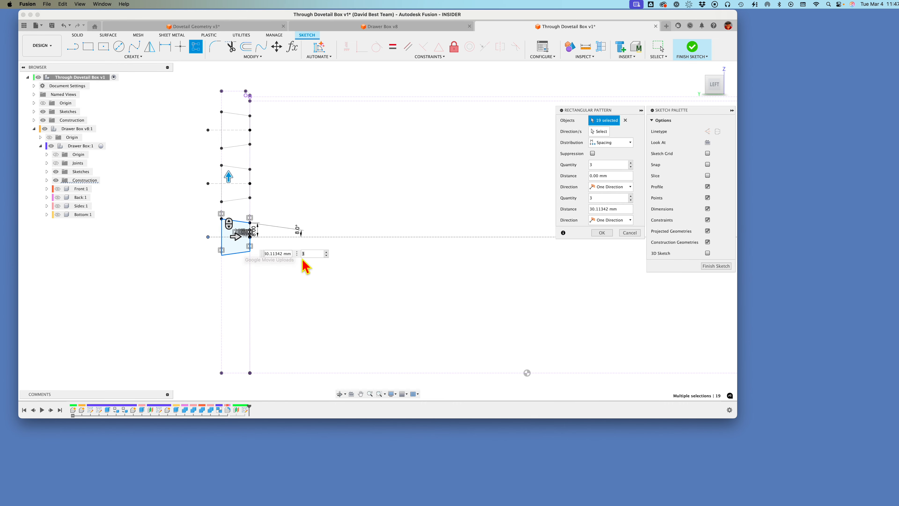
pyautogui.click(602, 233)
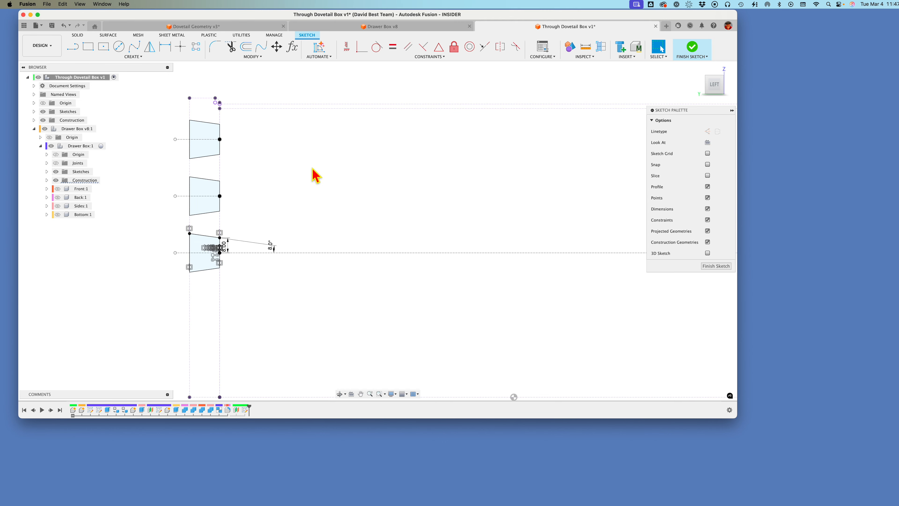
# Step: Delete the middle patterned dovetail and add a driven dimension to the lower half of the upper dovetail's narrow edge
pyautogui.moveTo(148, 180)
pyautogui.mouseDown()
pyautogui.moveTo(265, 245)
pyautogui.moveTo(258, 242)
pyautogui.moveTo(282, 239)
pyautogui.mouseUp()
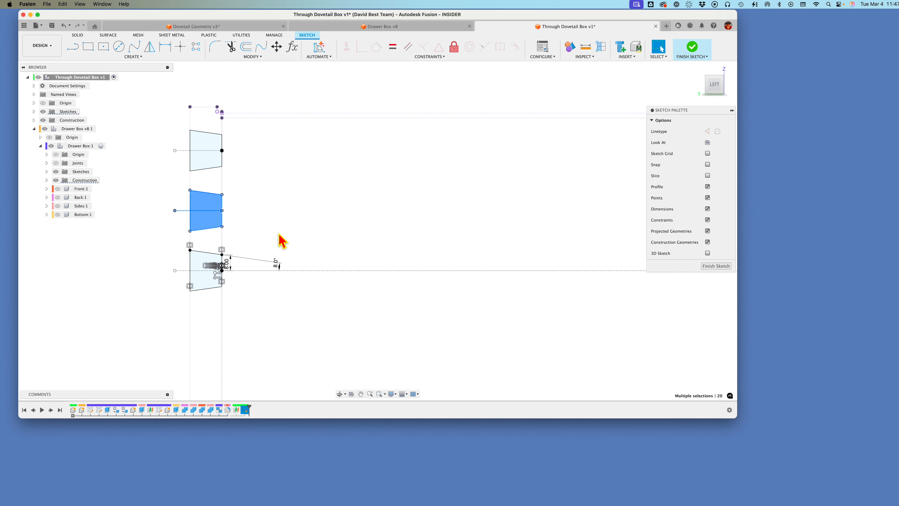
pyautogui.press('Delete')
pyautogui.press('d')
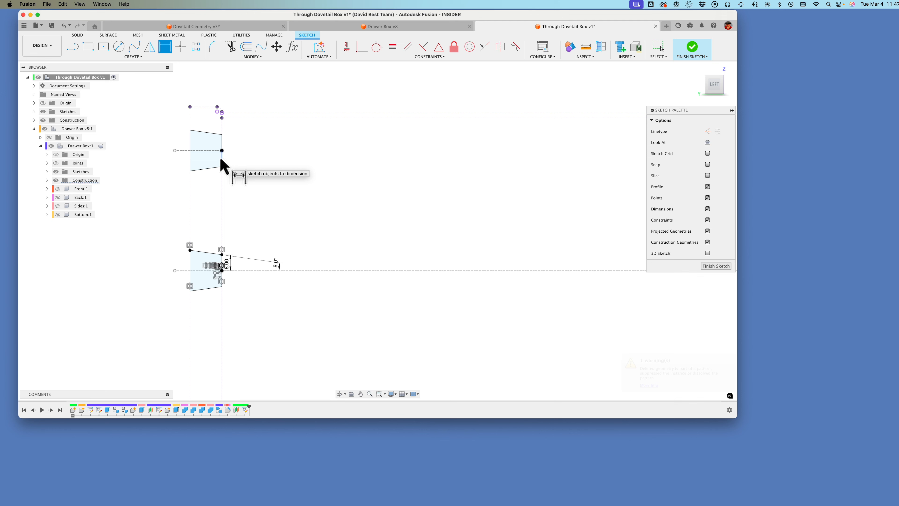
pyautogui.click(224, 143)
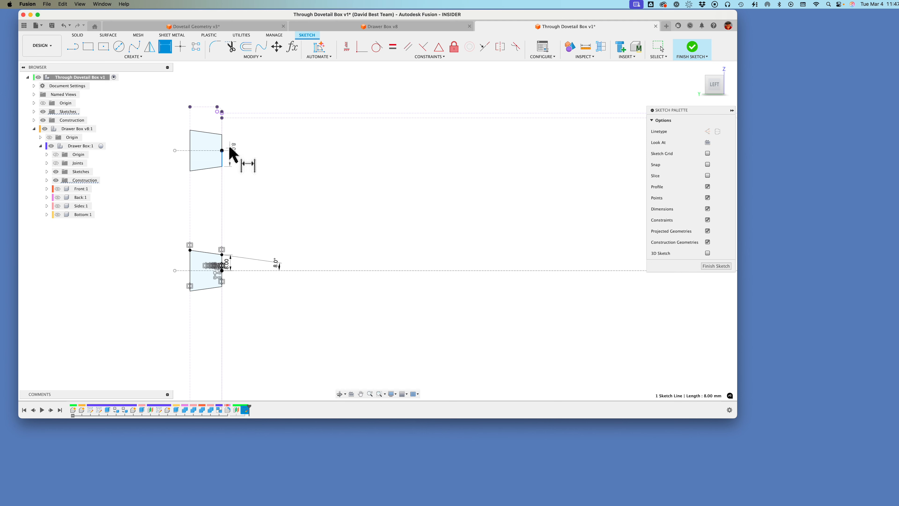
pyautogui.click(239, 163)
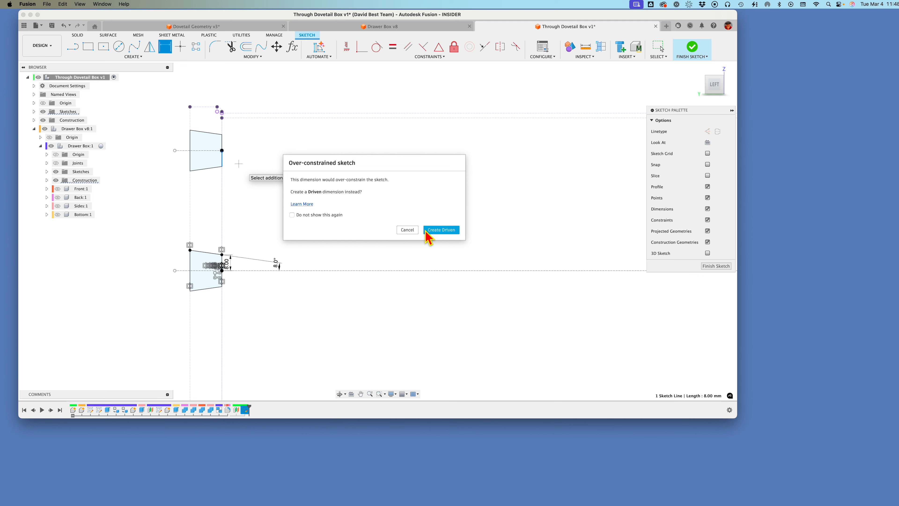
pyautogui.click(443, 230)
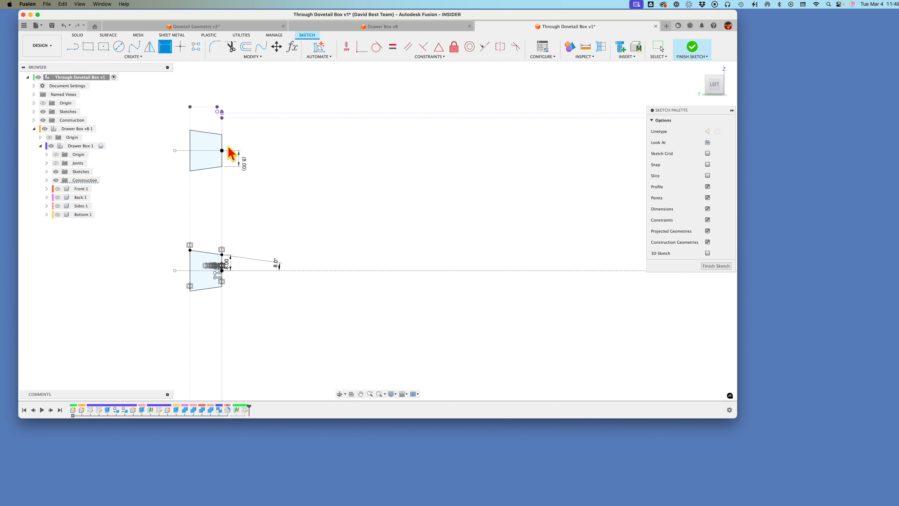
pyautogui.scroll(-3, 199, 173)
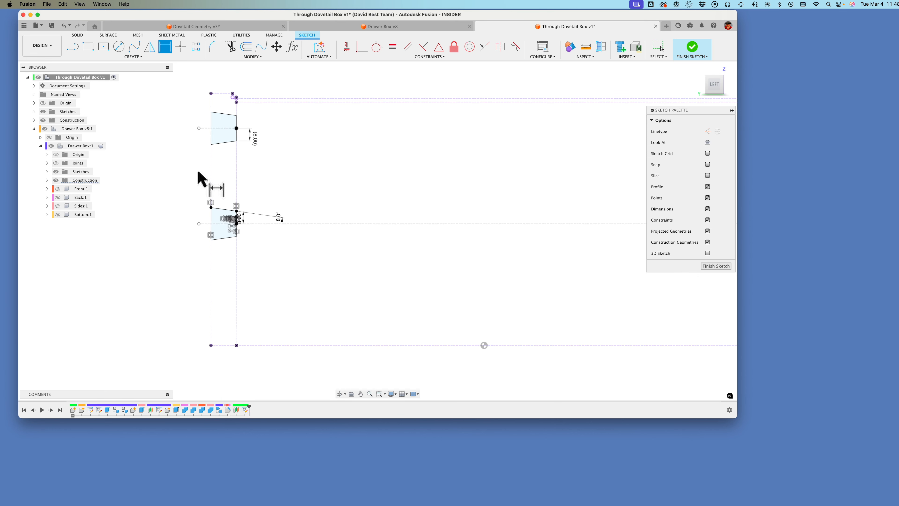
pyautogui.scroll(-1, 197, 172)
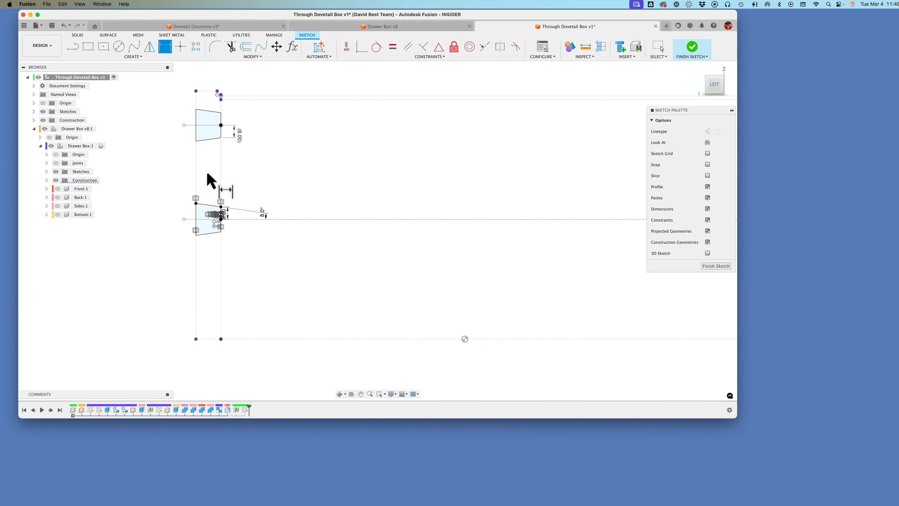
pyautogui.scroll(1, 206, 174)
pyautogui.scroll(-1, 210, 145)
pyautogui.scroll(1, 210, 145)
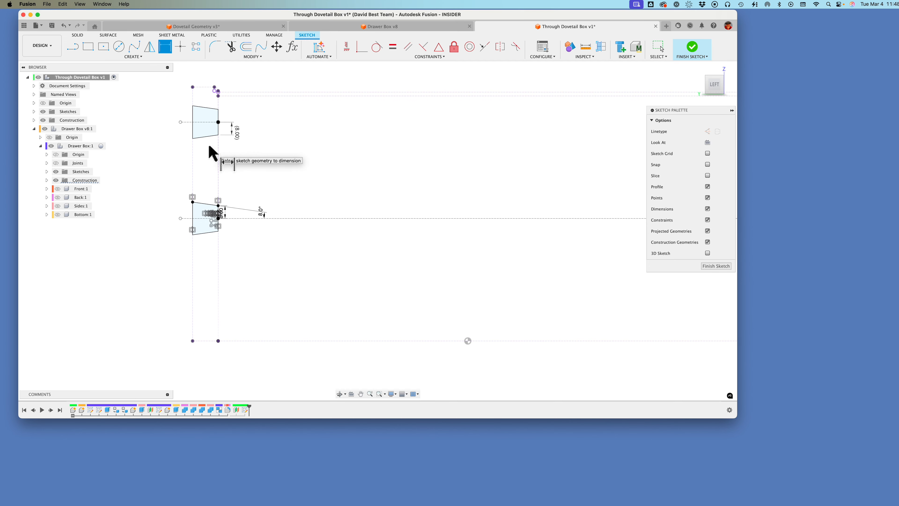
# Step: Undo the driven dimension, the deletion and the rectangular pattern so only the original dovetail profile is left
pyautogui.press('super+z')
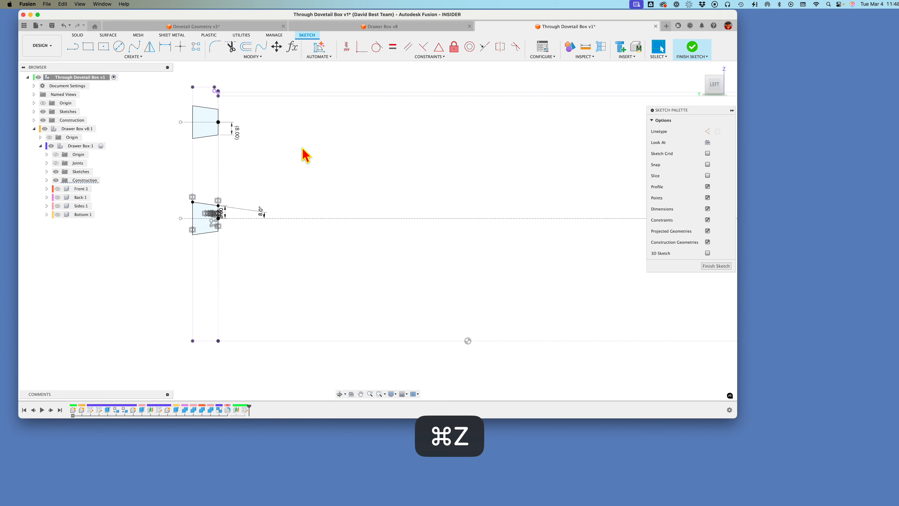
pyautogui.press('super+z')
pyautogui.press('super+z')
pyautogui.scroll(2, 308, 149)
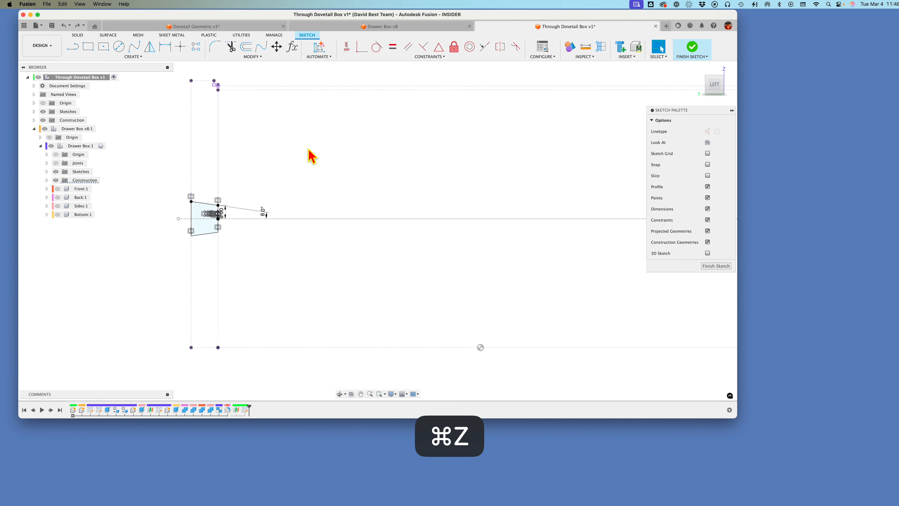
pyautogui.scroll(1, 308, 149)
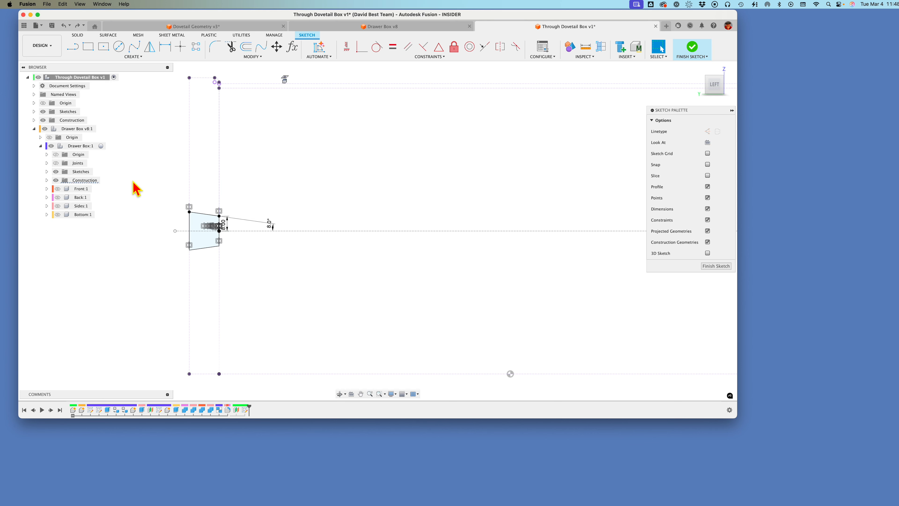
pyautogui.press('Escape')
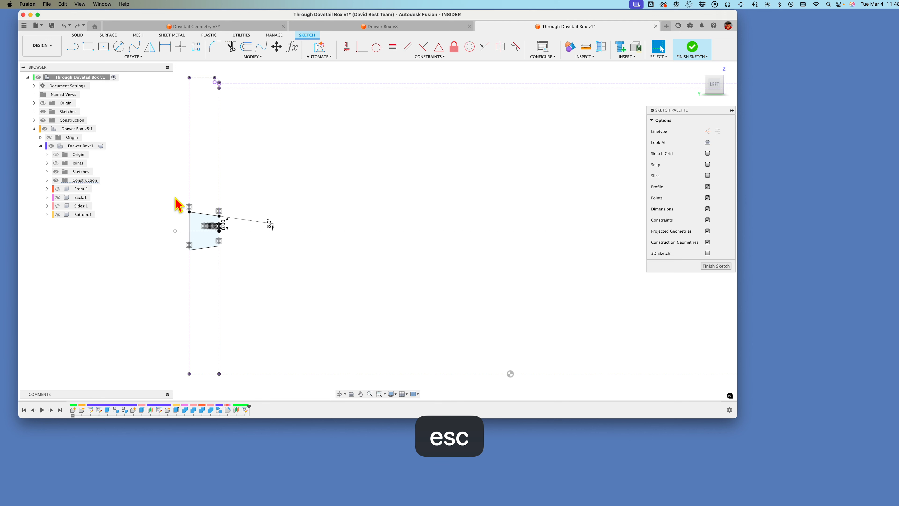
pyautogui.moveTo(176, 198)
pyautogui.mouseDown()
pyautogui.moveTo(229, 255)
pyautogui.moveTo(249, 257)
pyautogui.mouseUp()
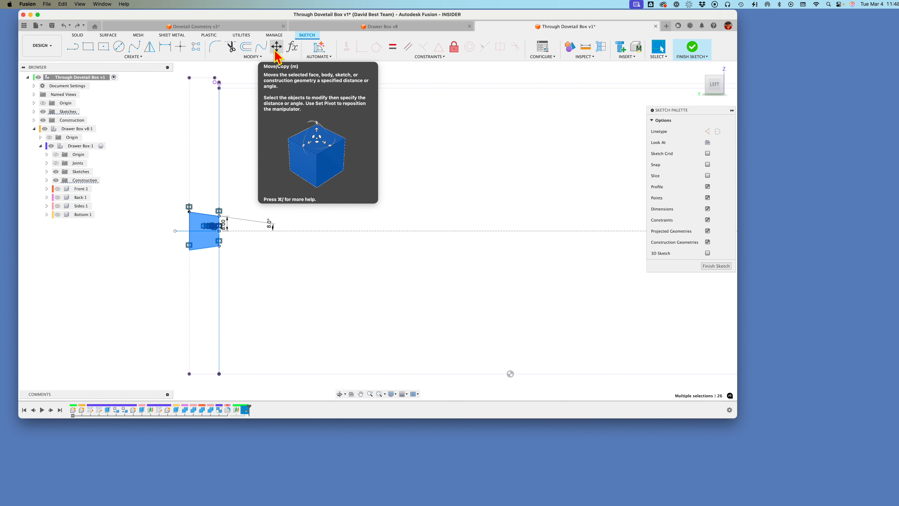
pyautogui.click(254, 58)
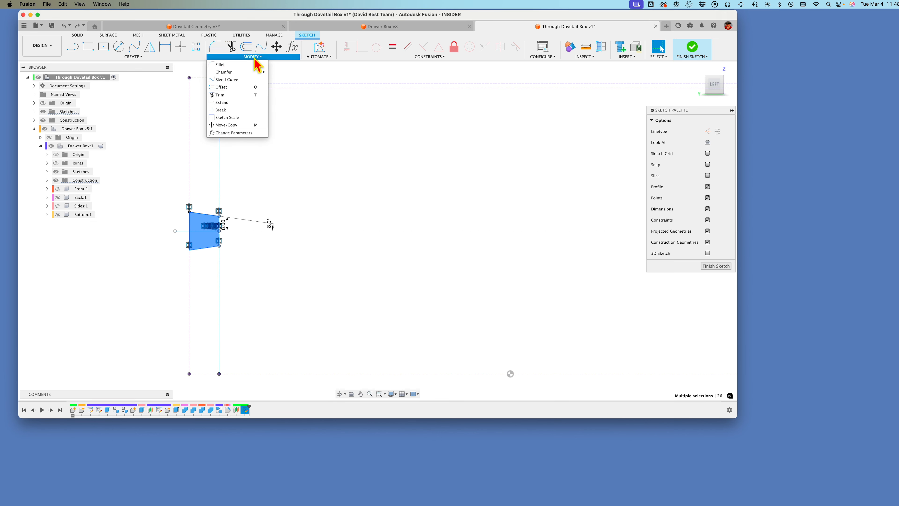
pyautogui.click(277, 48)
pyautogui.moveTo(219, 217); pyautogui.dragTo(223, 222)
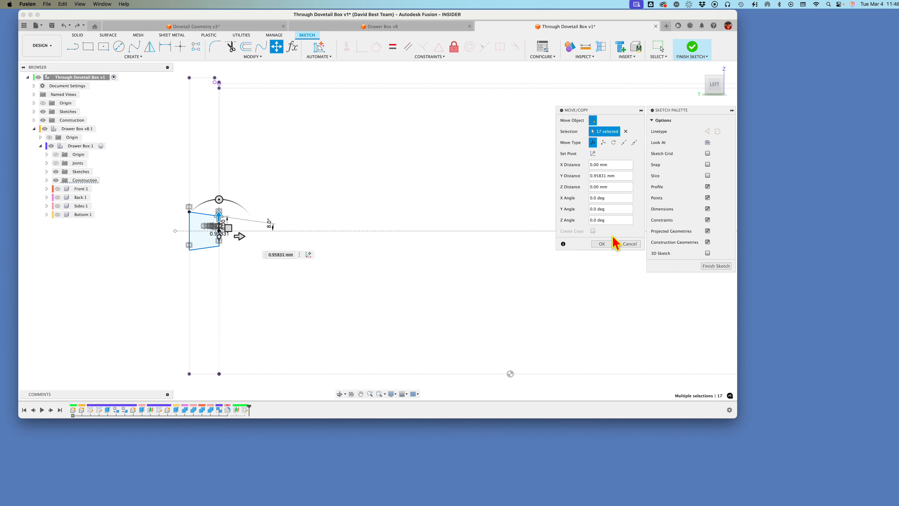
pyautogui.click(630, 244)
# Step: Copy the dovetail profile with its constraints and half-width dimension about 61.7 mm upward in Y, using Move/Copy with Create Copy enabled
pyautogui.moveTo(129, 183)
pyautogui.mouseDown()
pyautogui.moveTo(271, 261)
pyautogui.moveTo(229, 258)
pyautogui.mouseUp()
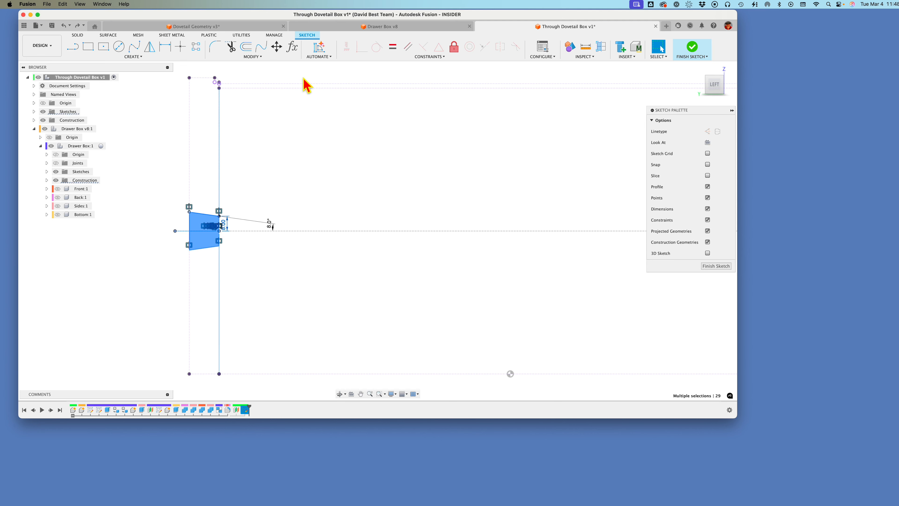
pyautogui.click(276, 46)
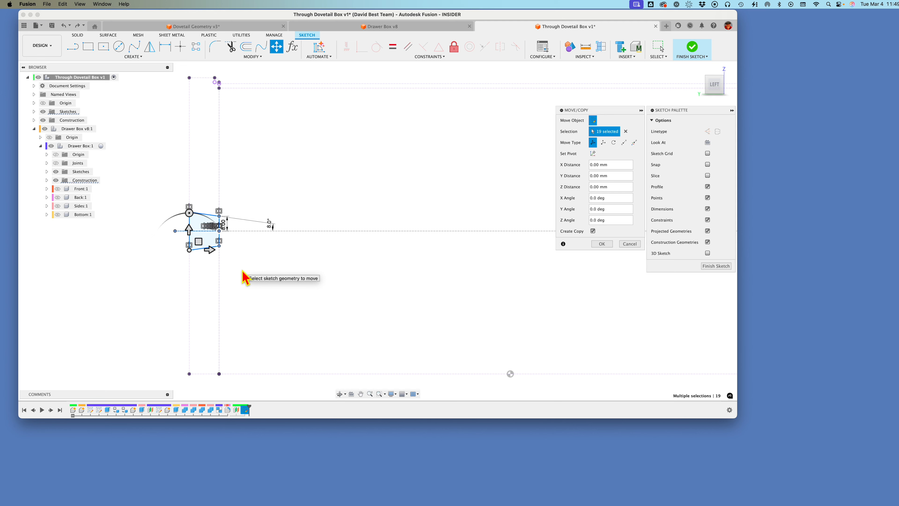
pyautogui.moveTo(189, 233); pyautogui.dragTo(177, 114)
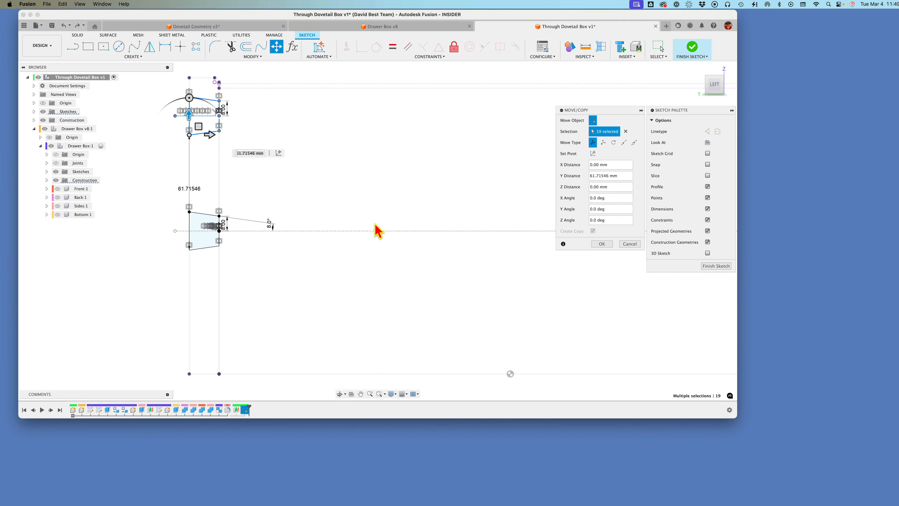
pyautogui.click(602, 244)
# Step: Copy the original dovetail profile with its constraints about 38.3 mm upward in Y, using Move/Copy with Create Copy enabled
pyautogui.moveTo(156, 197); pyautogui.dragTo(243, 265)
pyautogui.click(276, 46)
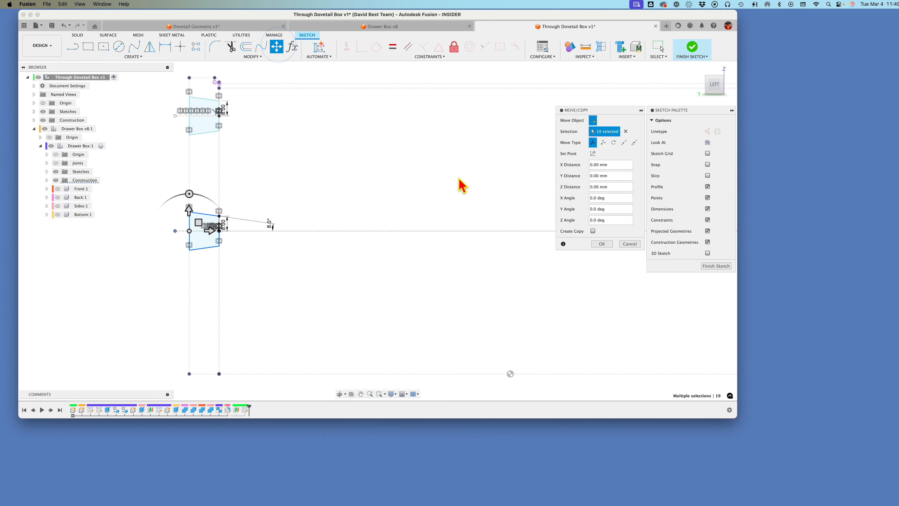
pyautogui.click(593, 231)
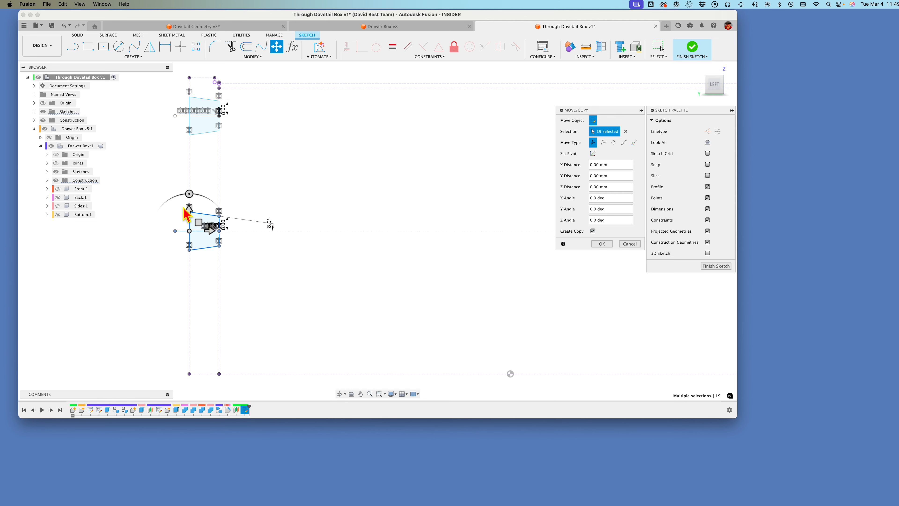
pyautogui.moveTo(187, 208); pyautogui.dragTo(193, 142)
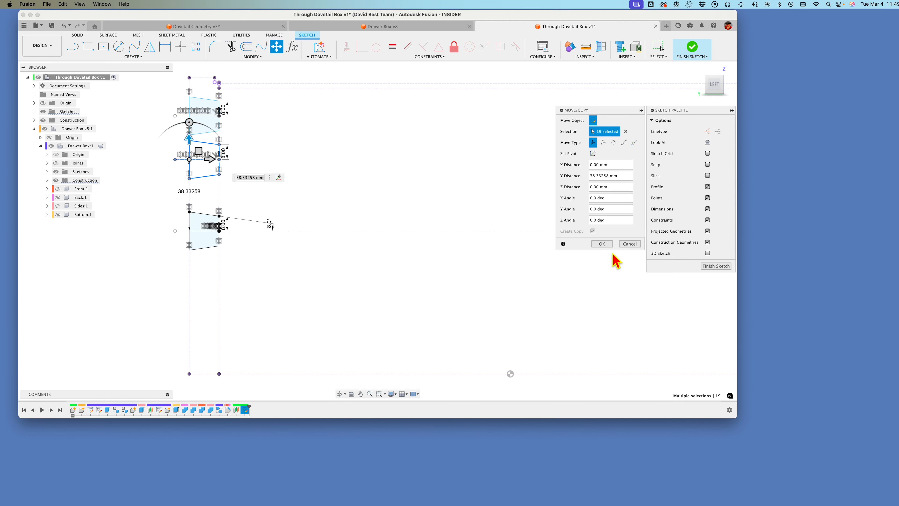
pyautogui.click(603, 244)
# Step: Hide the sketch constraint symbols and delete the 8 mm half-width dimensions from the two copied dovetails
pyautogui.scroll(3, 267, 144)
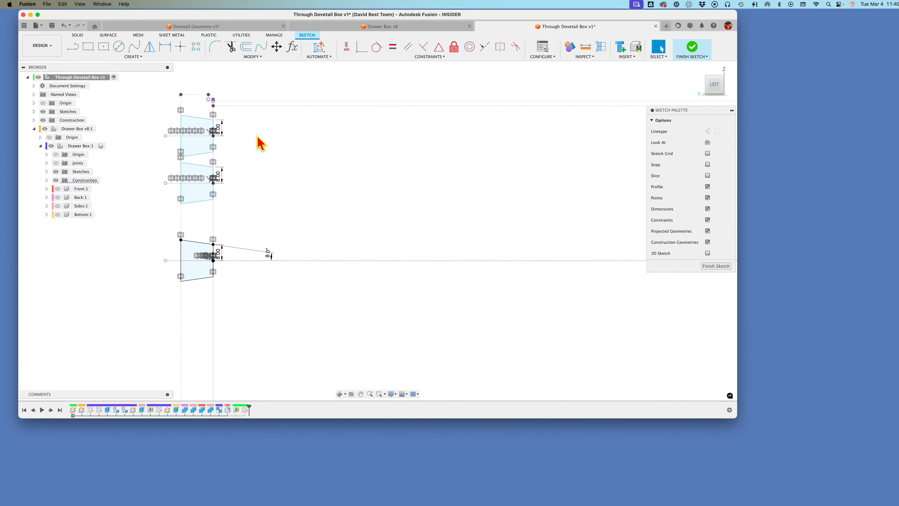
pyautogui.click(708, 220)
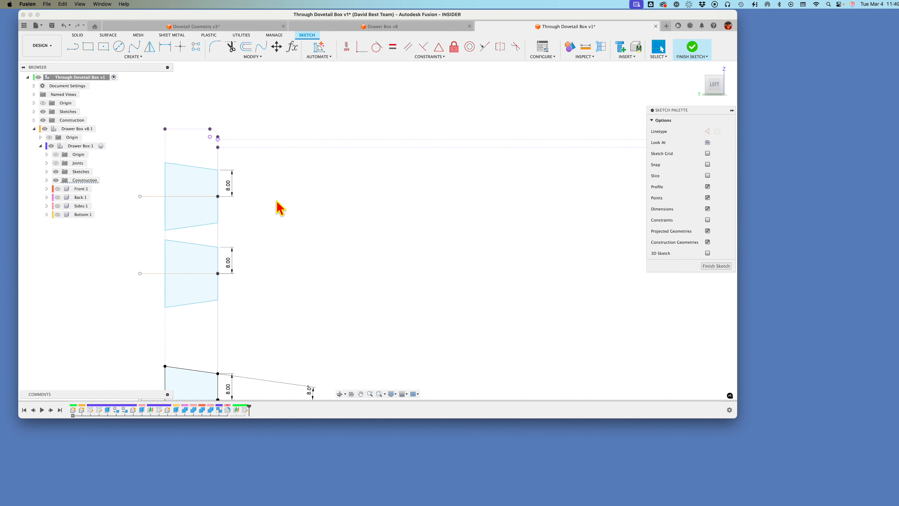
pyautogui.click(232, 189)
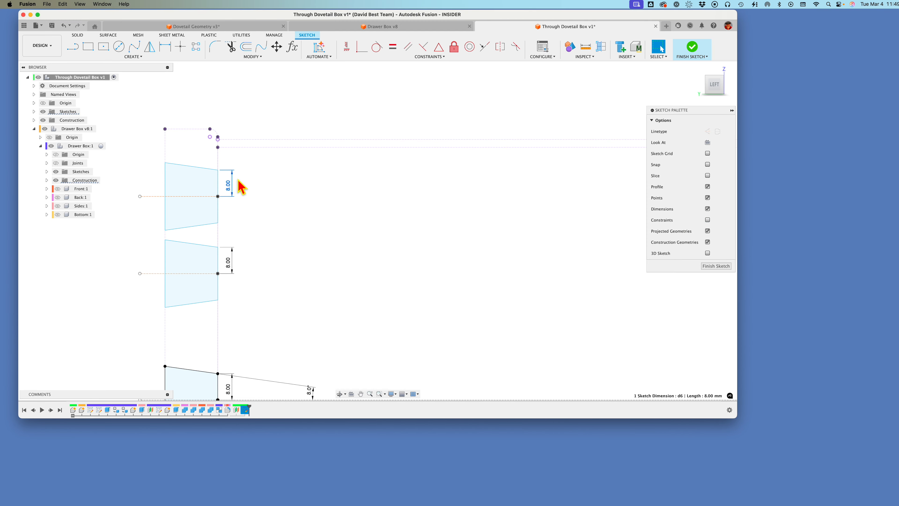
pyautogui.press('BackSpace')
pyautogui.click(234, 266)
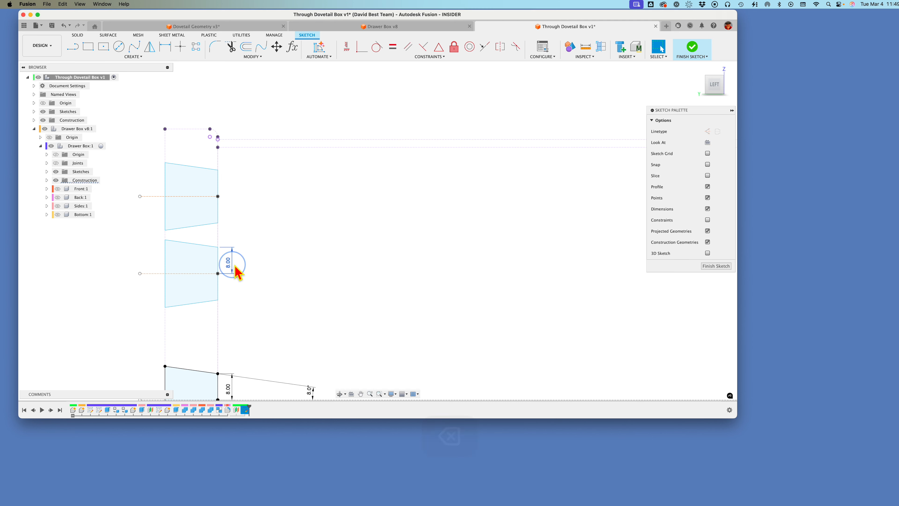
pyautogui.press('BackSpace')
# Step: Dimension the full narrow edge of the uppermost dovetail, corner to corner, at 12 mm
pyautogui.press('d')
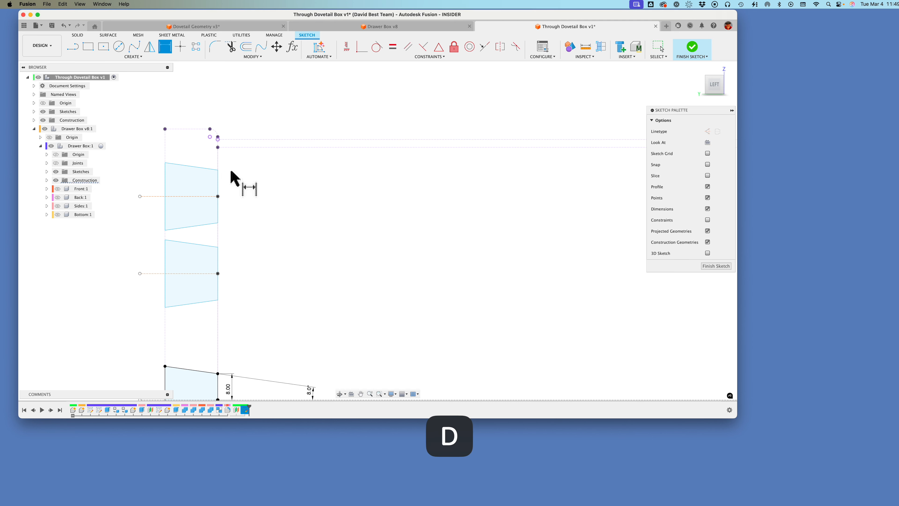
pyautogui.click(218, 171)
pyautogui.click(218, 222)
pyautogui.click(238, 209)
pyautogui.write('12')
pyautogui.press('Return')
# Step: Dimension the full narrow edge of the second copied dovetail from the top at 12 mm
pyautogui.scroll(-2, 266, 237)
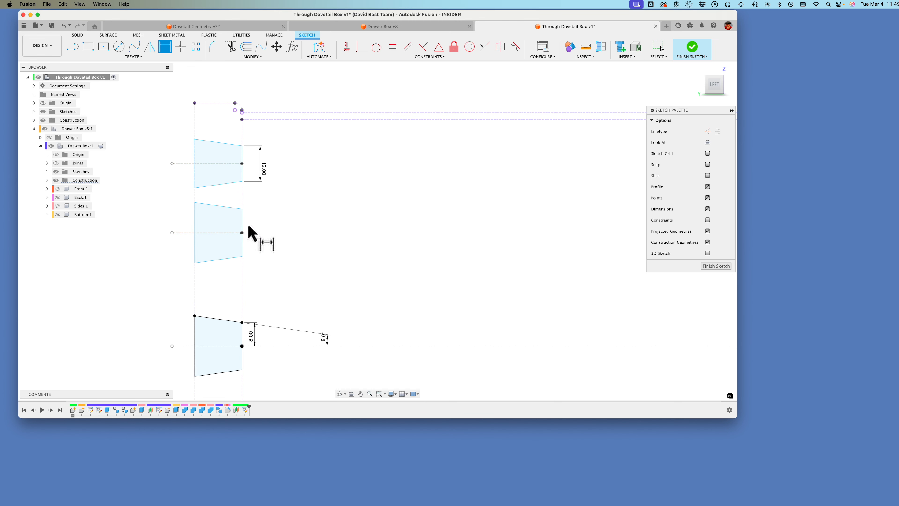
pyautogui.click(242, 209)
pyautogui.click(242, 257)
pyautogui.click(260, 245)
pyautogui.write('12')
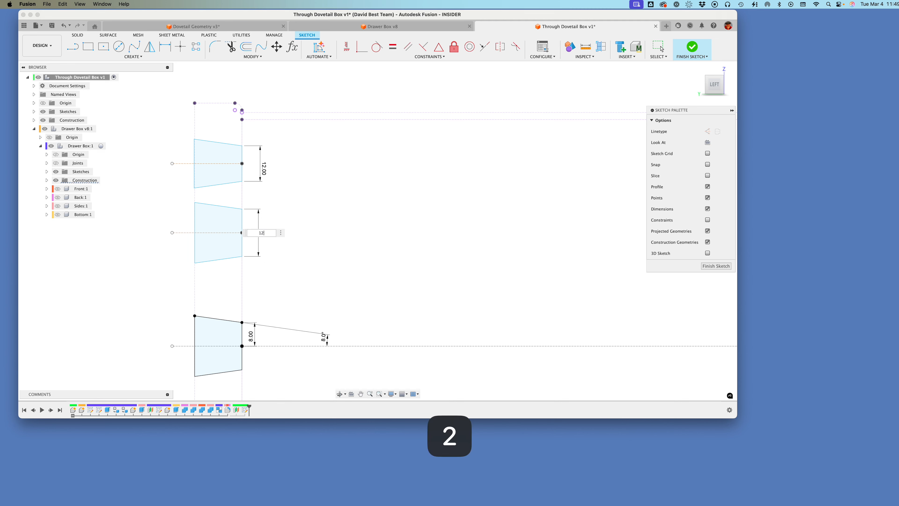
pyautogui.press('Return')
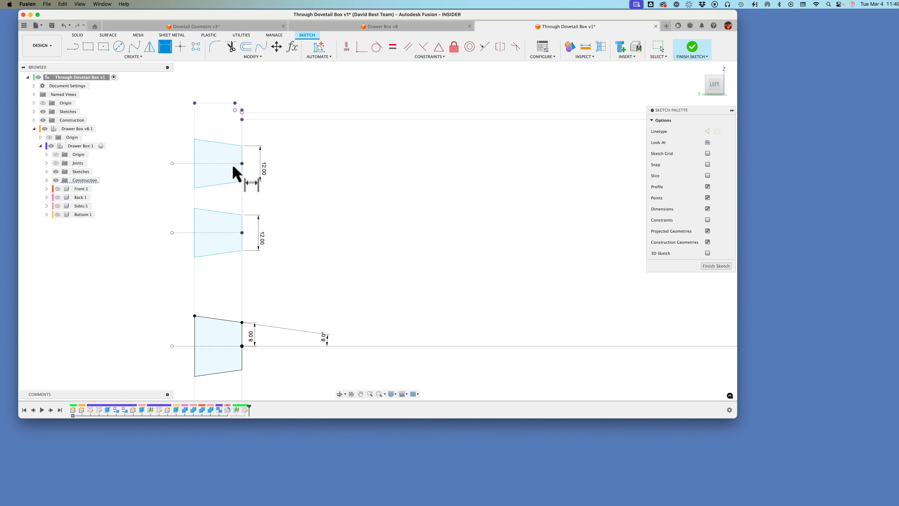
# Step: Dimension the distance between the centerlines of the two copied dovetails at 20 mm
pyautogui.click(235, 233)
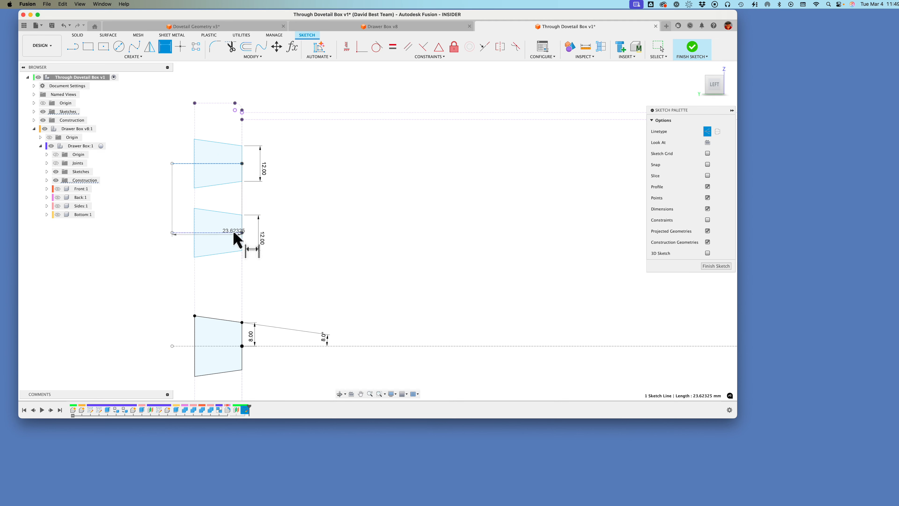
pyautogui.click(219, 163)
pyautogui.click(304, 201)
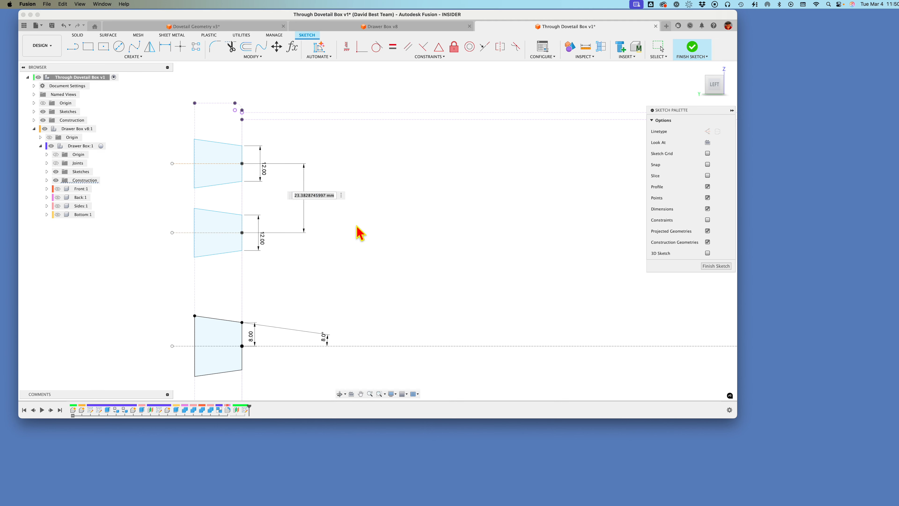
pyautogui.write('20')
pyautogui.press('Return')
# Step: Dimension the uppermost dovetail's centerline 12 mm below the lower of the two projected lines along the box side's top edge
pyautogui.scroll(-2, 360, 234)
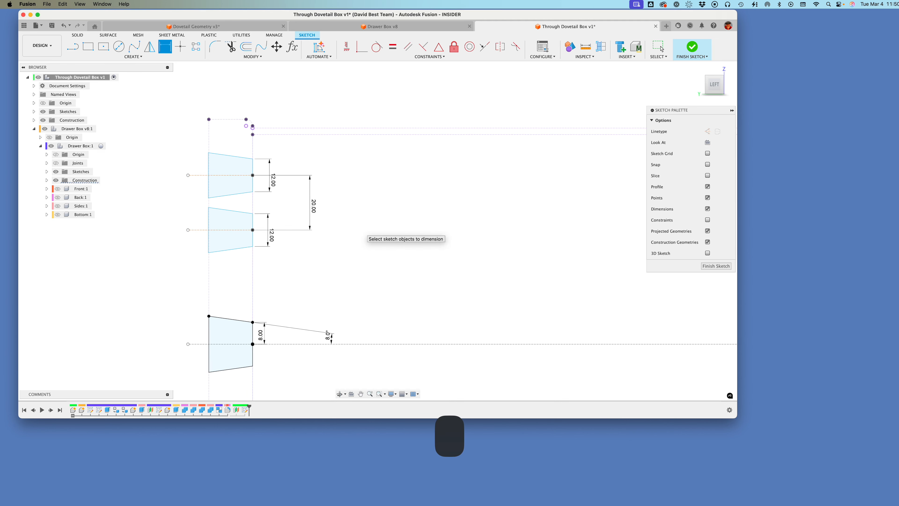
pyautogui.click(252, 184)
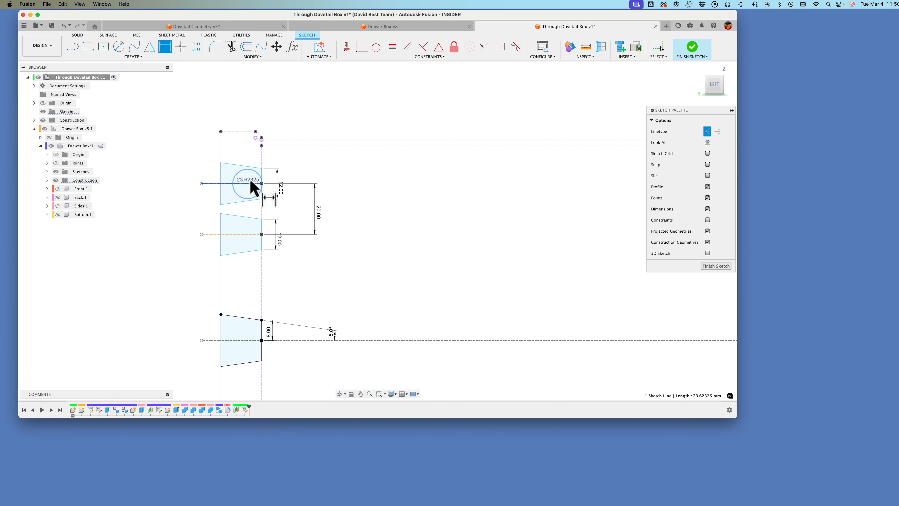
pyautogui.click(280, 146)
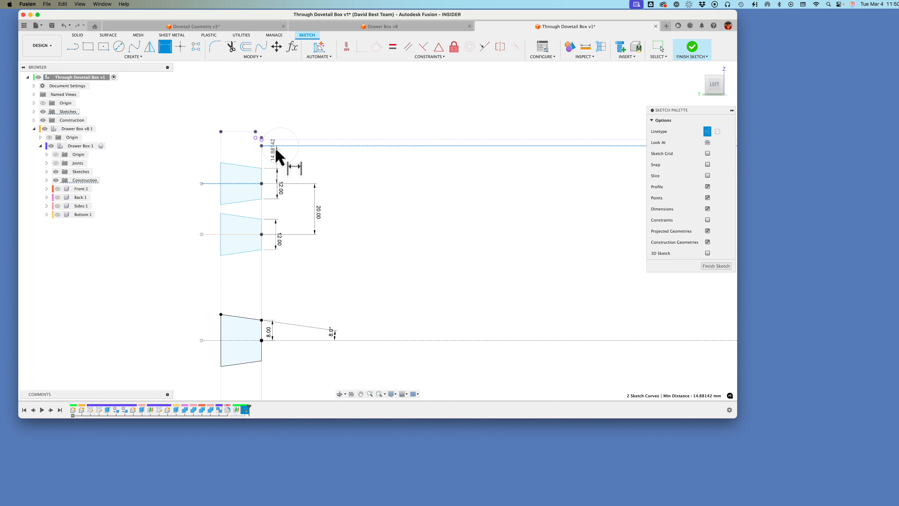
pyautogui.click(337, 161)
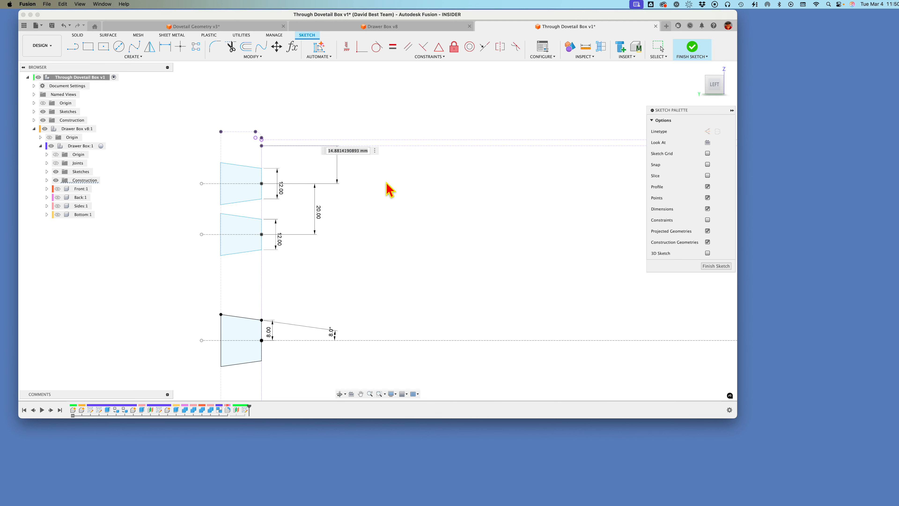
pyautogui.write('12')
pyautogui.press('Return')
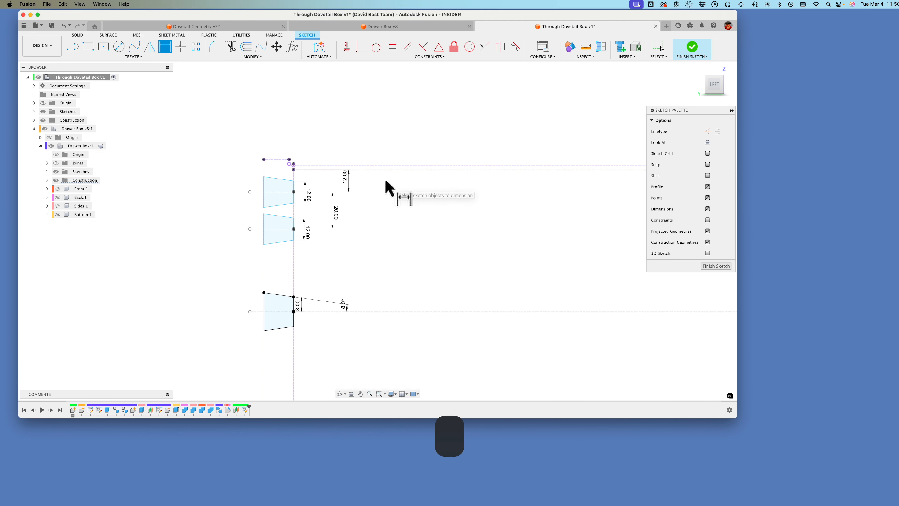
# Step: Mirror the two copied dovetails about the long horizontal construction line through the original dovetail's center
pyautogui.scroll(-3, 398, 190)
pyautogui.scroll(-2, 400, 194)
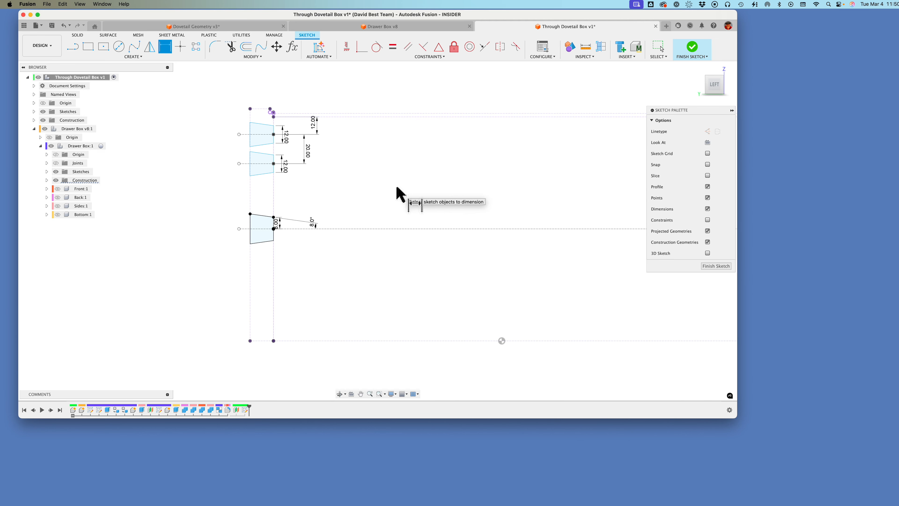
pyautogui.moveTo(533, 216); pyautogui.dragTo(533, 222, button='middle')
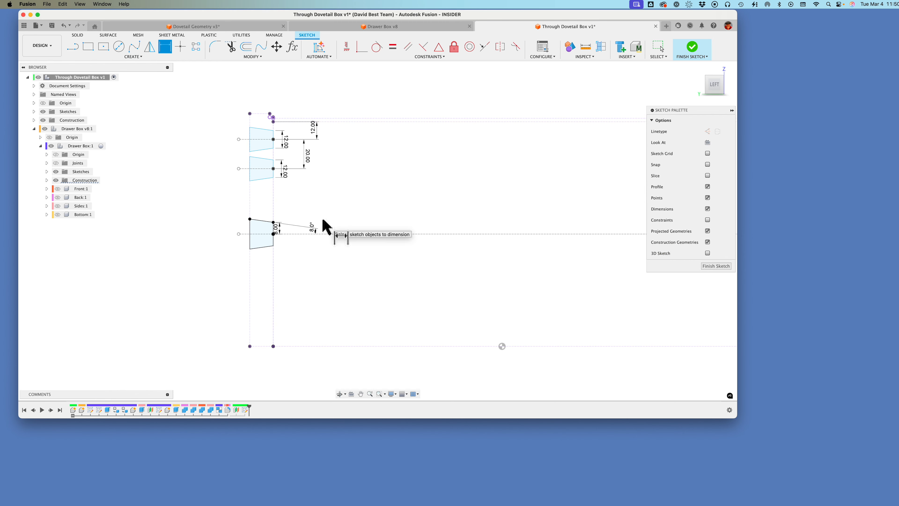
pyautogui.press('Escape')
pyautogui.click(231, 117)
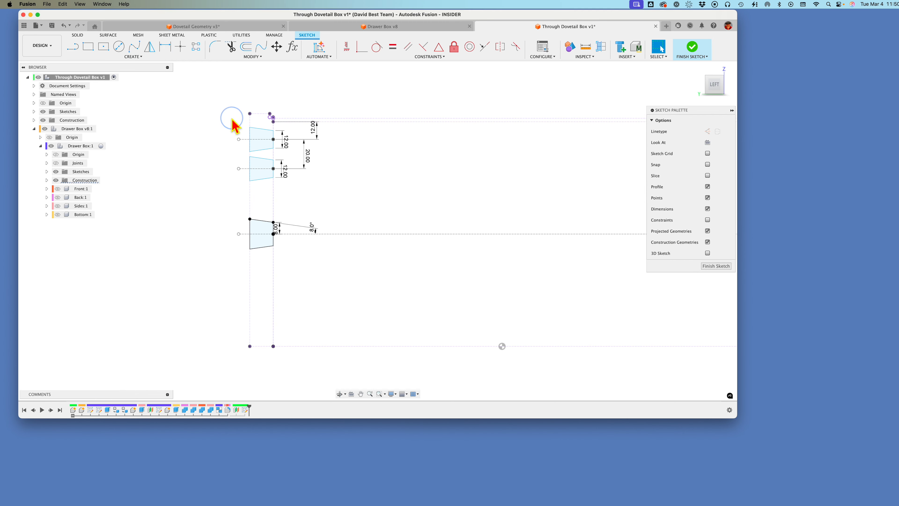
pyautogui.moveTo(265, 152); pyautogui.dragTo(294, 191)
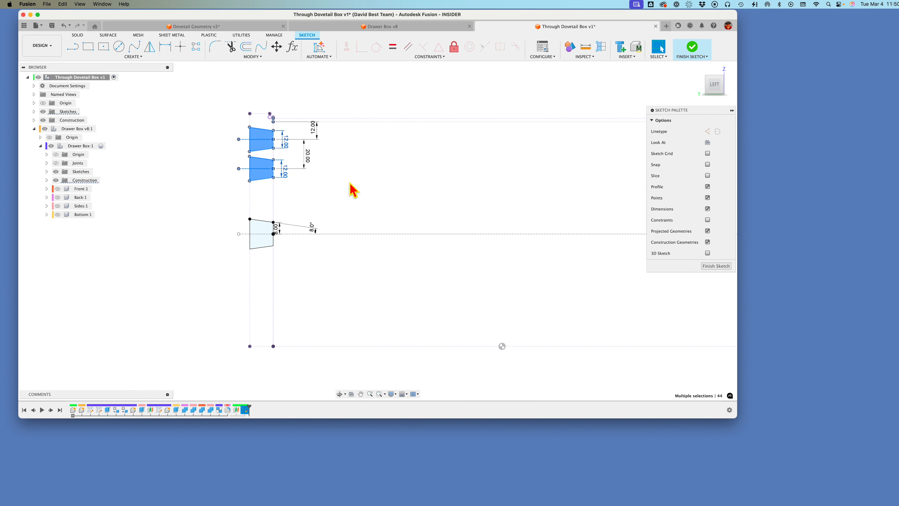
pyautogui.click(150, 49)
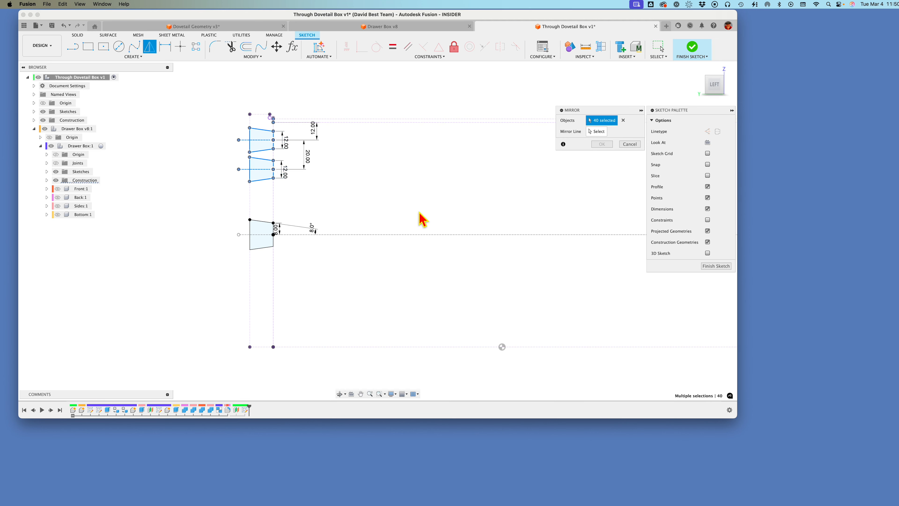
pyautogui.click(604, 131)
pyautogui.click(382, 235)
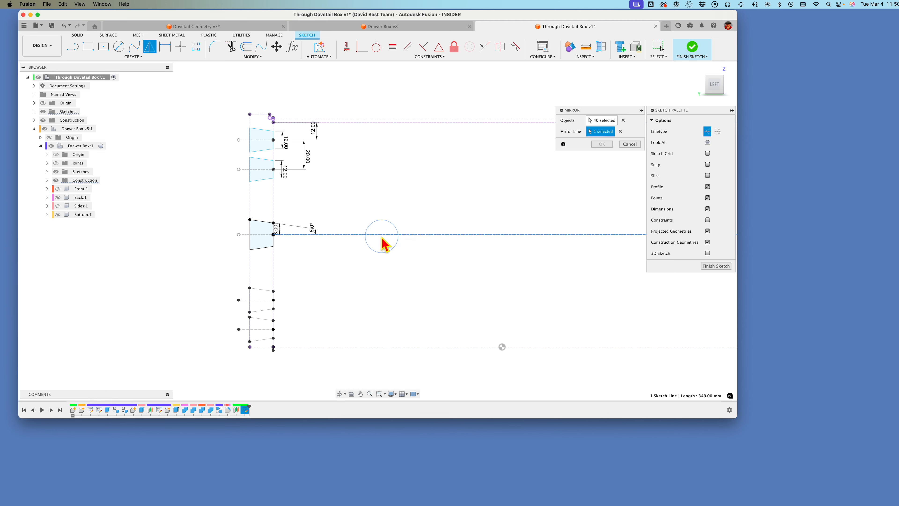
pyautogui.scroll(1, 271, 310)
pyautogui.scroll(-1, 271, 310)
pyautogui.scroll(1, 272, 311)
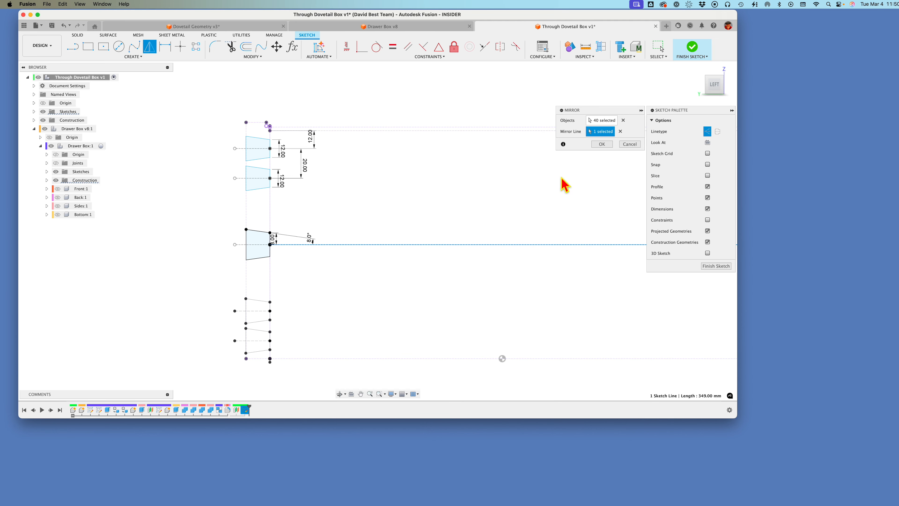
pyautogui.click(601, 144)
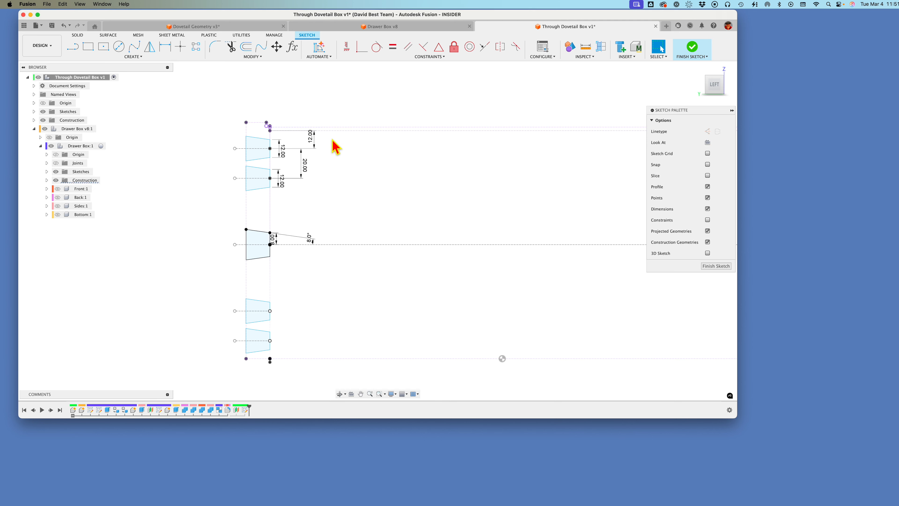
# Step: Set the uppermost dovetail's offset from the top edge line to 15 mm and both copied dovetails' narrow widths to 10 mm
pyautogui.write('15')
pyautogui.press('Return')
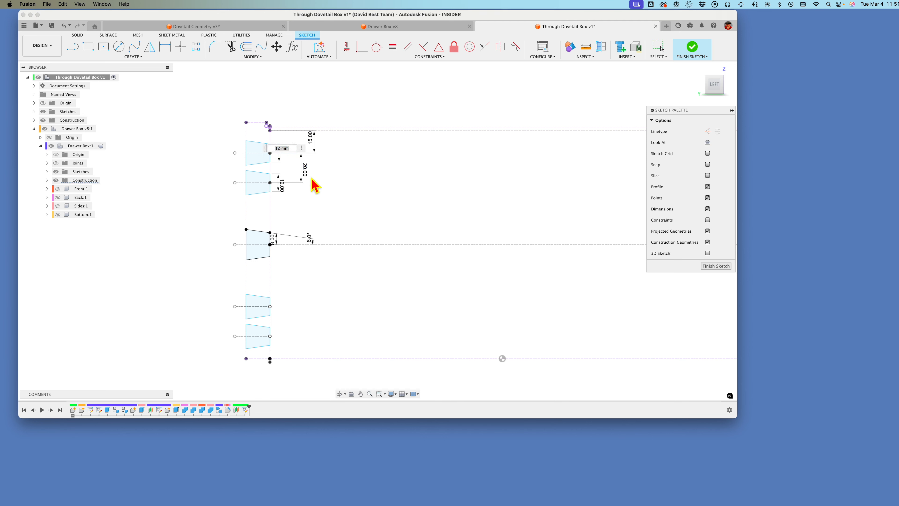
pyautogui.write('10')
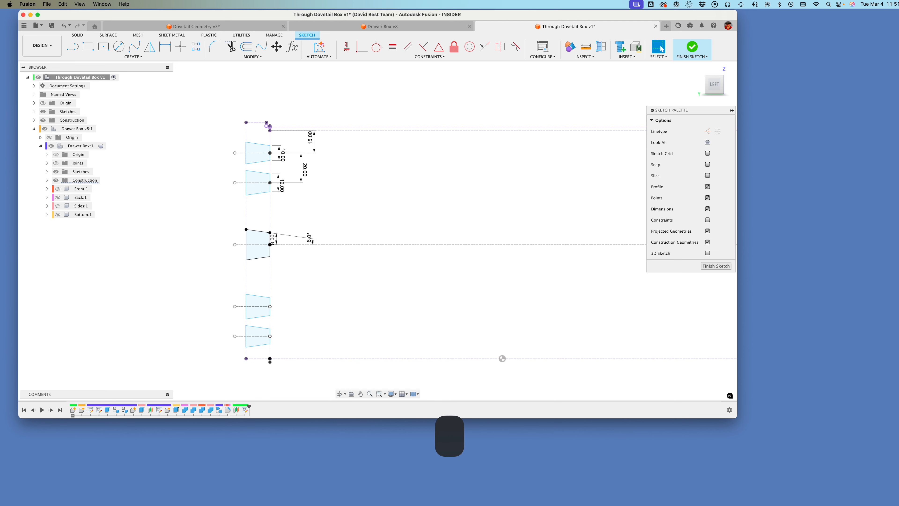
pyautogui.write('1')
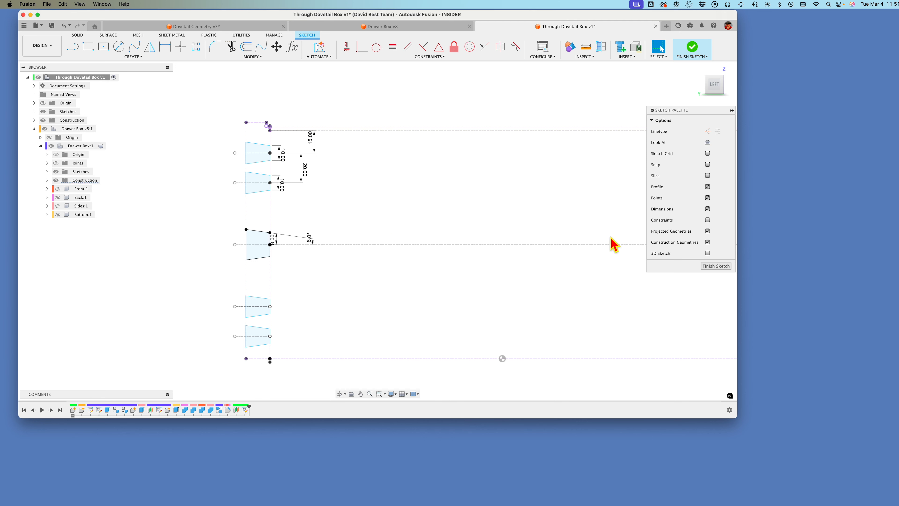
# Step: Finish the sketch and make the Sides component visible and active
pyautogui.click(713, 269)
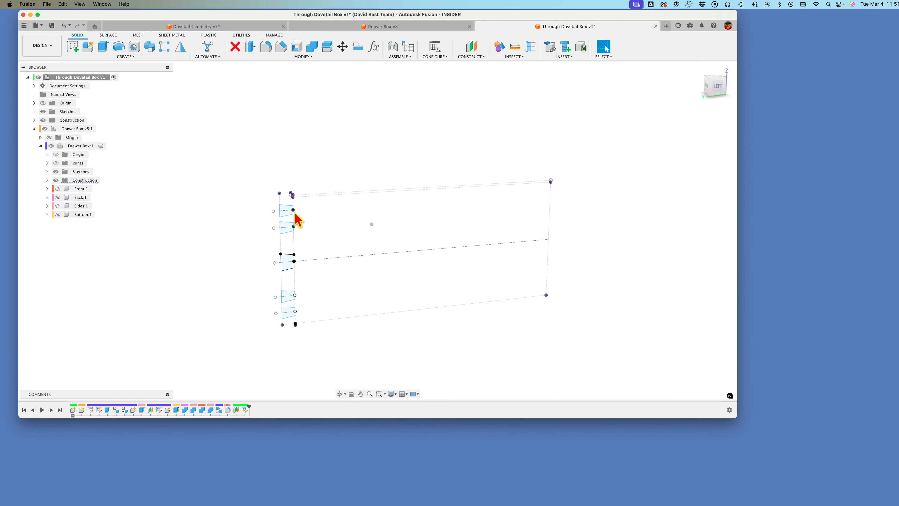
pyautogui.click(57, 206)
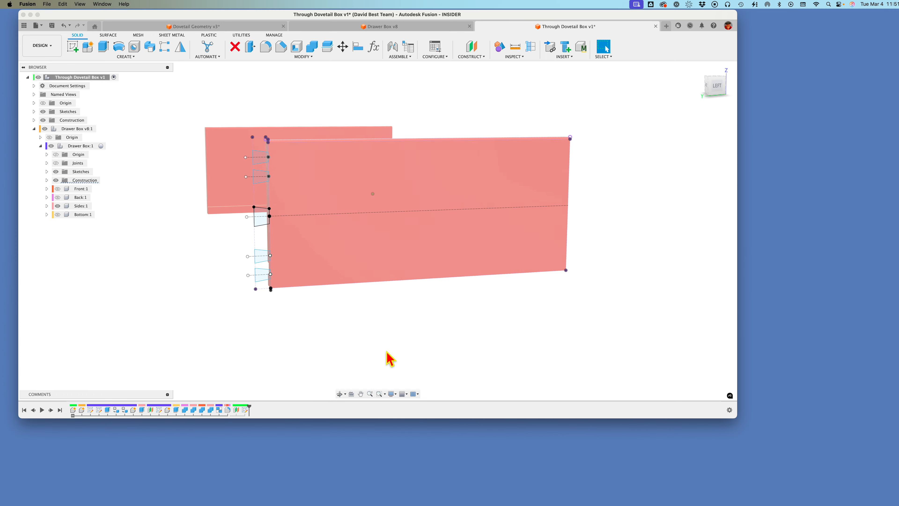
pyautogui.keyDown('shift'); pyautogui.moveTo(387, 358); pyautogui.dragTo(508, 340, button='middle'); pyautogui.keyUp('shift')
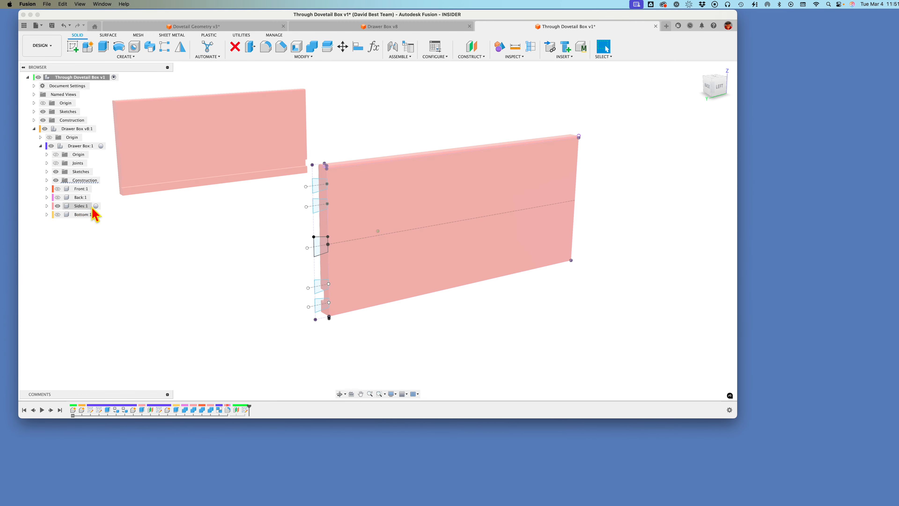
pyautogui.click(82, 206)
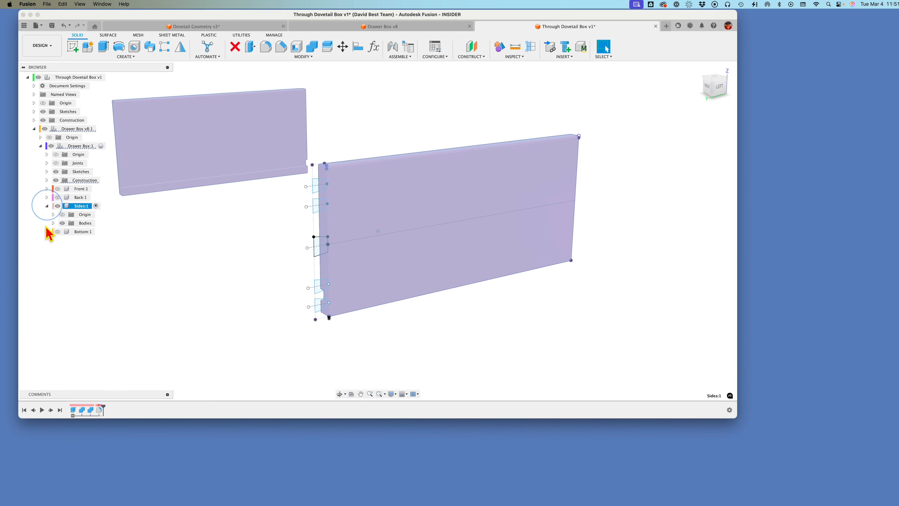
pyautogui.click(118, 278)
# Step: Extrude the five dovetail profiles up to the inner face of the adjacent side board with the Join operation
pyautogui.press('e')
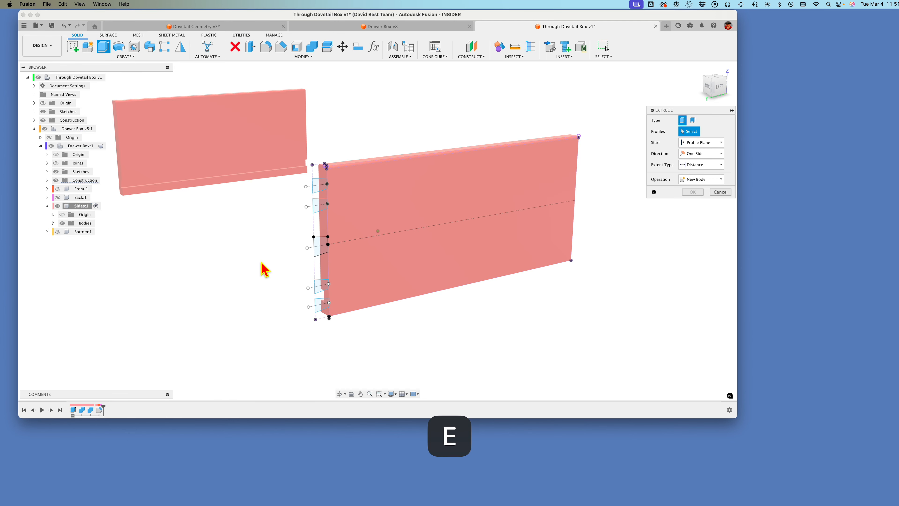
pyautogui.click(324, 185)
pyautogui.click(324, 206)
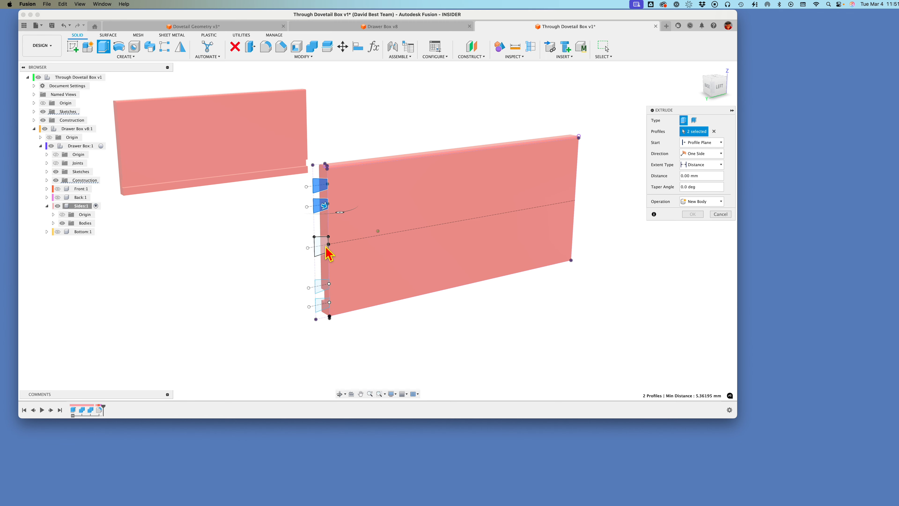
pyautogui.click(323, 311)
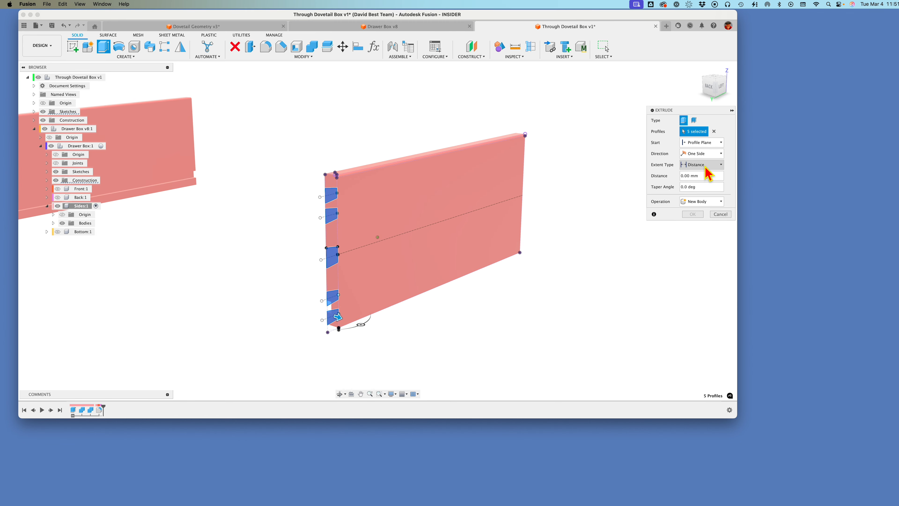
pyautogui.click(705, 165)
pyautogui.click(701, 184)
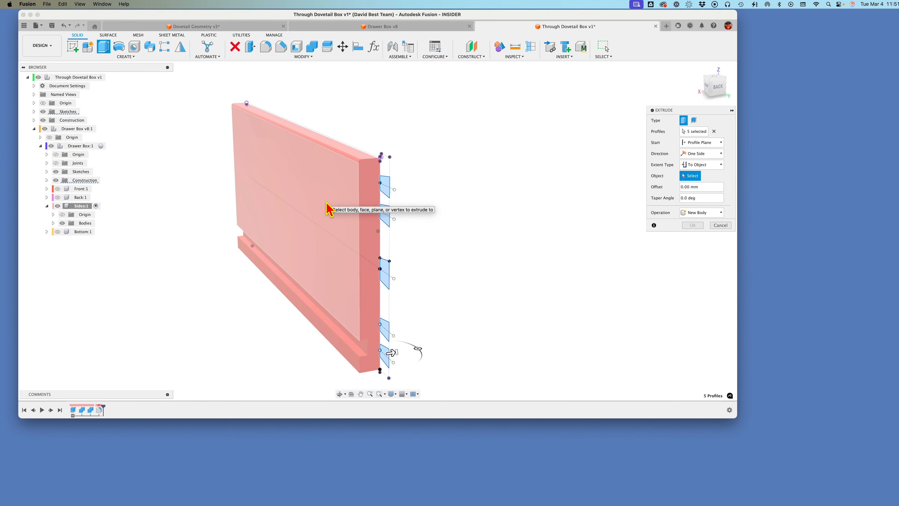
pyautogui.click(326, 208)
pyautogui.click(704, 234)
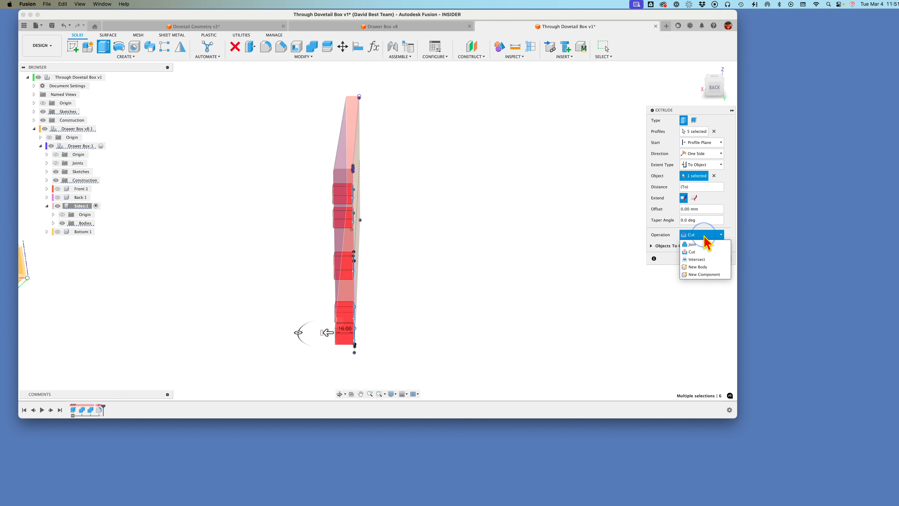
pyautogui.click(705, 244)
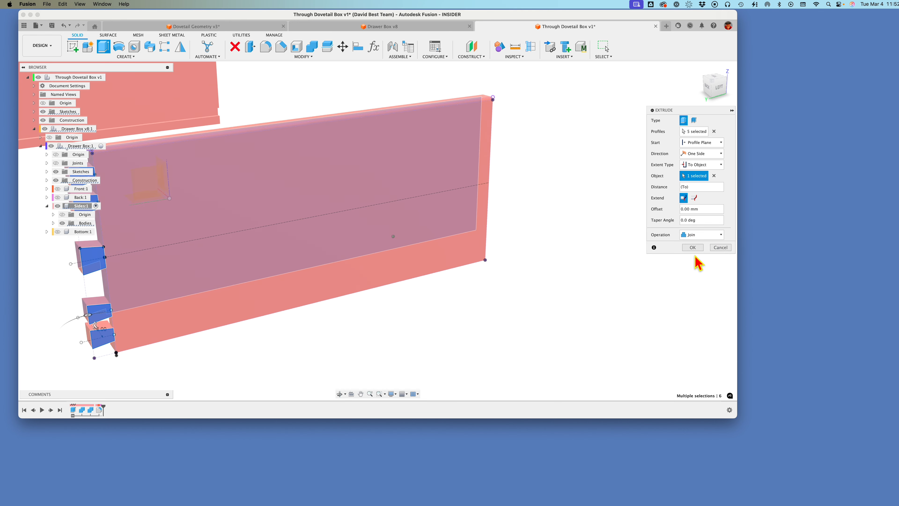
pyautogui.click(693, 248)
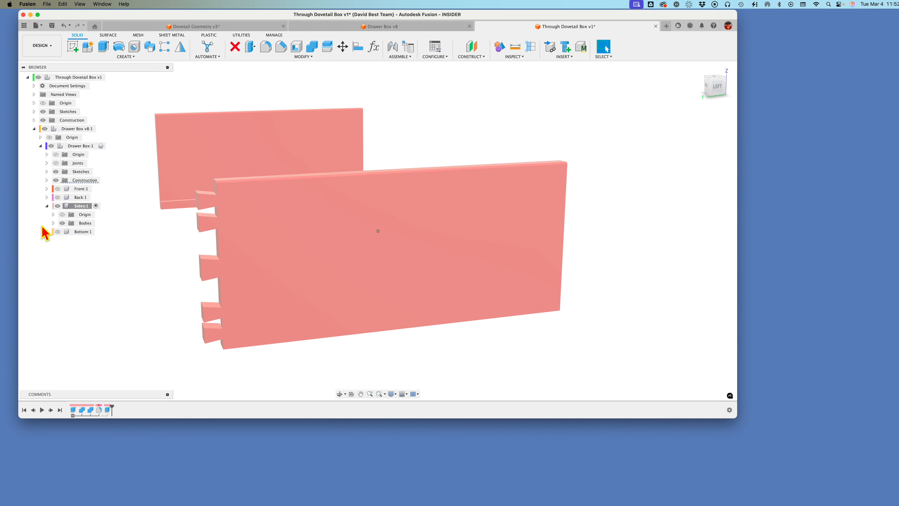
# Step: Make the top-level dovetail sketch, Sketch1, visible again
pyautogui.click(47, 171)
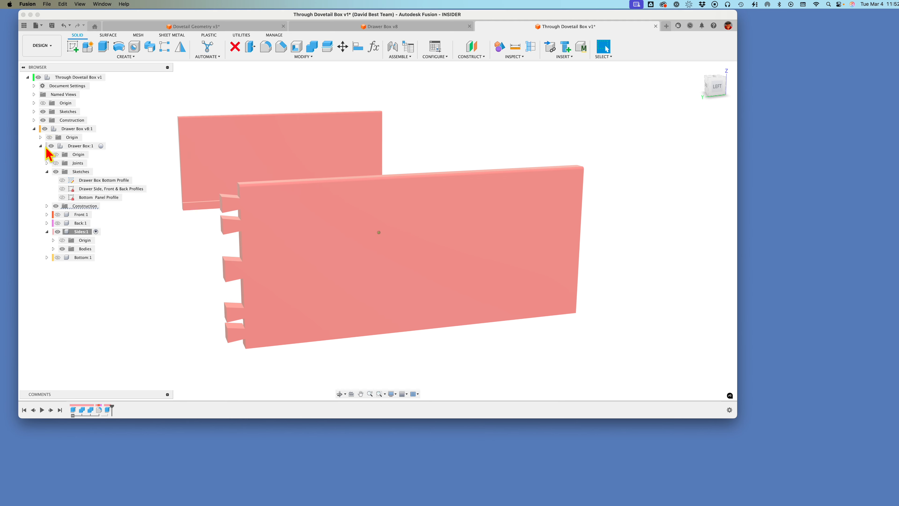
pyautogui.click(34, 112)
pyautogui.click(50, 120)
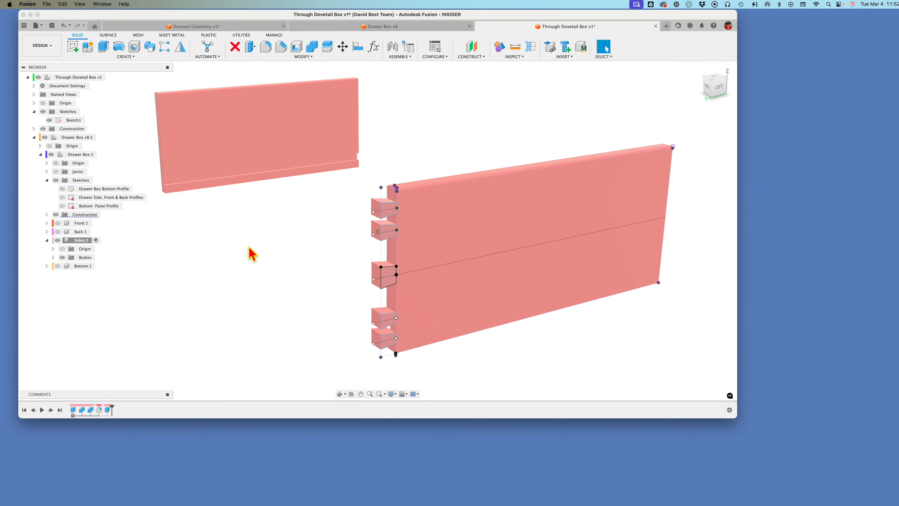
# Step: Extrude the five dovetail profiles onto the opposite side board, starting at its inner face and ending at its outer face, using Join
pyautogui.press('e')
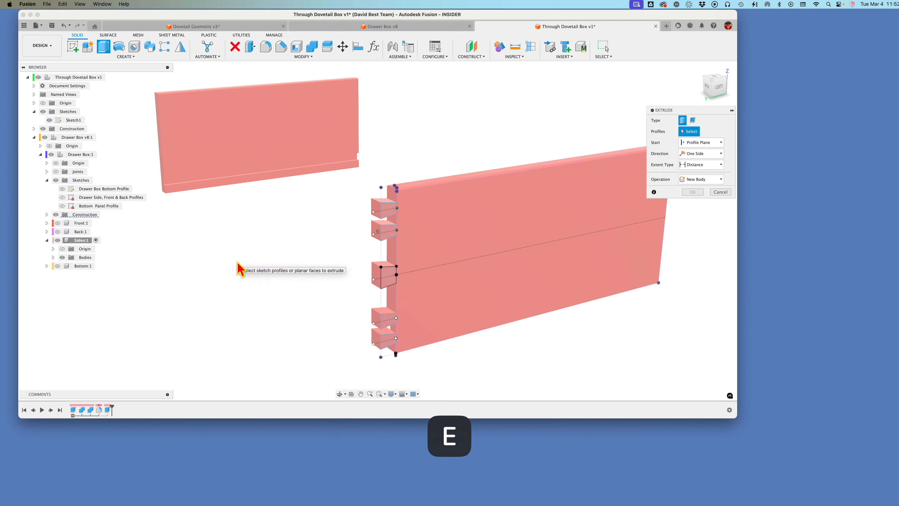
pyautogui.click(392, 212)
pyautogui.click(390, 232)
pyautogui.click(391, 279)
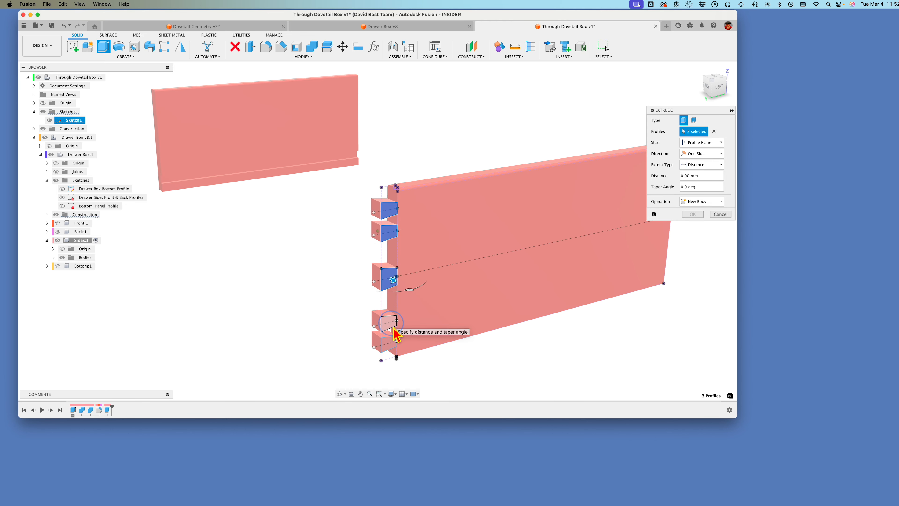
pyautogui.click(387, 346)
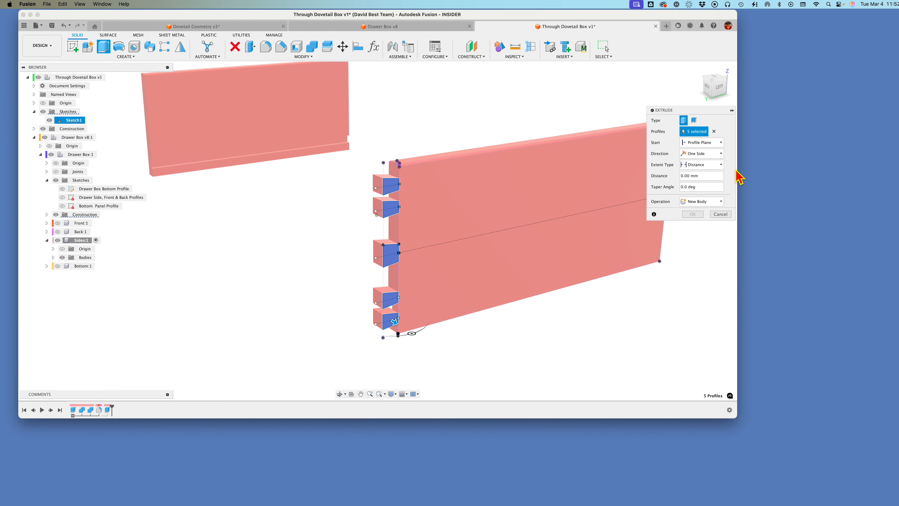
pyautogui.click(720, 143)
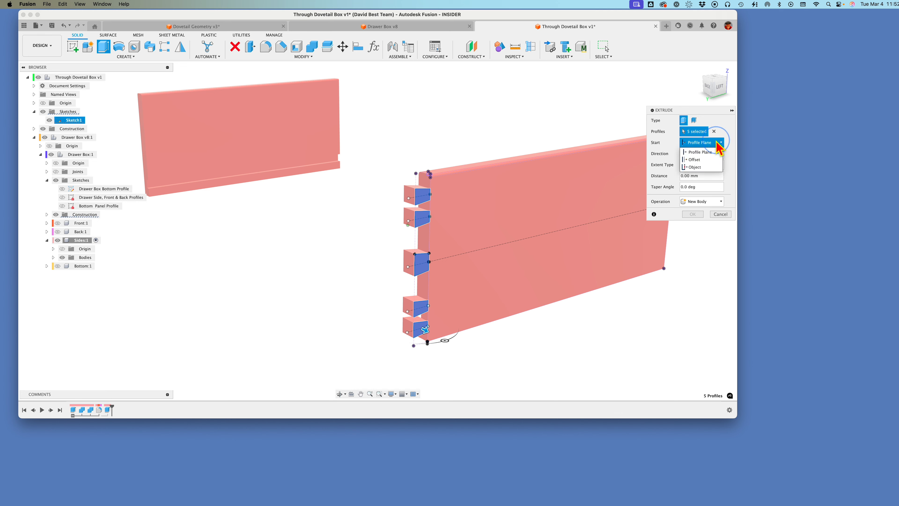
pyautogui.click(694, 167)
pyautogui.click(302, 142)
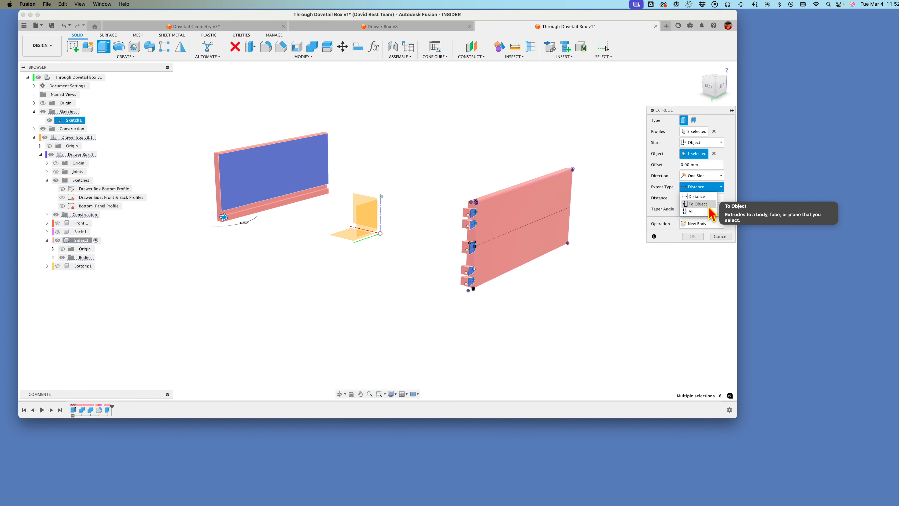
pyautogui.click(712, 203)
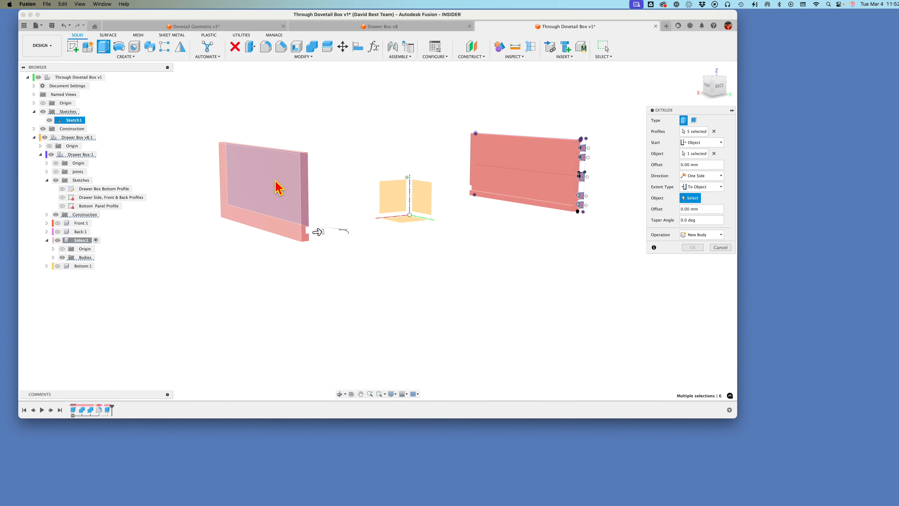
pyautogui.click(275, 186)
pyautogui.click(705, 258)
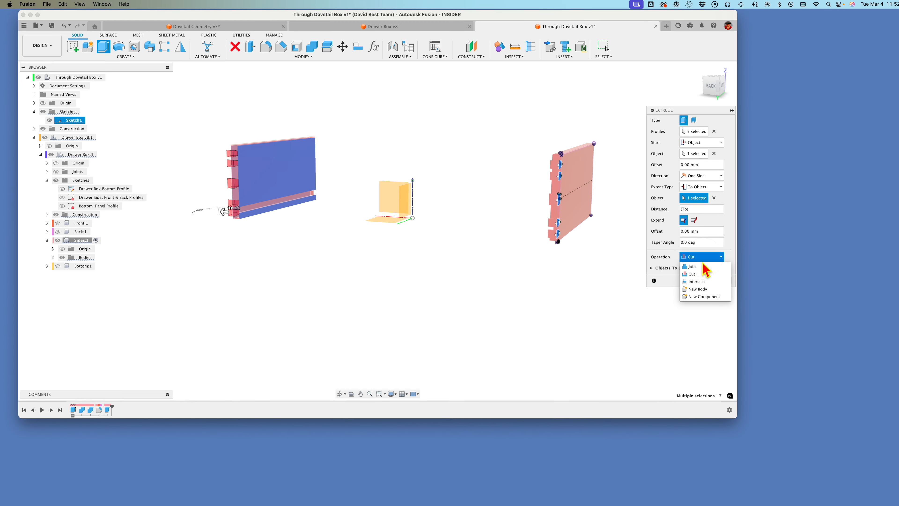
pyautogui.click(700, 257)
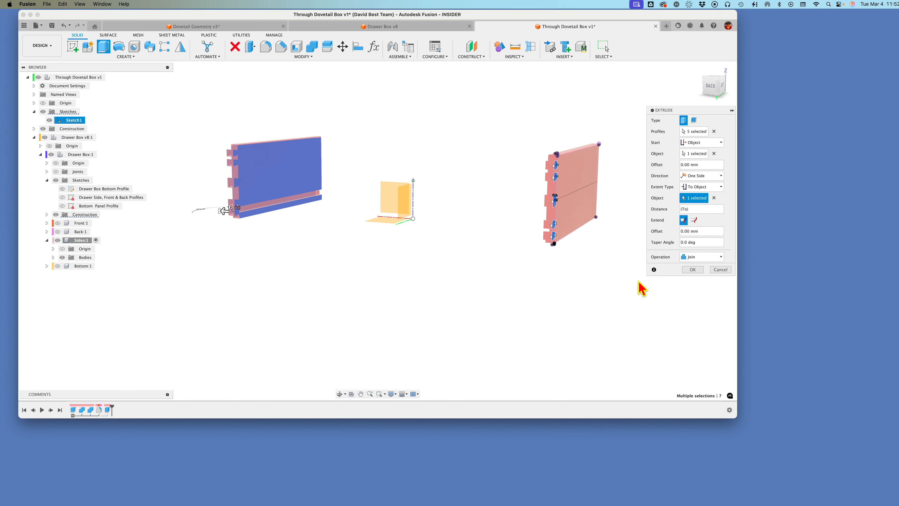
pyautogui.click(691, 269)
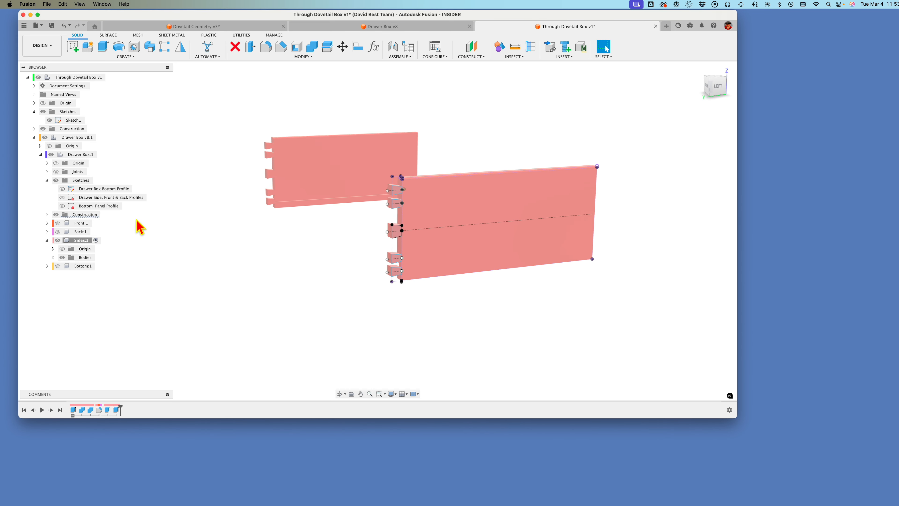
# Step: Show the Front and Back components while keeping the Bottom component hidden
pyautogui.click(58, 223)
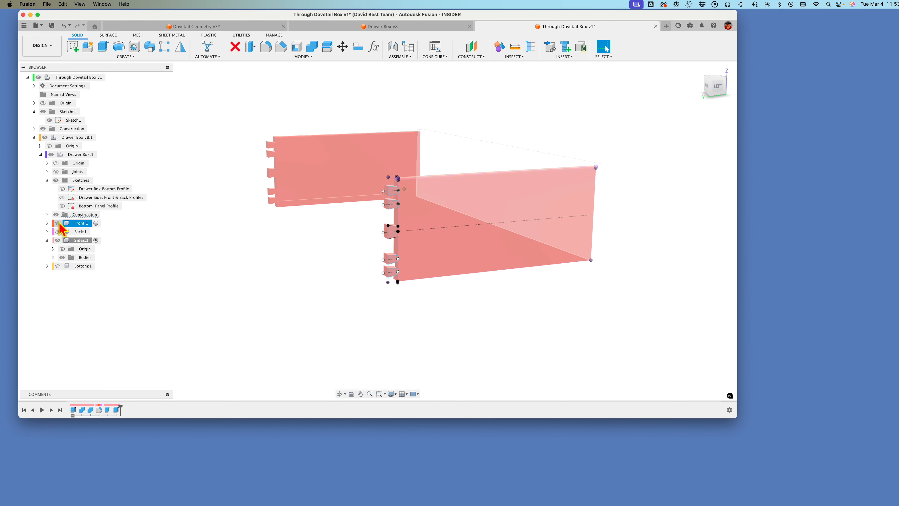
pyautogui.click(57, 266)
pyautogui.click(58, 265)
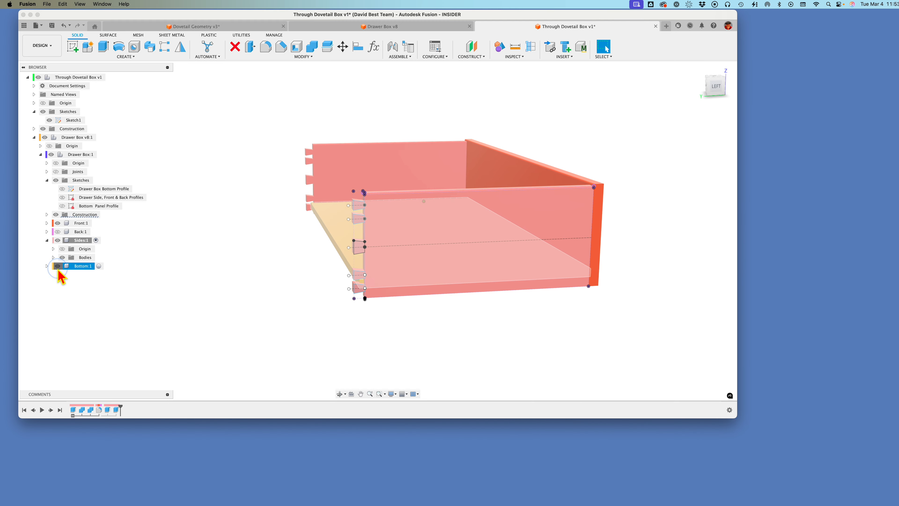
pyautogui.click(57, 232)
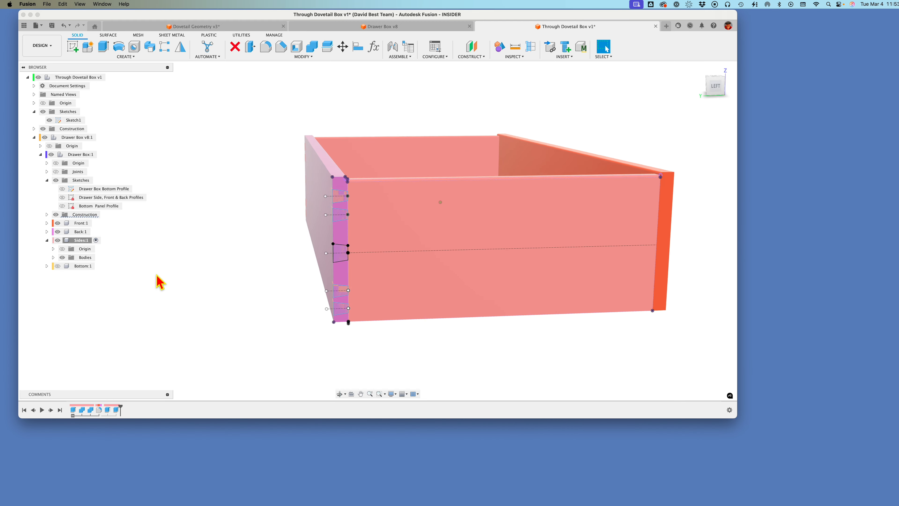
# Step: Cut the dovetail sockets into the back board with Combine, using the left side board as the tool body and keeping tools
pyautogui.scroll(5, 349, 261)
pyautogui.scroll(-5, 298, 219)
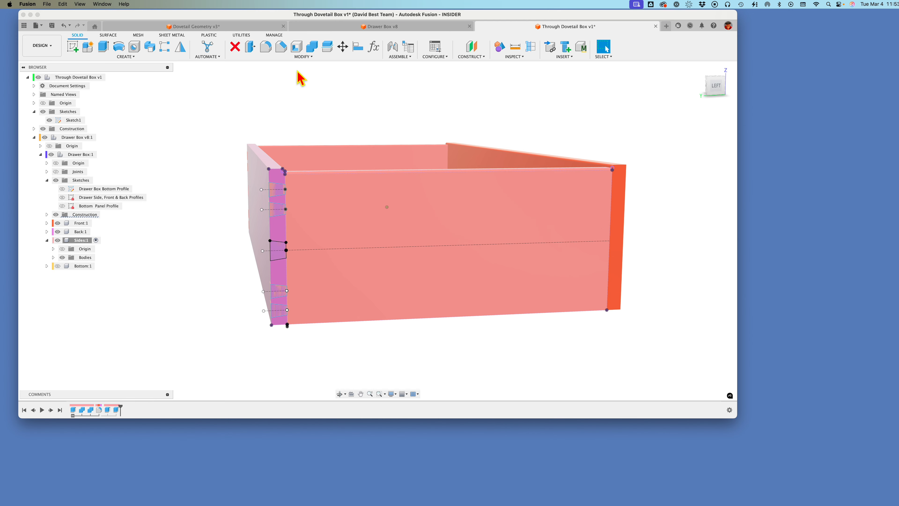
pyautogui.click(311, 57)
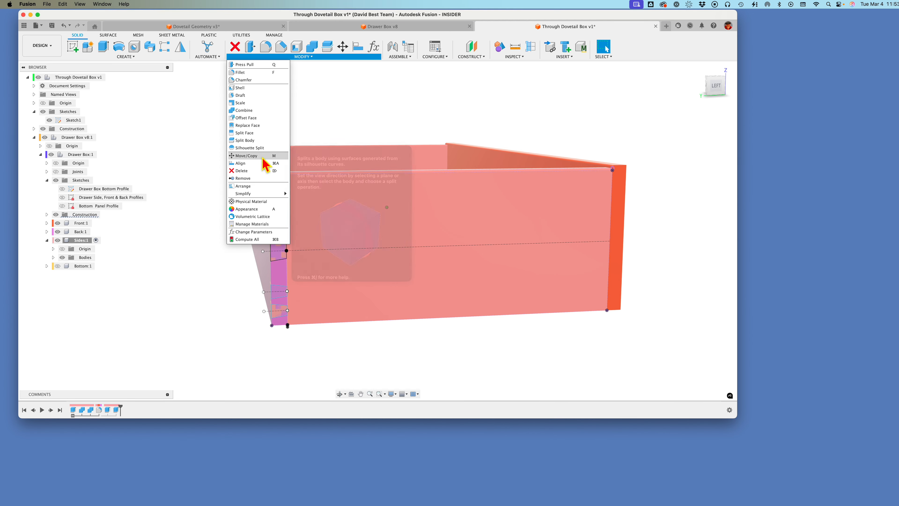
pyautogui.click(258, 110)
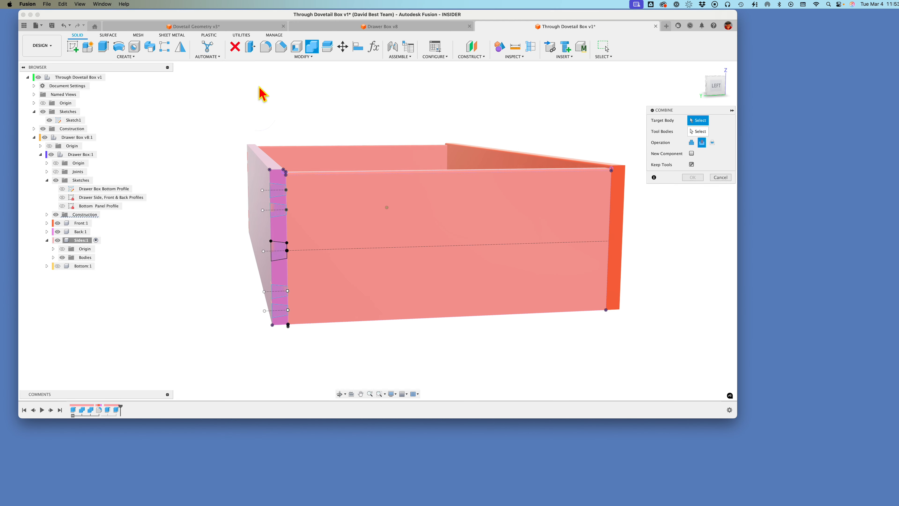
pyautogui.click(313, 218)
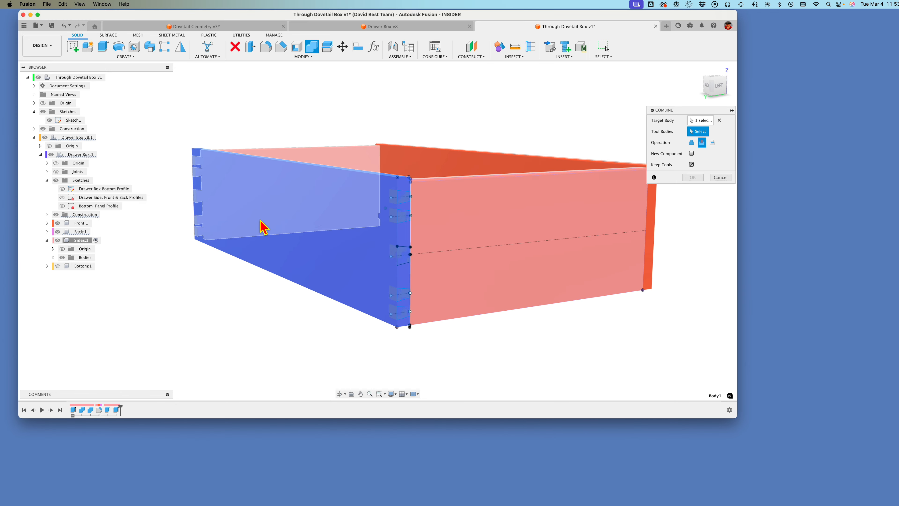
pyautogui.click(403, 225)
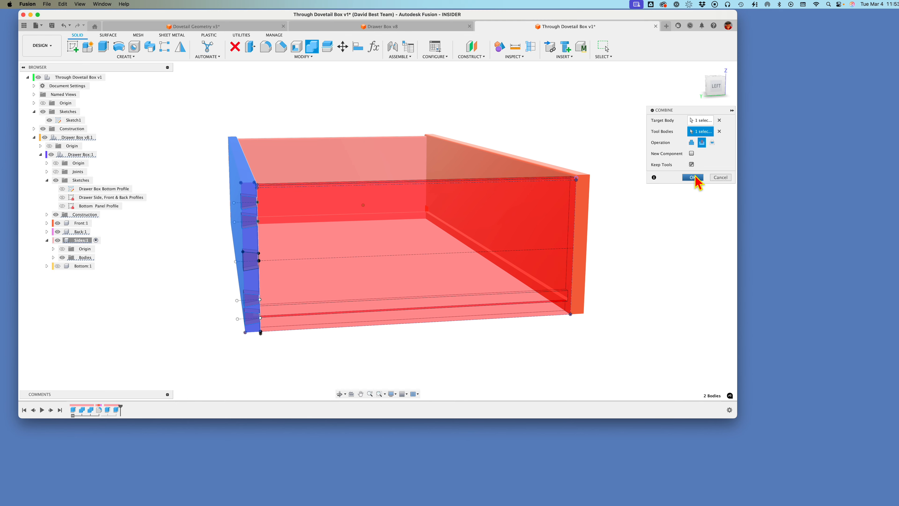
pyautogui.click(692, 178)
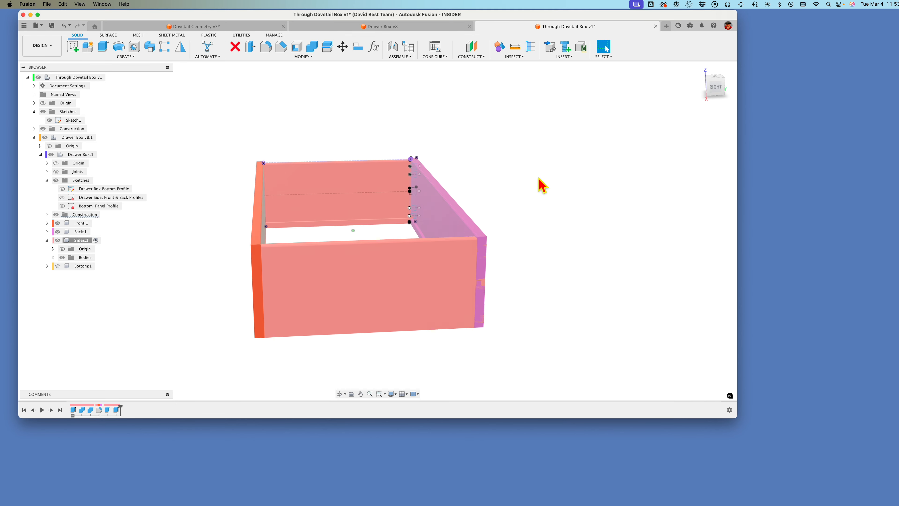
# Step: Cut the back board's remaining sockets with Combine, using the right side board as the tool body and keeping tools
pyautogui.click(312, 47)
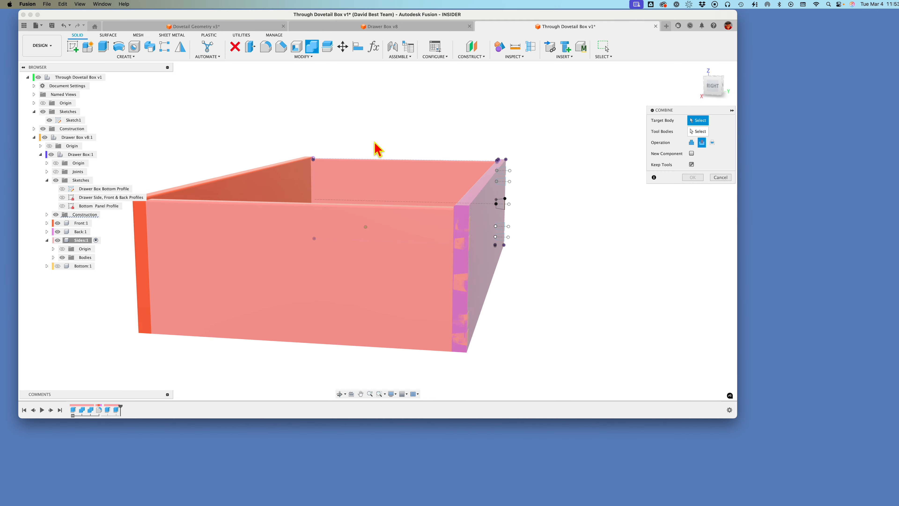
pyautogui.click(458, 249)
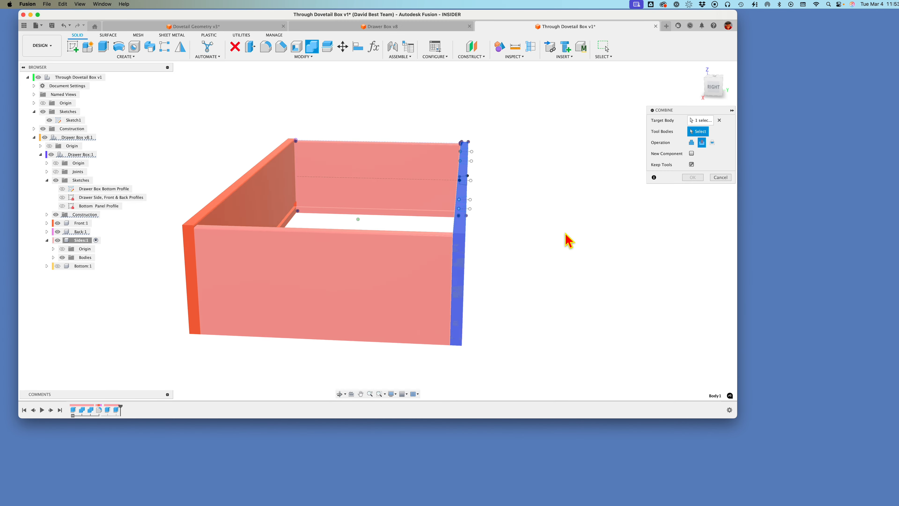
pyautogui.click(426, 261)
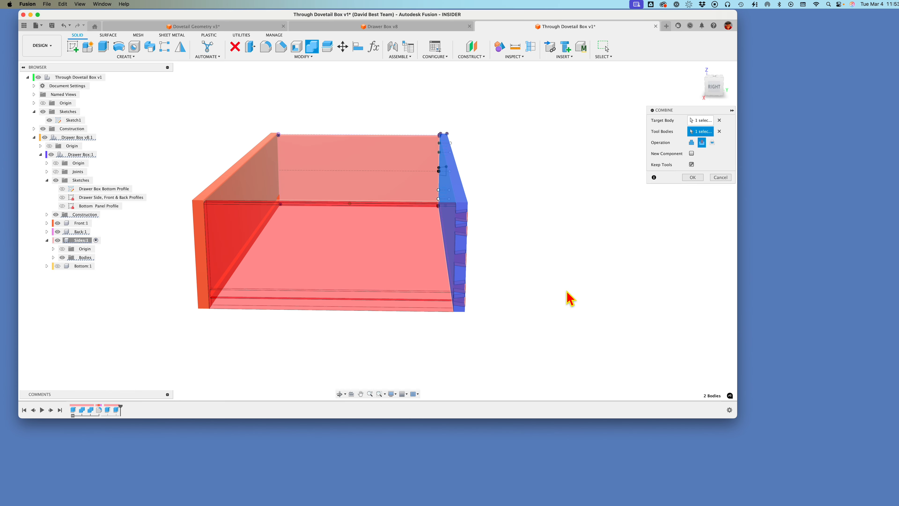
pyautogui.click(693, 177)
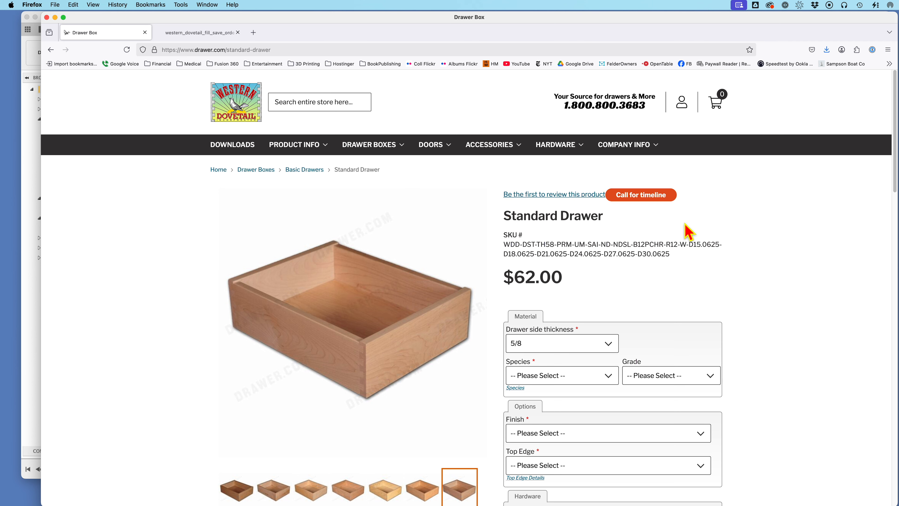
# Step: Examine the options on Western Dovetail's Standard Drawer page and the fields of its drawer order and quote form
pyautogui.scroll(-1, 737, 262)
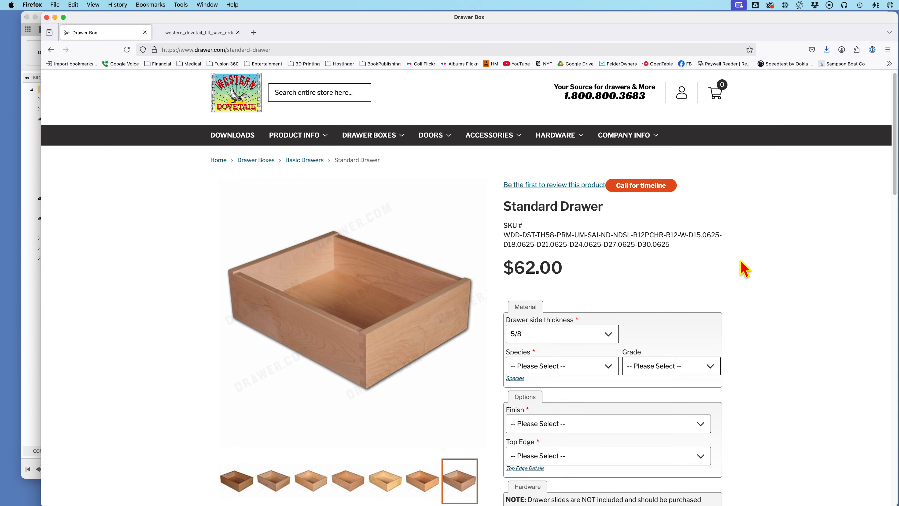
pyautogui.scroll(-5, 756, 299)
pyautogui.scroll(5, 759, 311)
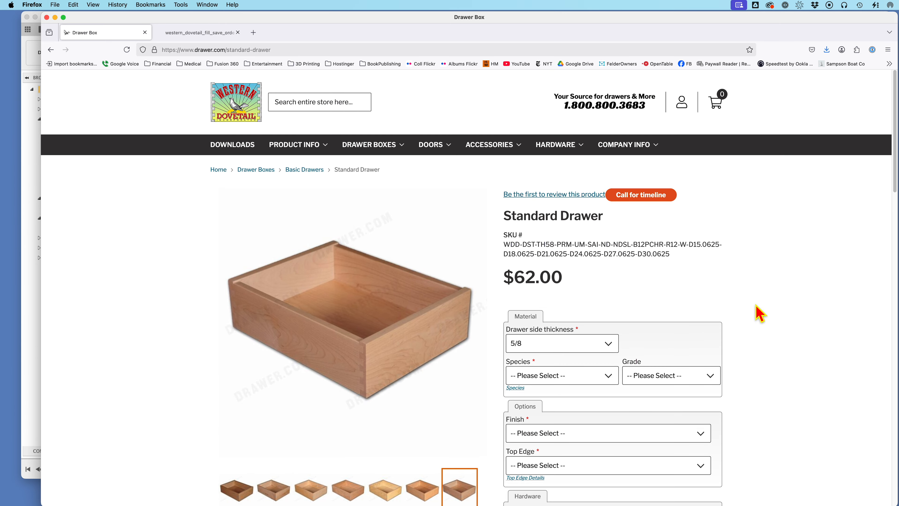
pyautogui.click(198, 33)
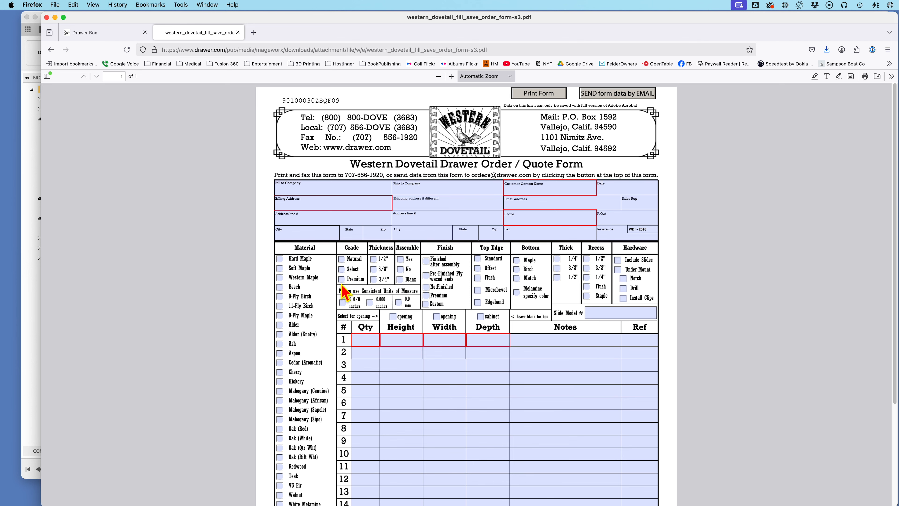
pyautogui.scroll(-2, 283, 283)
pyautogui.scroll(2, 283, 294)
pyautogui.click(555, 269)
pyautogui.click(117, 33)
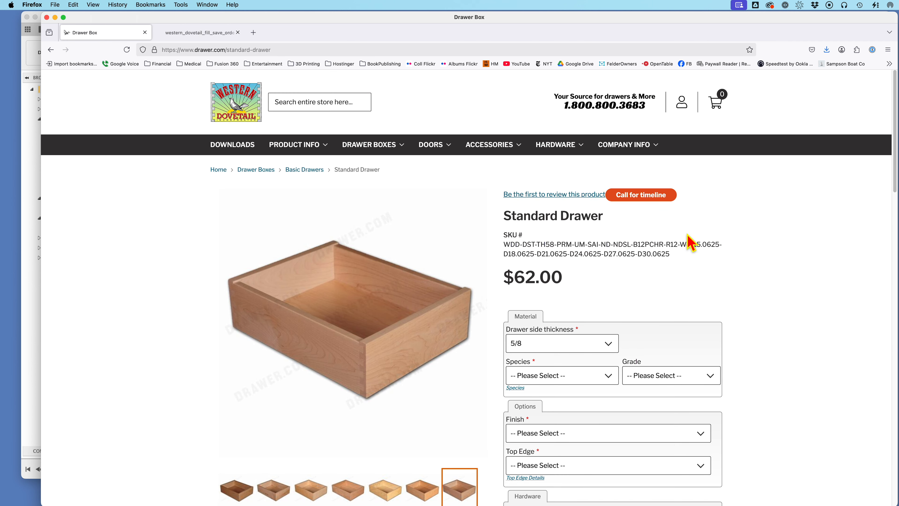
# Step: Choose Cherry as the Standard Drawer's species and Premium as its grade
pyautogui.scroll(-2, 672, 255)
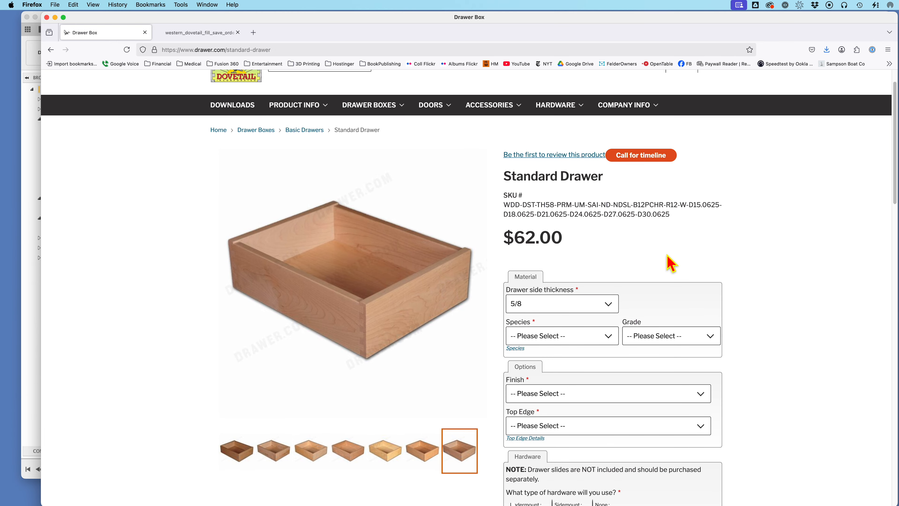
pyautogui.scroll(-1, 671, 264)
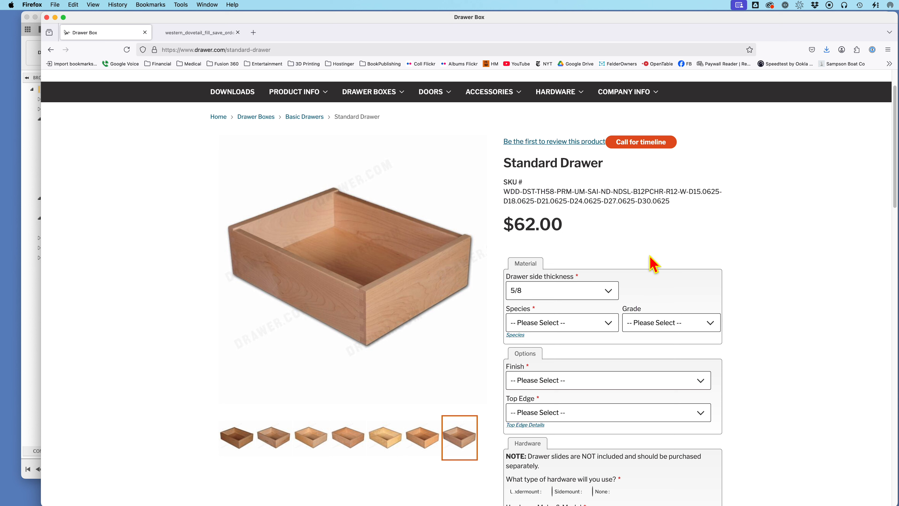
pyautogui.click(608, 322)
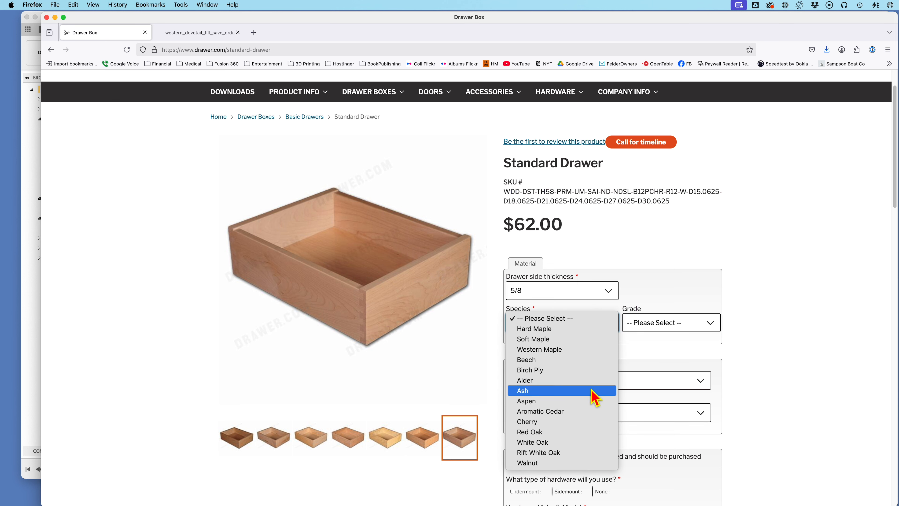
pyautogui.click(580, 422)
pyautogui.click(703, 328)
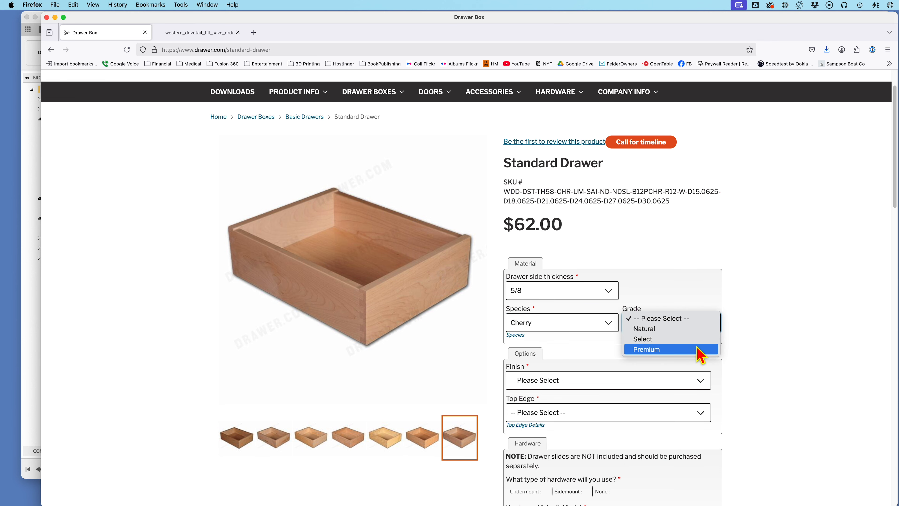
pyautogui.click(694, 352)
# Step: Set the drawer's finish to Premium Finished and its top edge to Standard Radius Top
pyautogui.scroll(-1, 689, 361)
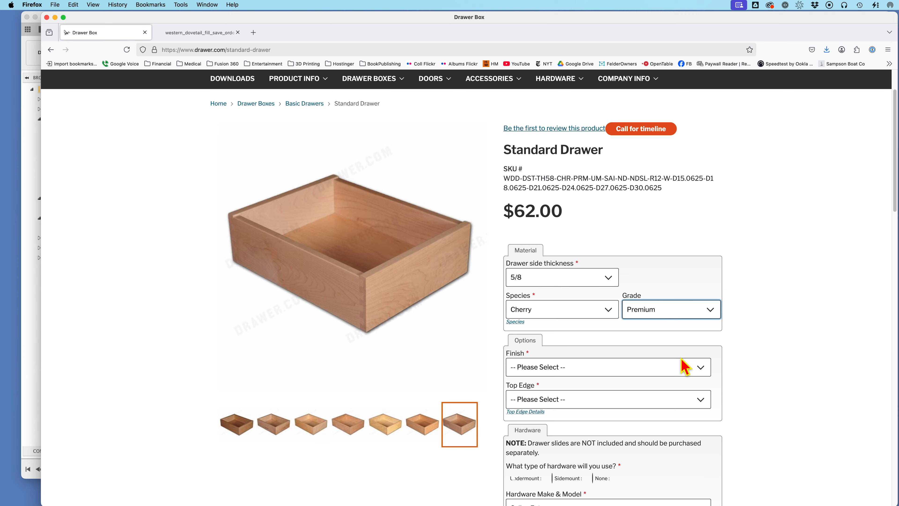
pyautogui.scroll(-1, 685, 367)
pyautogui.scroll(-3, 674, 365)
pyautogui.click(548, 327)
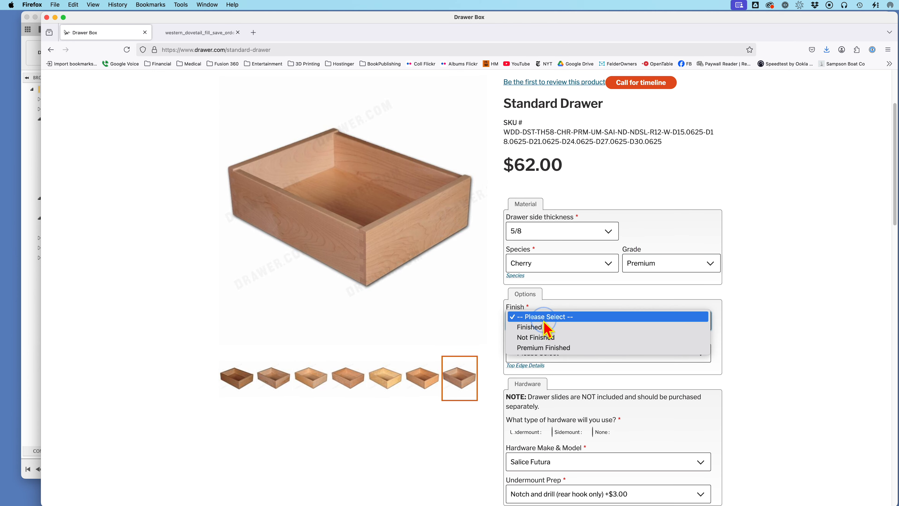
pyautogui.click(557, 348)
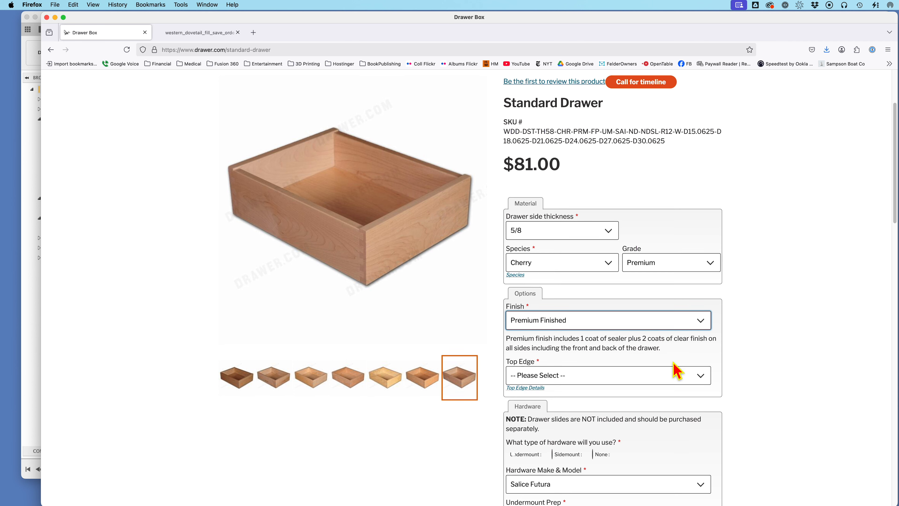
pyautogui.scroll(-3, 655, 368)
pyautogui.click(631, 323)
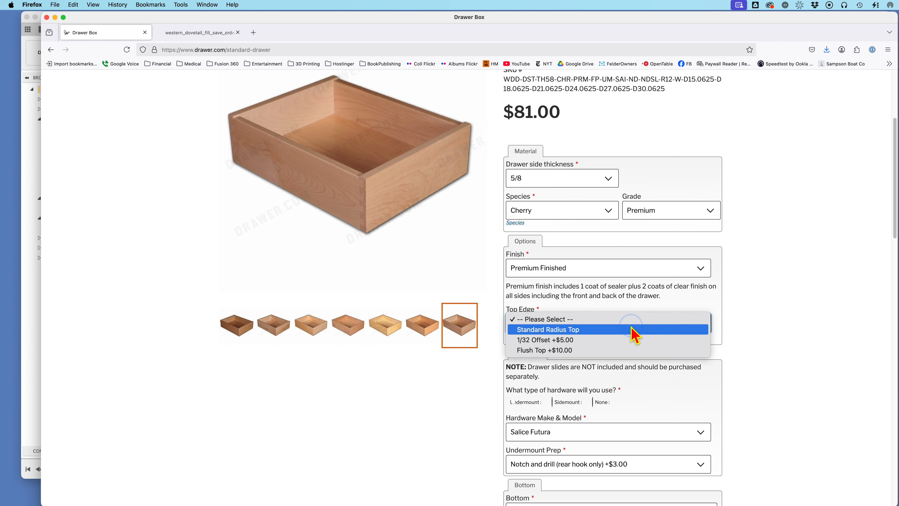
pyautogui.click(631, 337)
# Step: Choose 1/2 Premium Cherry as the drawer's bottom material
pyautogui.scroll(-4, 599, 408)
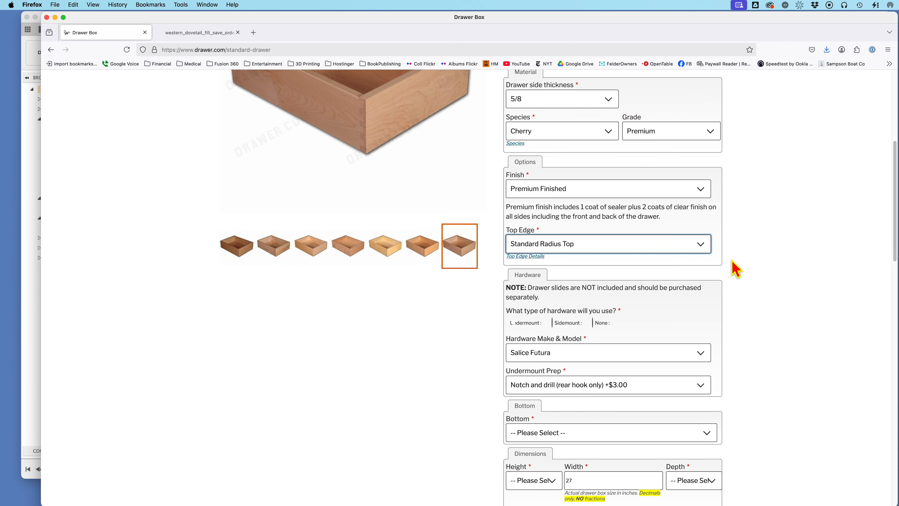
pyautogui.scroll(-2, 736, 273)
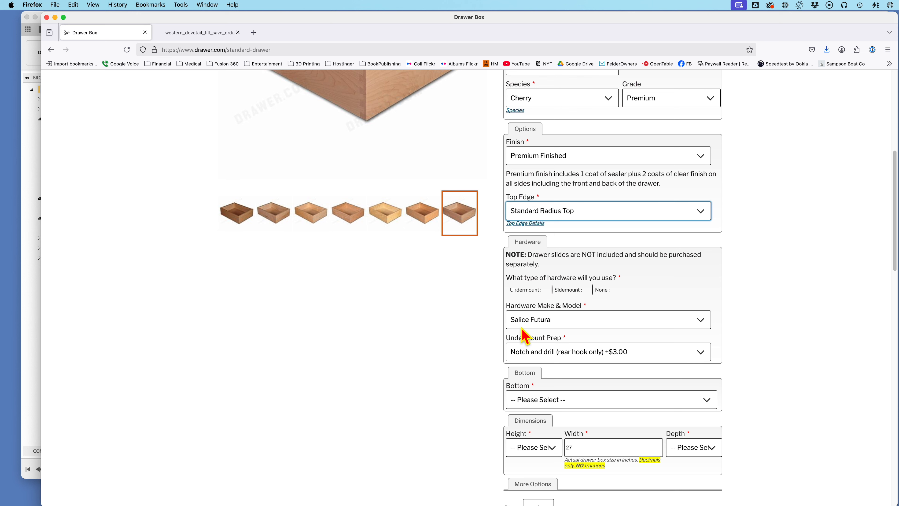
pyautogui.scroll(-3, 767, 300)
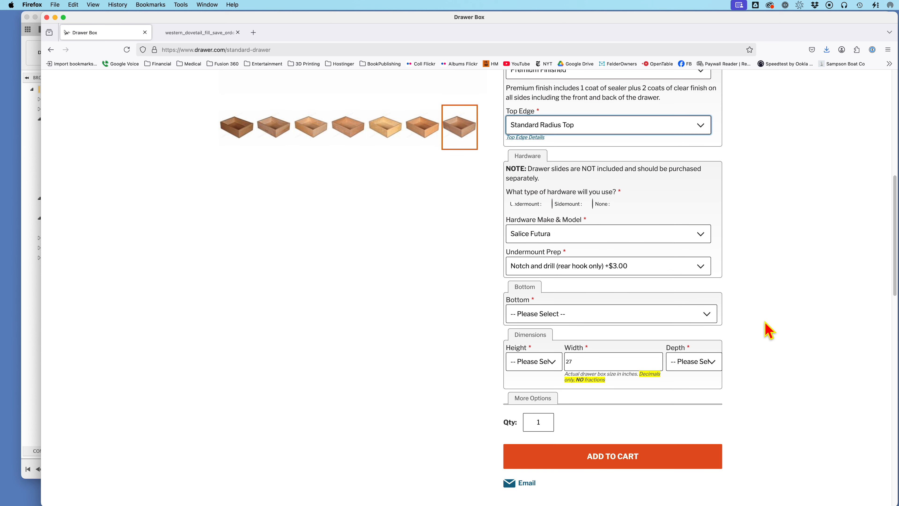
pyautogui.click(703, 314)
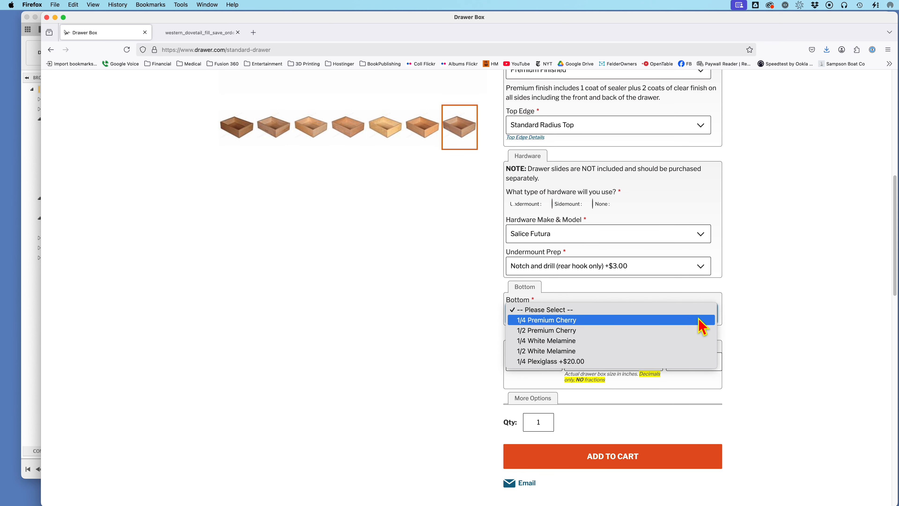
pyautogui.click(682, 330)
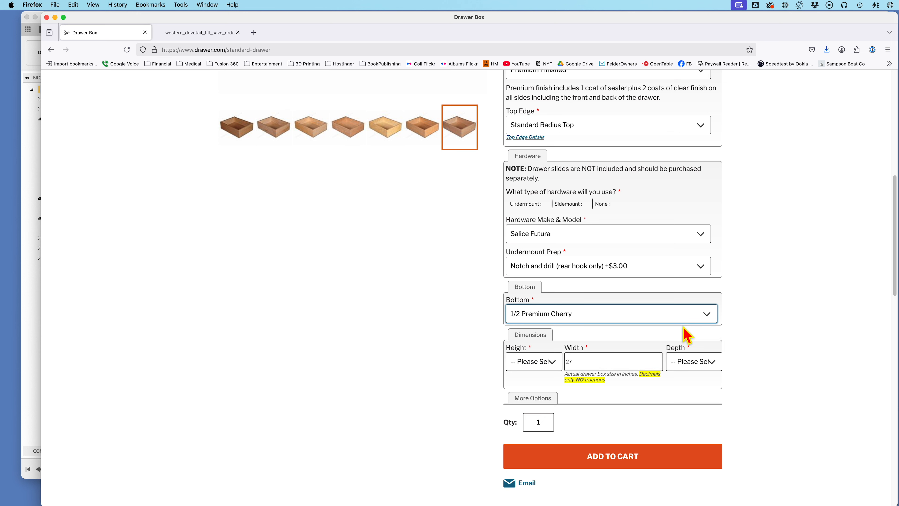
# Step: Set the drawer's height to 8.25 and depth to 15 inches, and review the price for the chosen configuration
pyautogui.click(553, 360)
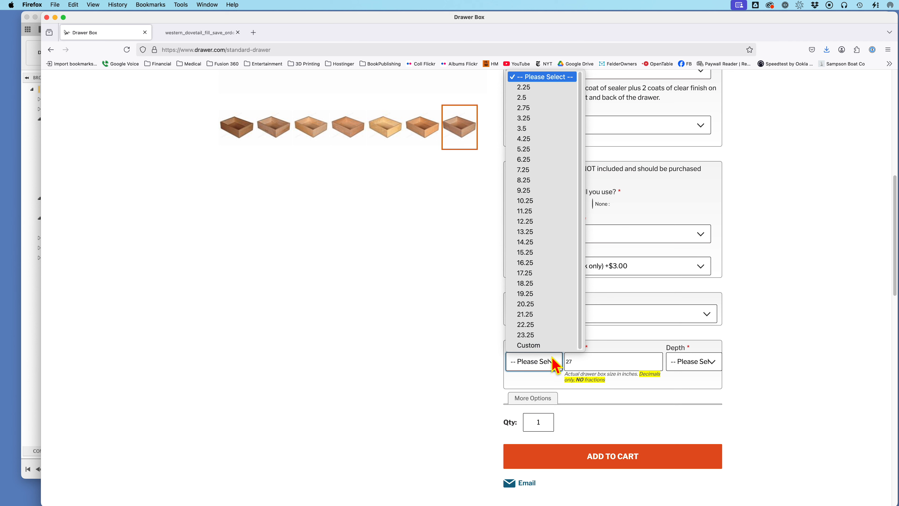
pyautogui.click(544, 180)
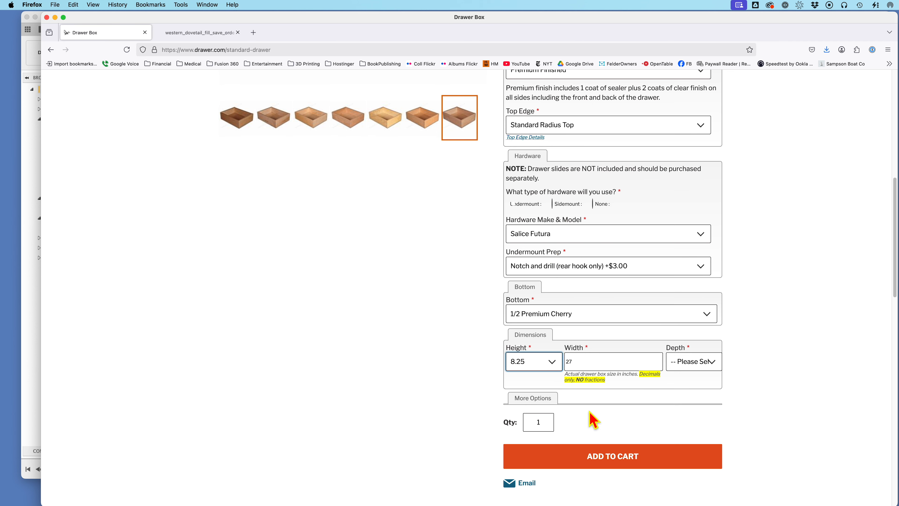
pyautogui.click(718, 365)
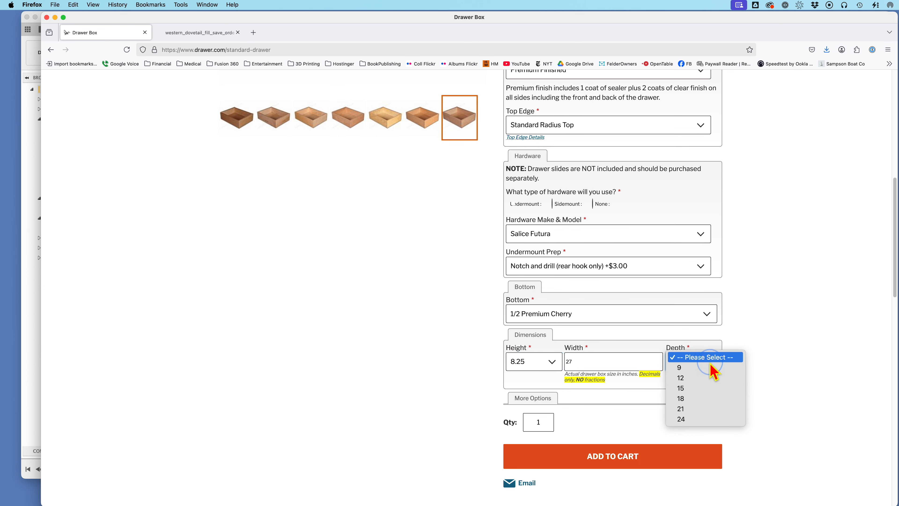
pyautogui.click(702, 390)
pyautogui.scroll(10, 746, 385)
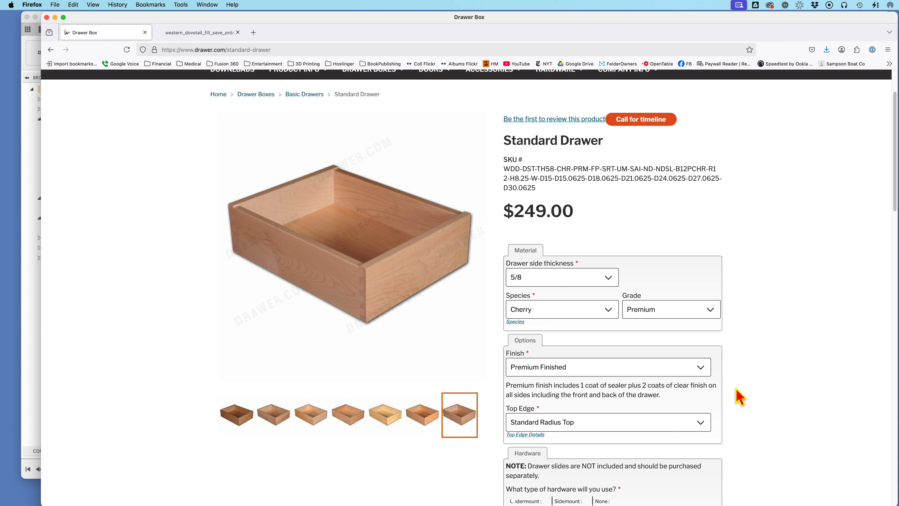
pyautogui.scroll(-2, 718, 418)
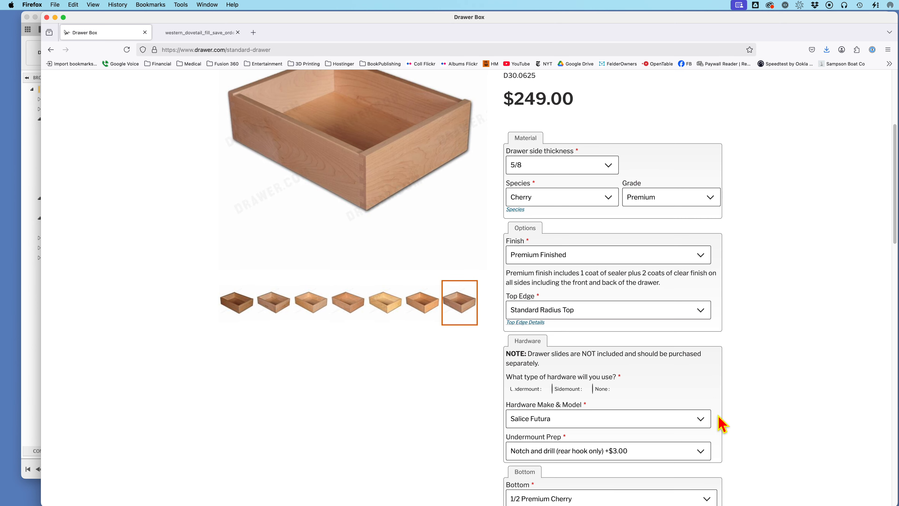
pyautogui.scroll(4, 722, 420)
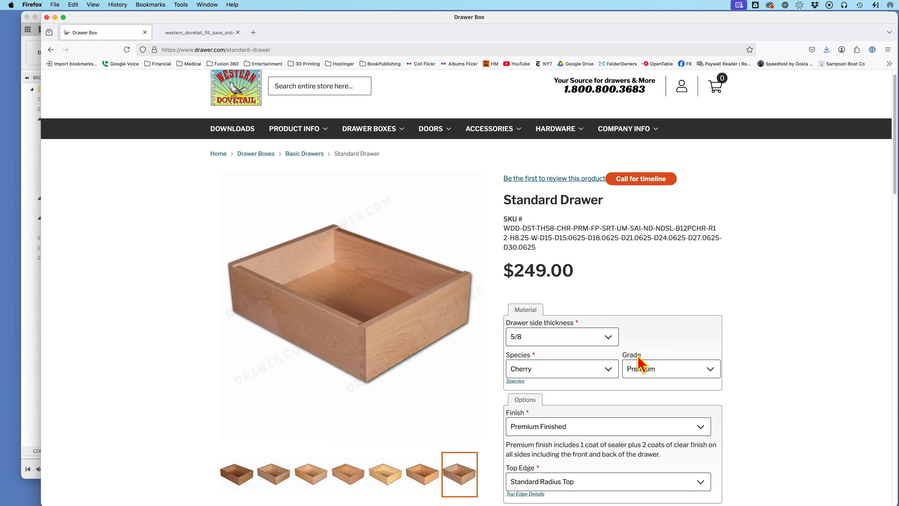
pyautogui.press('Return')
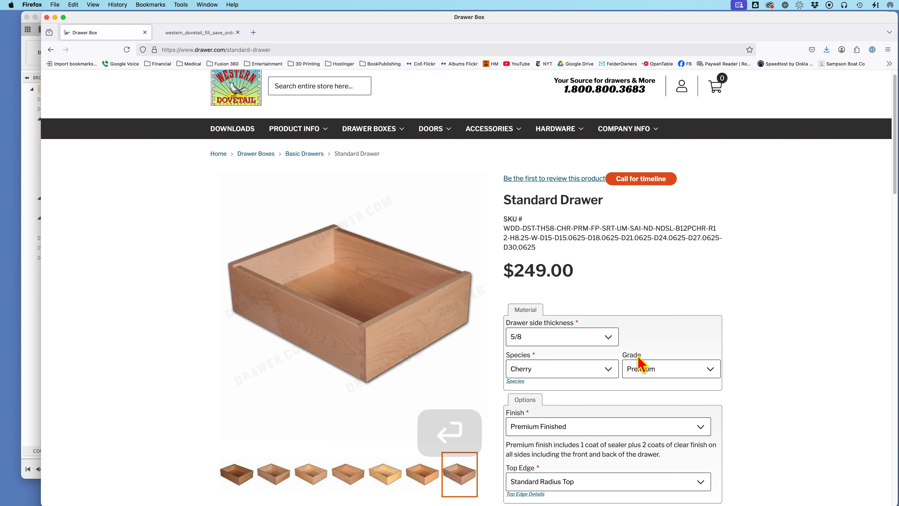